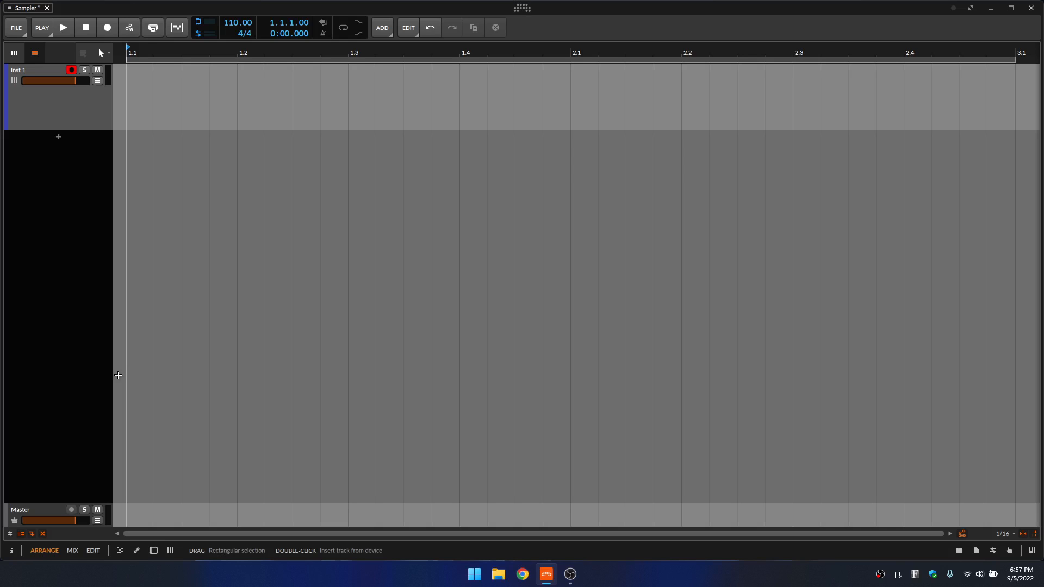
# Show the device chain of the Inst 1 track and insert the Sampler instrument into it
pyautogui.press('d')
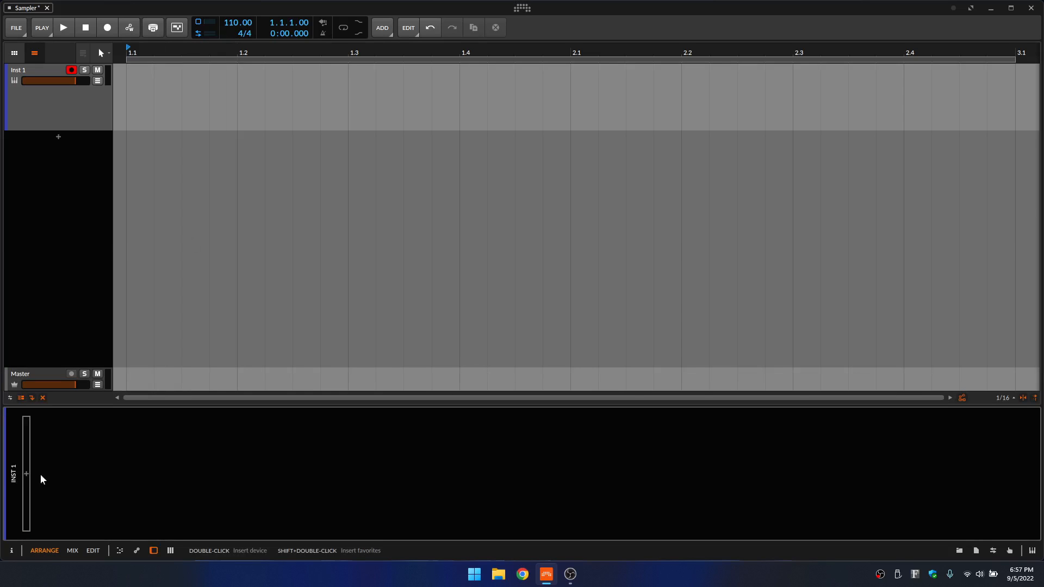
pyautogui.click(26, 475)
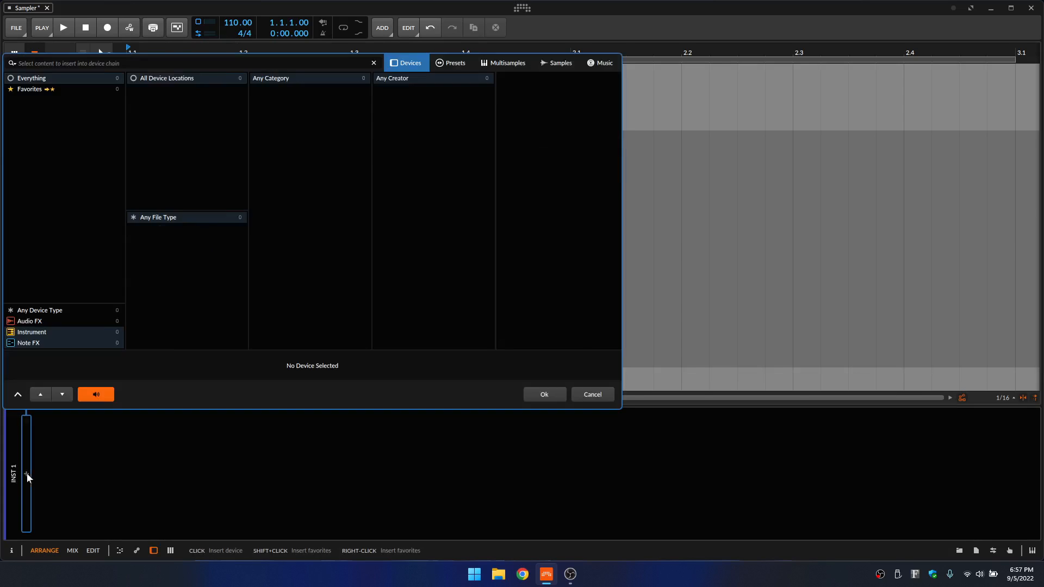
pyautogui.click(34, 335)
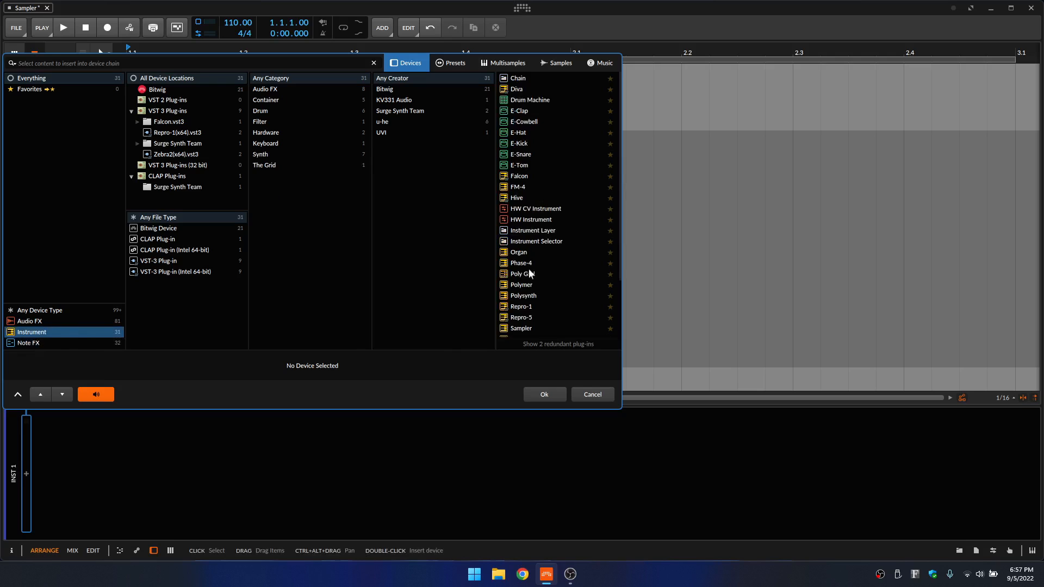
pyautogui.doubleClick(524, 329)
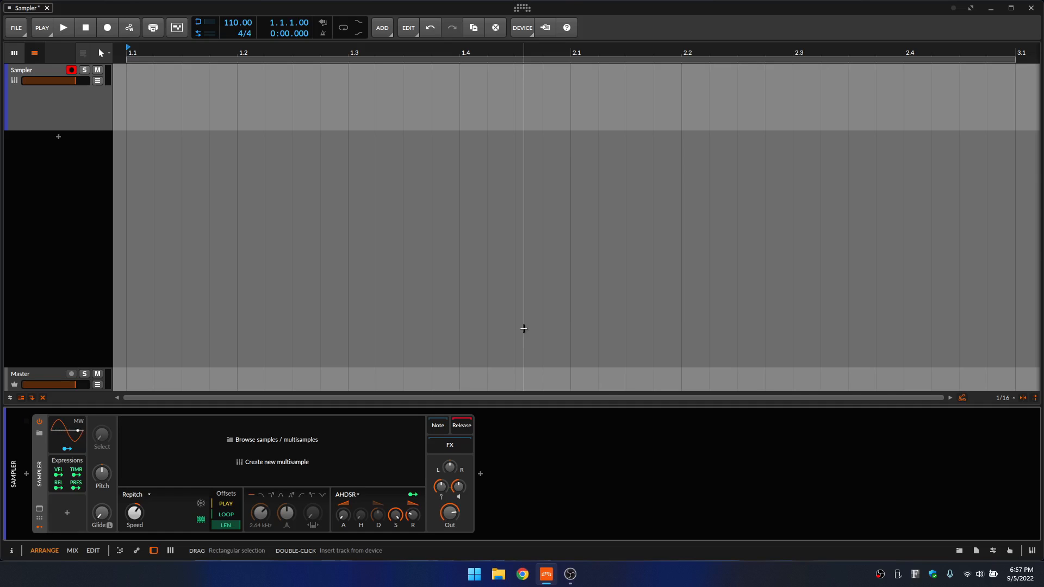
# Show the device browser and hide it again
pyautogui.press('b')
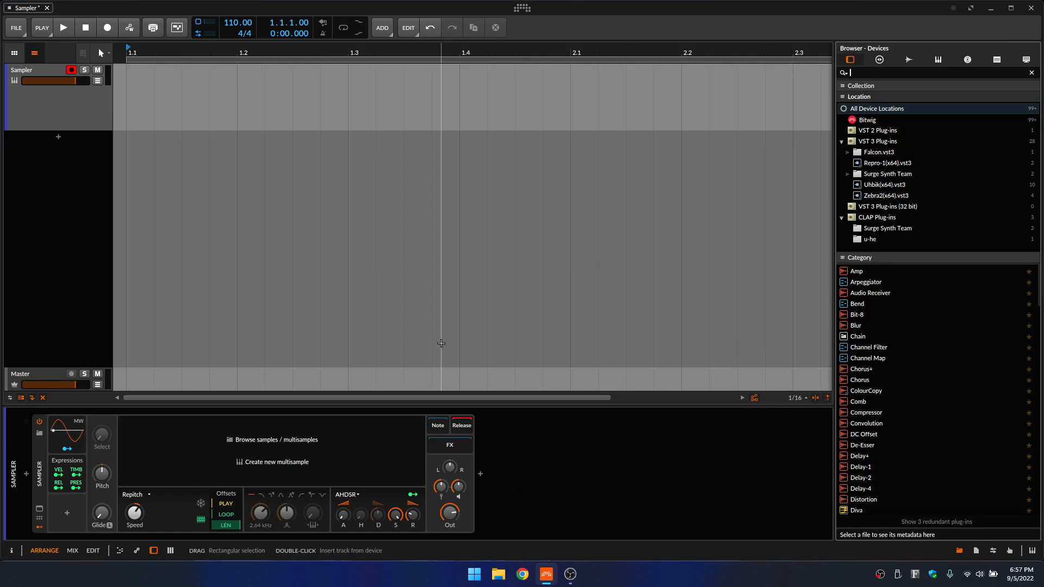
pyautogui.click(958, 551)
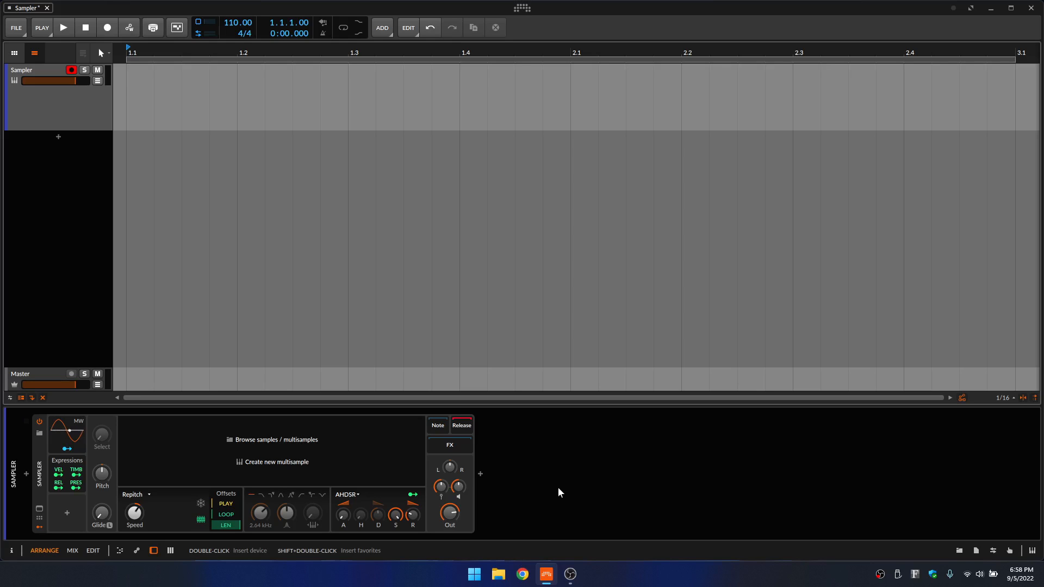
# Raise the GUI scaling by two levels and lower it by one level
pyautogui.rightClick(637, 9)
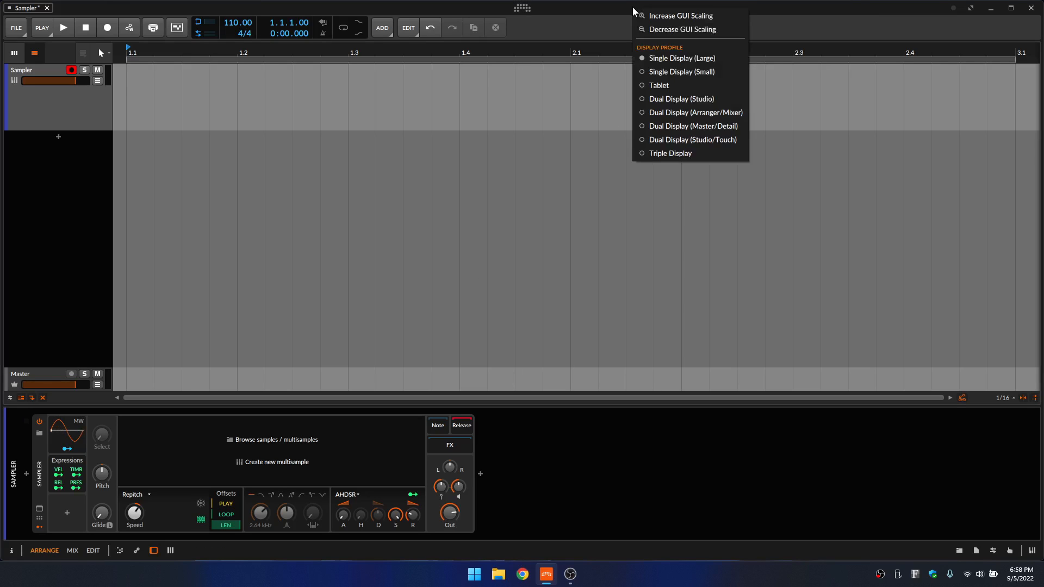
pyautogui.click(680, 13)
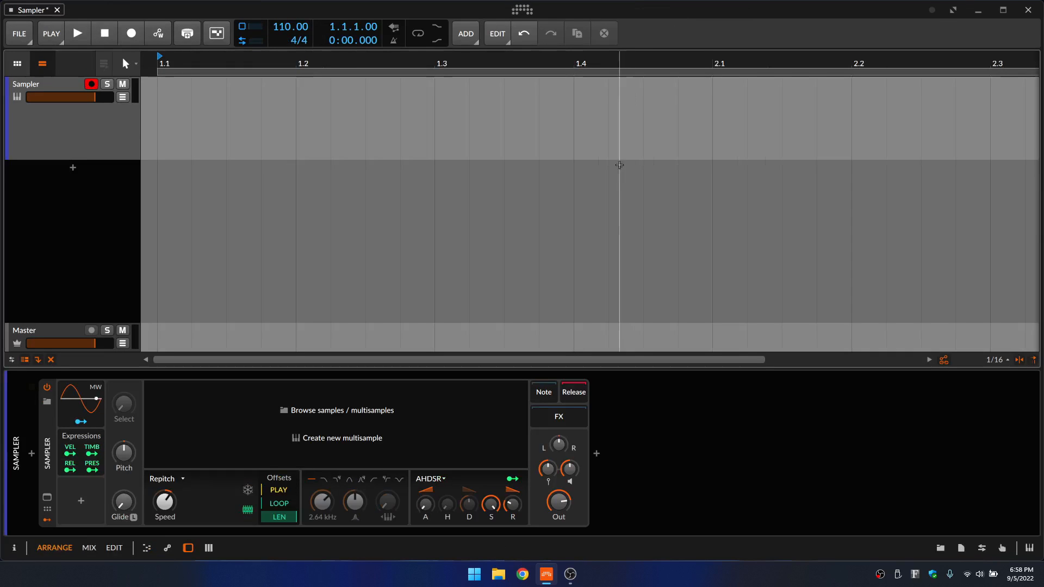
pyautogui.rightClick(676, 11)
pyautogui.click(699, 19)
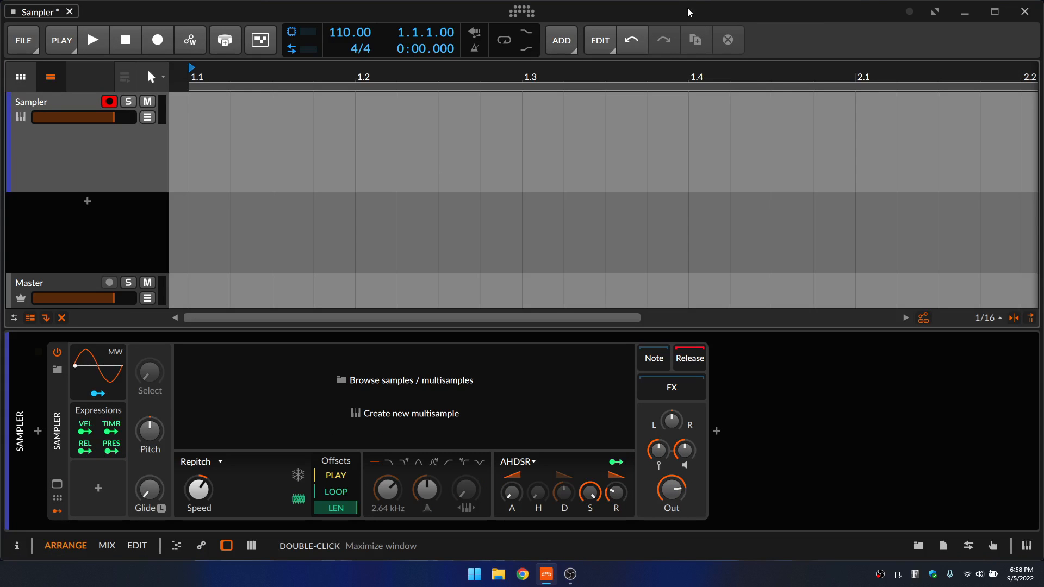
pyautogui.rightClick(689, 12)
pyautogui.click(719, 41)
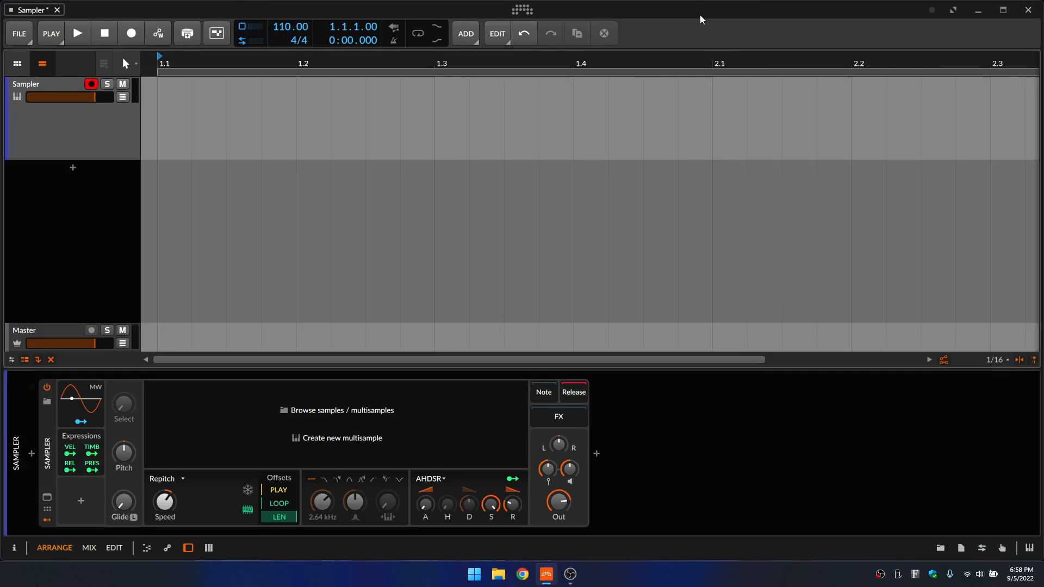
# View the empty Sampler in its expanded device view and close that view
pyautogui.click(47, 498)
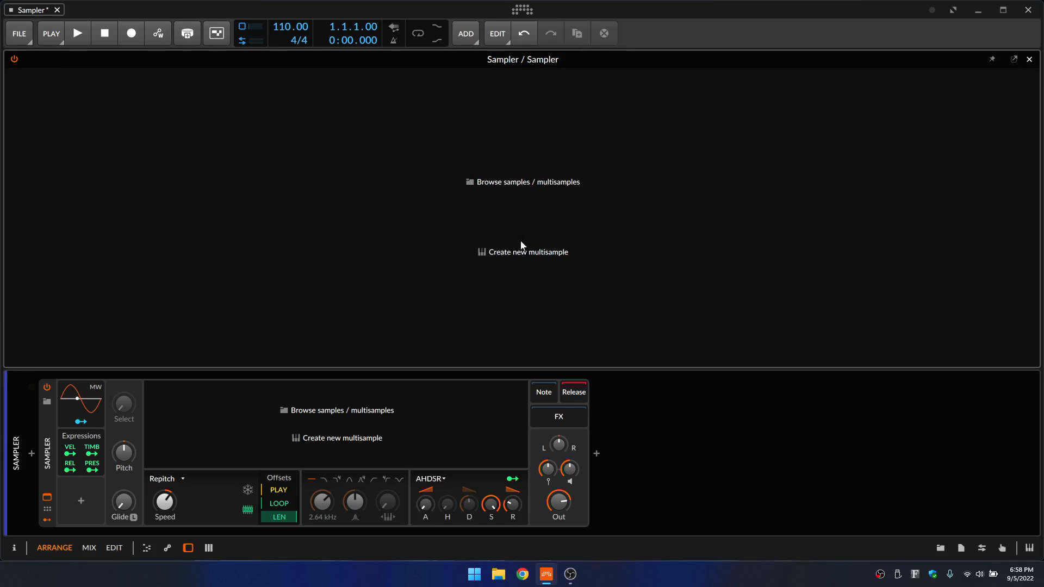
pyautogui.click(1029, 59)
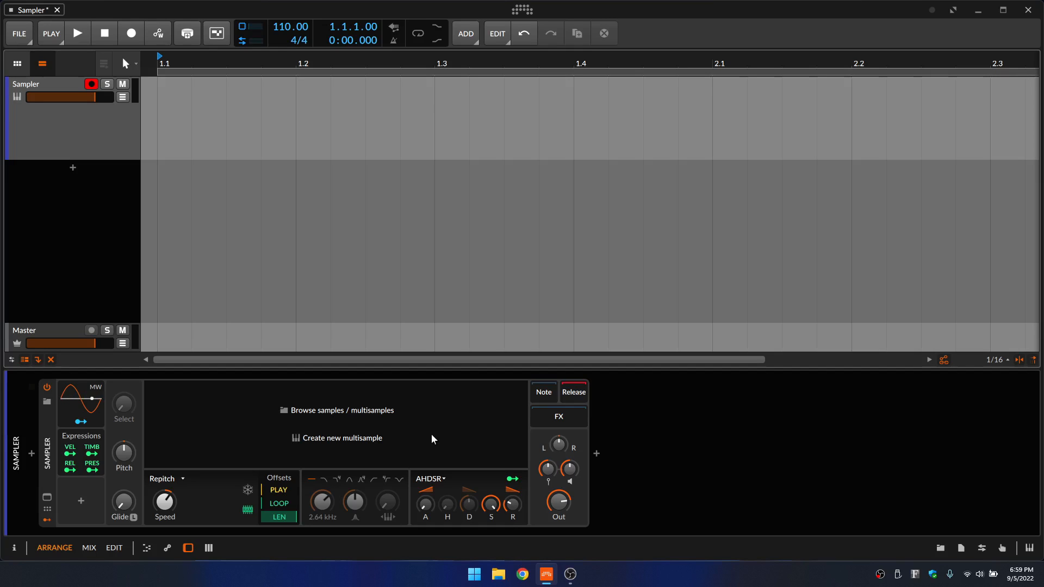
# Load the Grand Piano preset from the Piano category into the Sampler
pyautogui.click(47, 403)
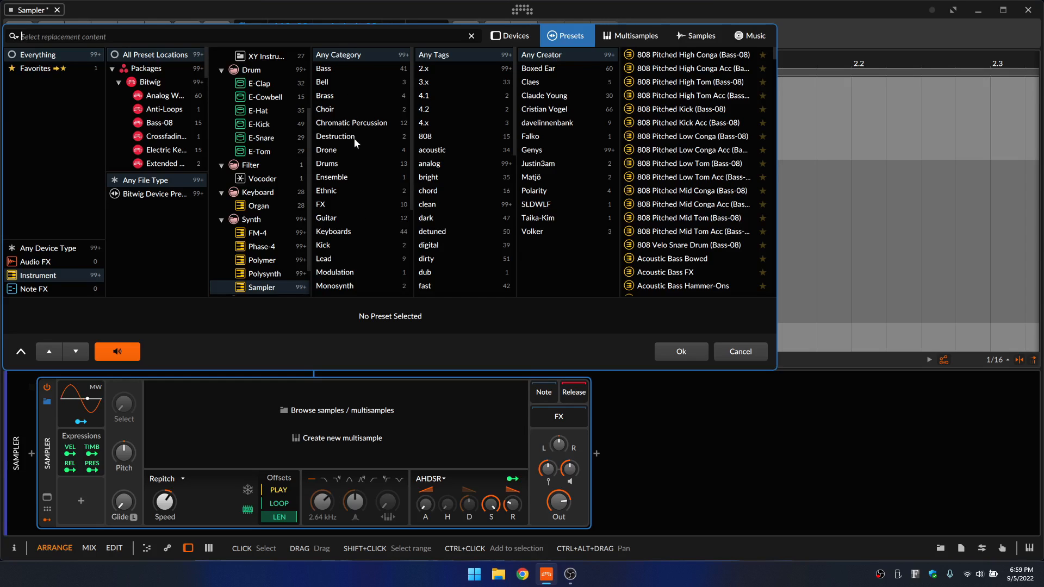
pyautogui.scroll(-5, 347, 205)
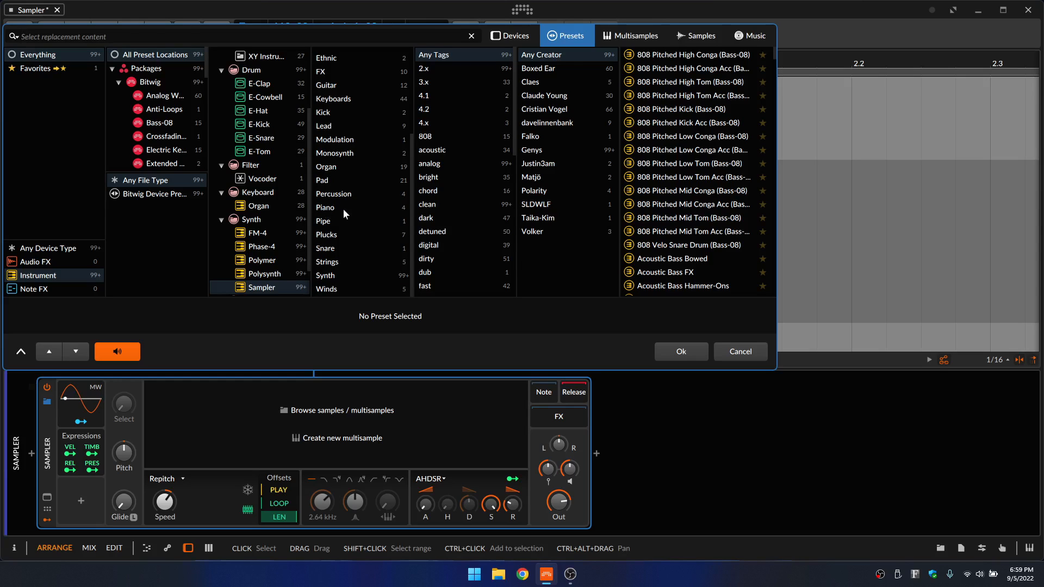
pyautogui.click(329, 208)
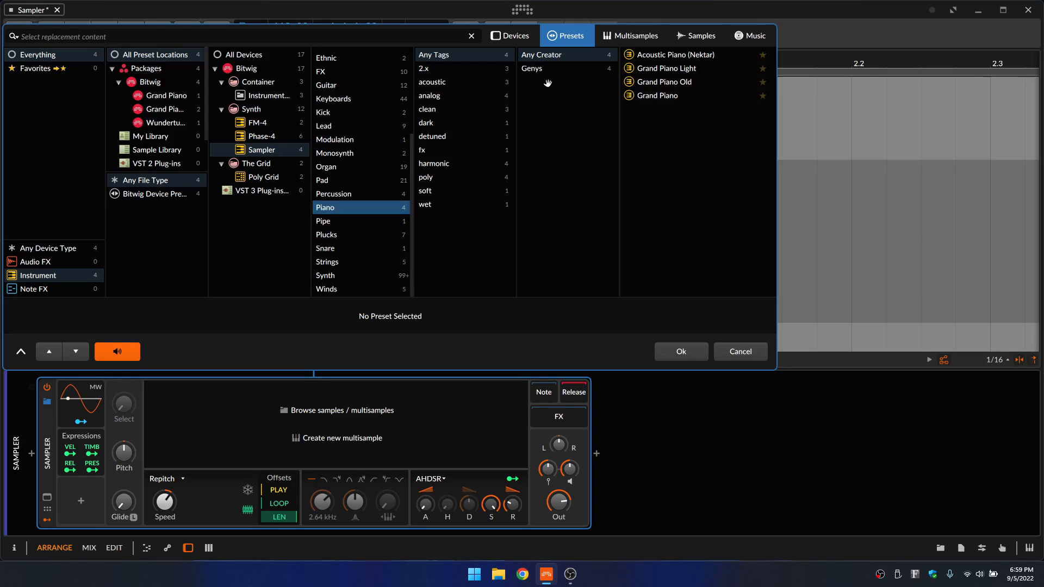
pyautogui.click(654, 96)
pyautogui.doubleClick(654, 96)
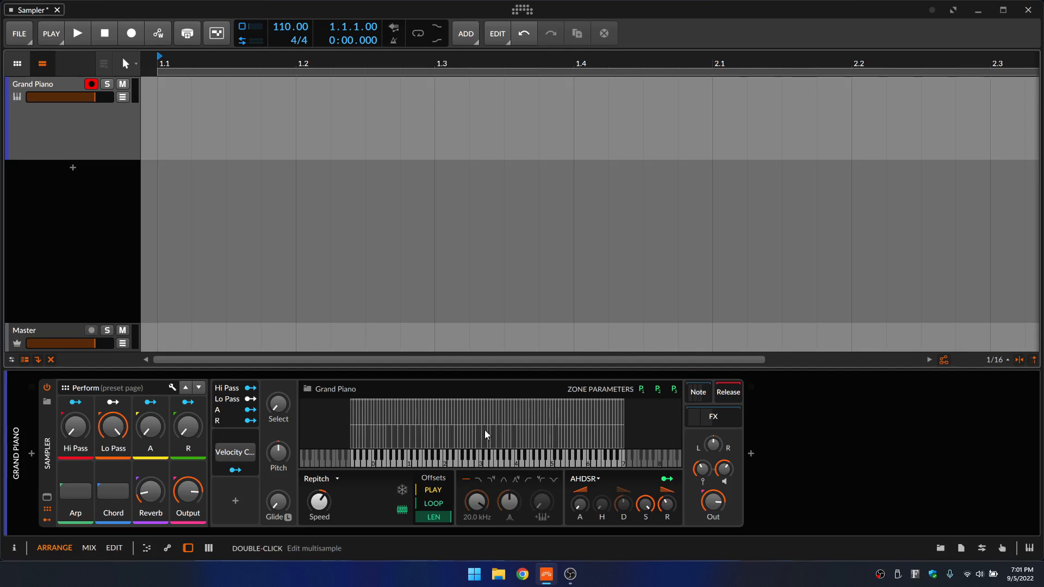
# Inspect the Grand Piano multisample zones F#2 01, F3 02 and F3 03 in the expanded device view, and close it
pyautogui.click(47, 498)
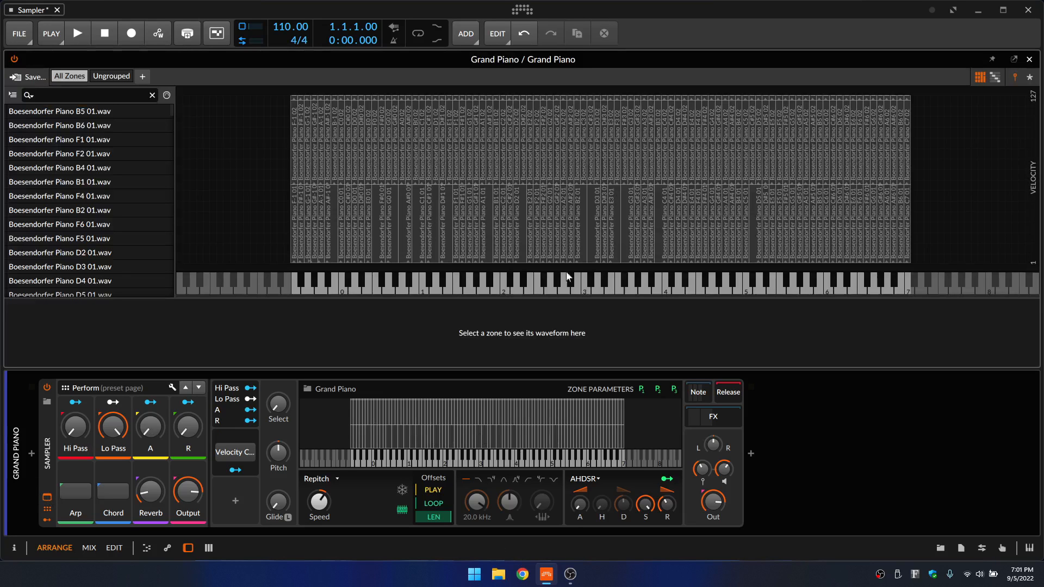
pyautogui.click(543, 154)
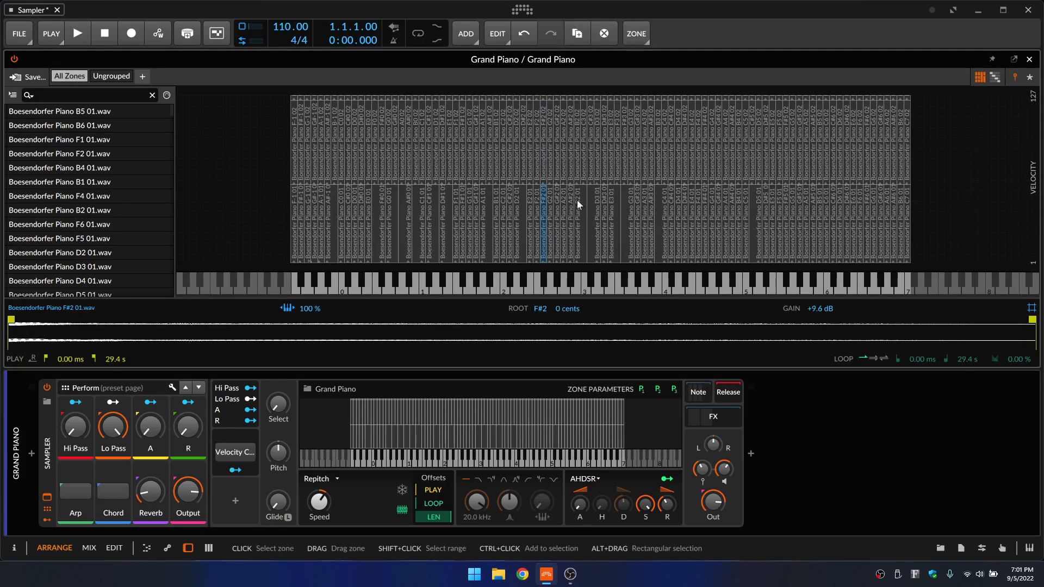
pyautogui.click(616, 148)
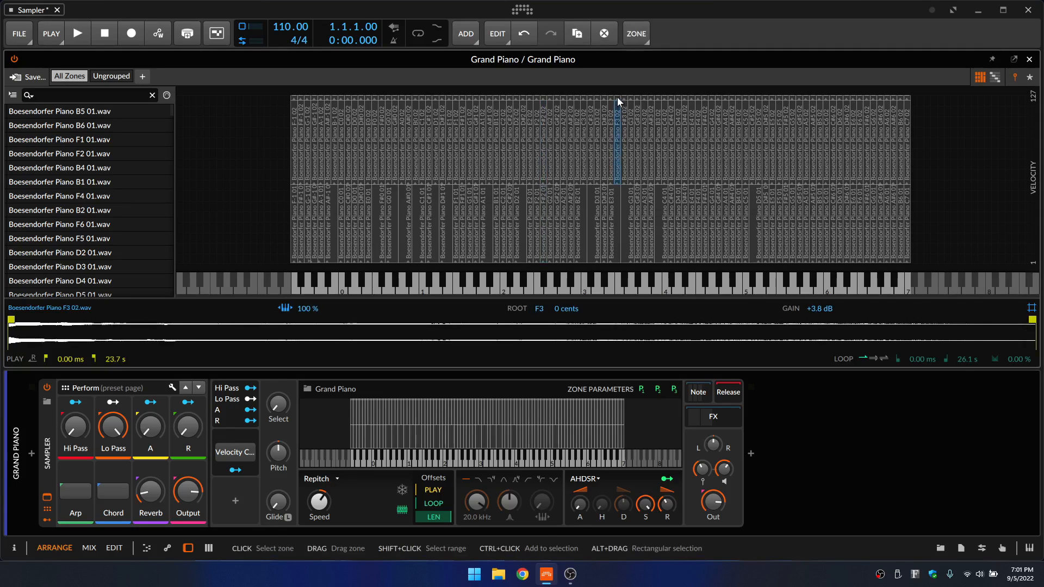
pyautogui.click(618, 98)
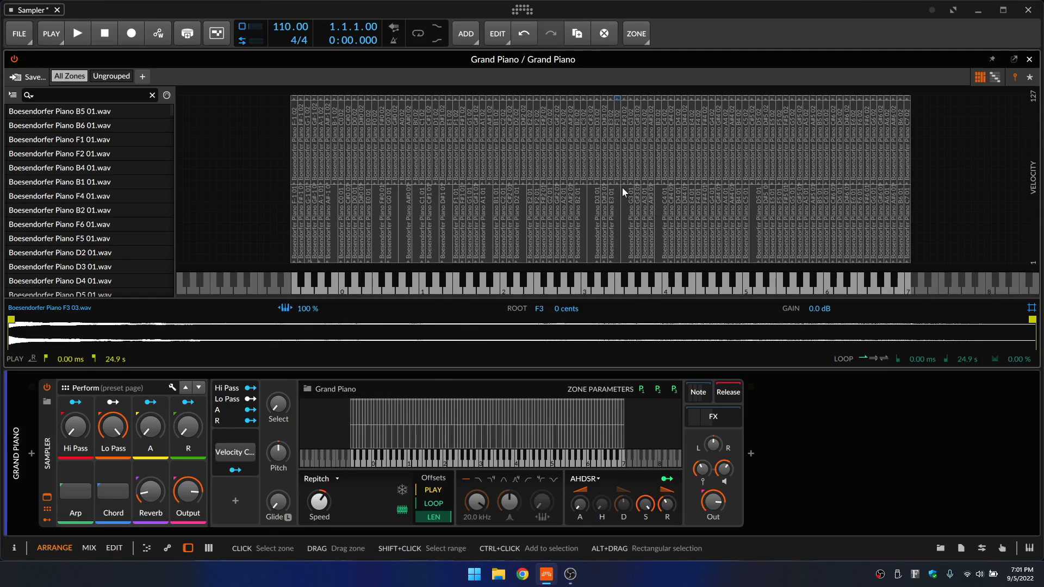
pyautogui.click(1029, 59)
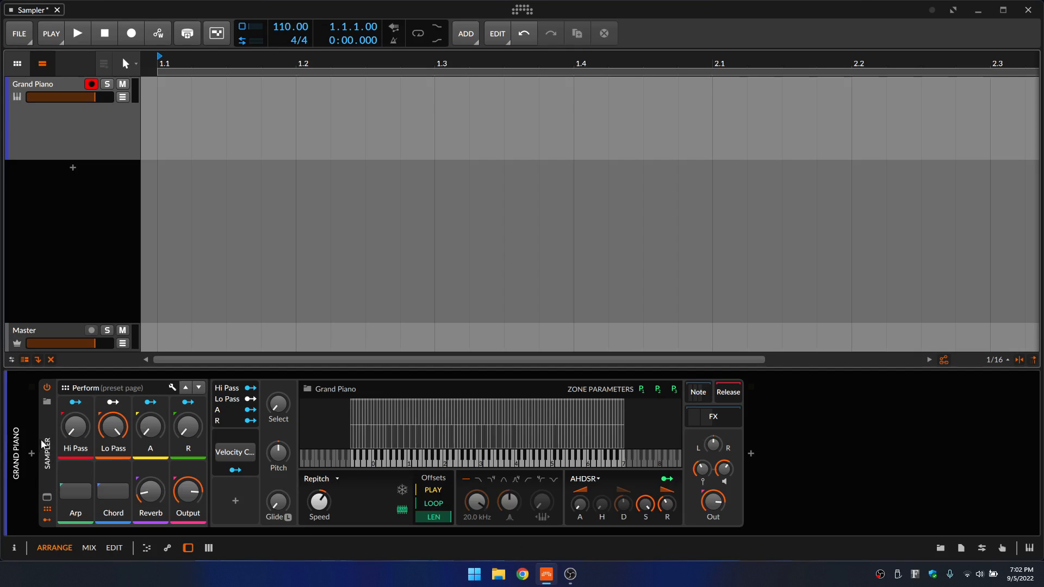
# Collapse the Sampler's main section, remote controls and modulators one after another, and show all three again
pyautogui.doubleClick(48, 452)
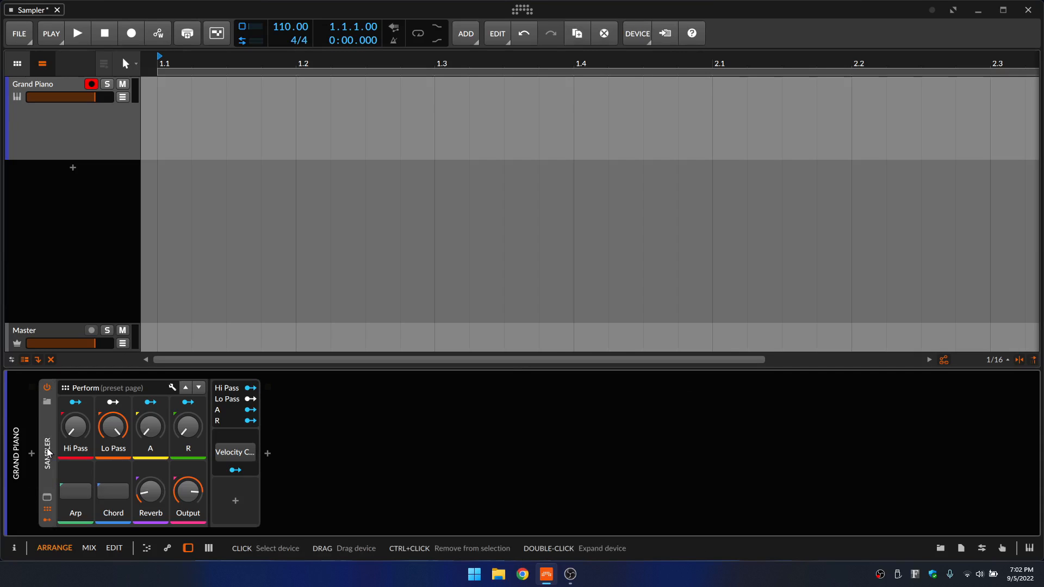
pyautogui.click(48, 511)
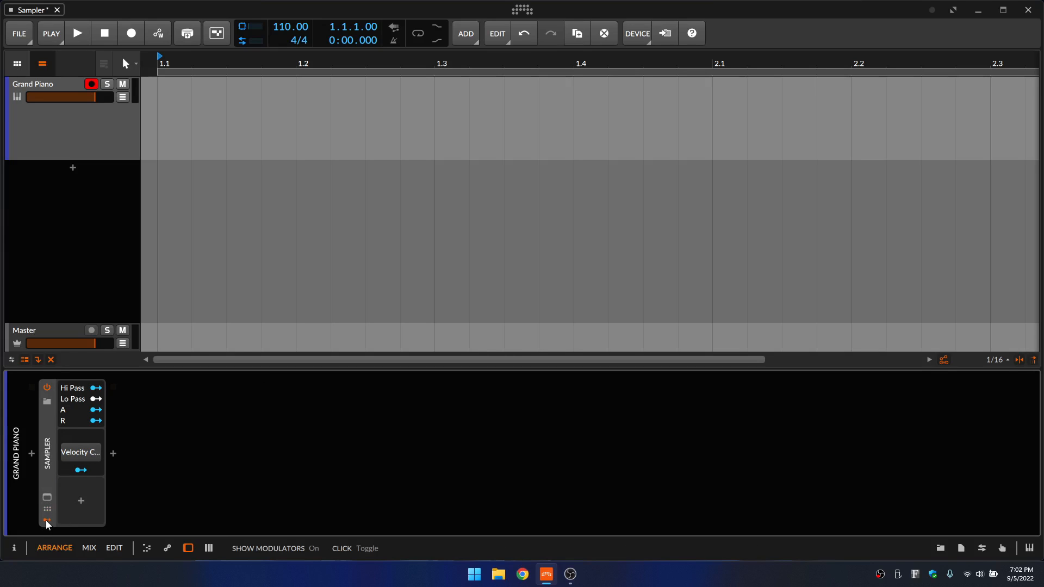
pyautogui.click(47, 520)
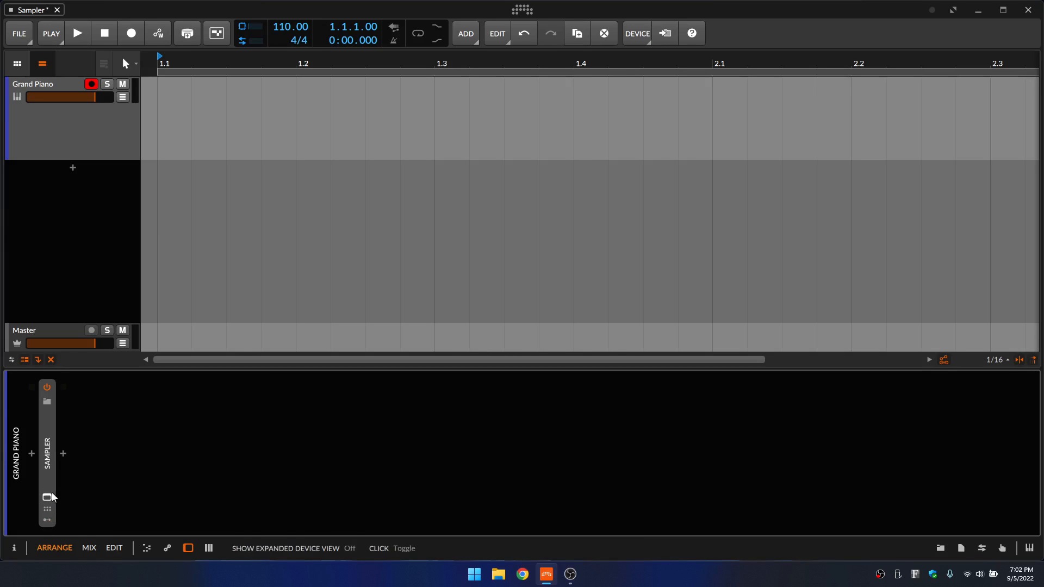
pyautogui.doubleClick(46, 451)
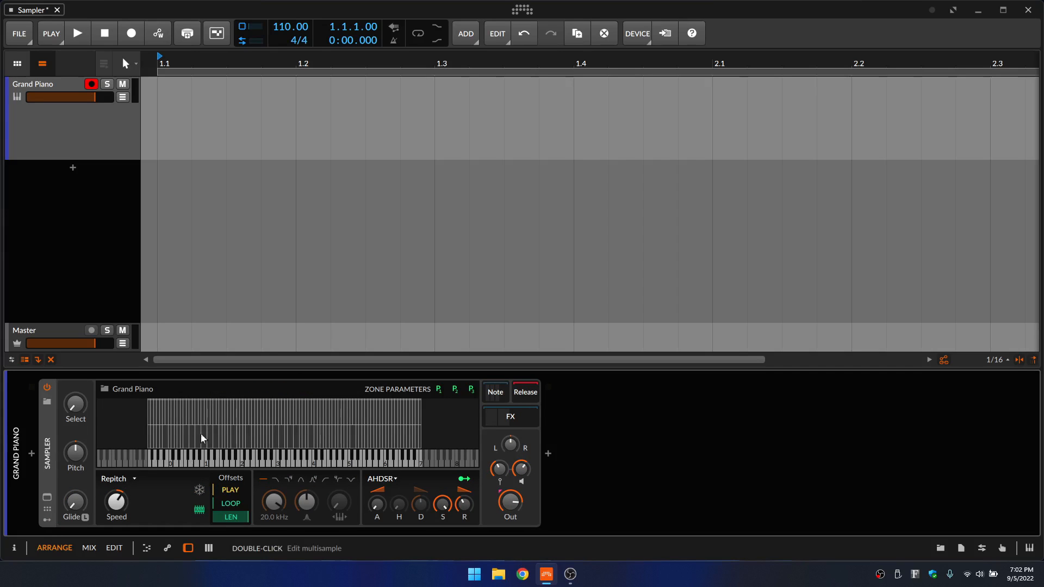
pyautogui.click(47, 511)
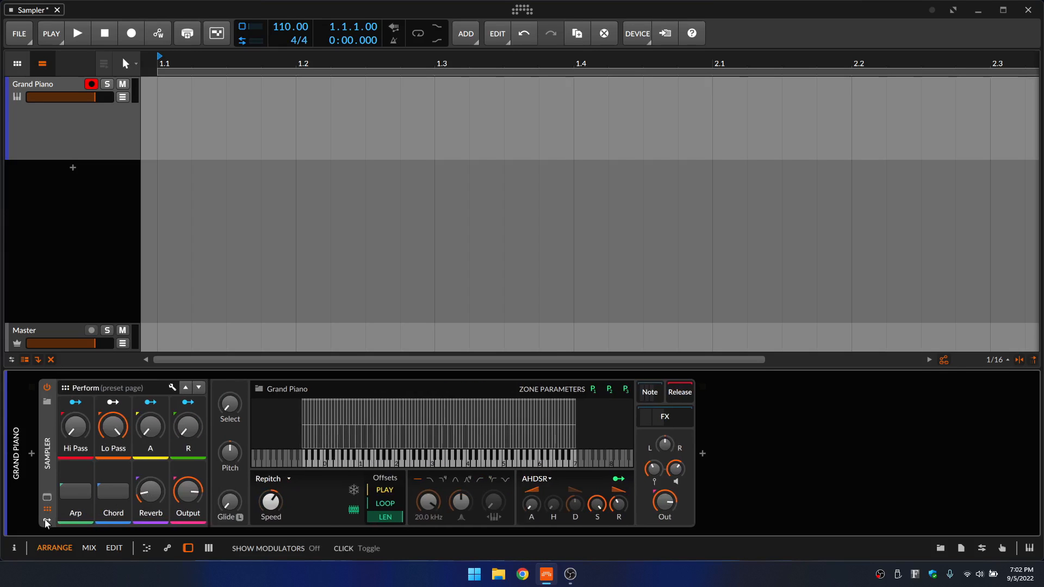
pyautogui.click(46, 520)
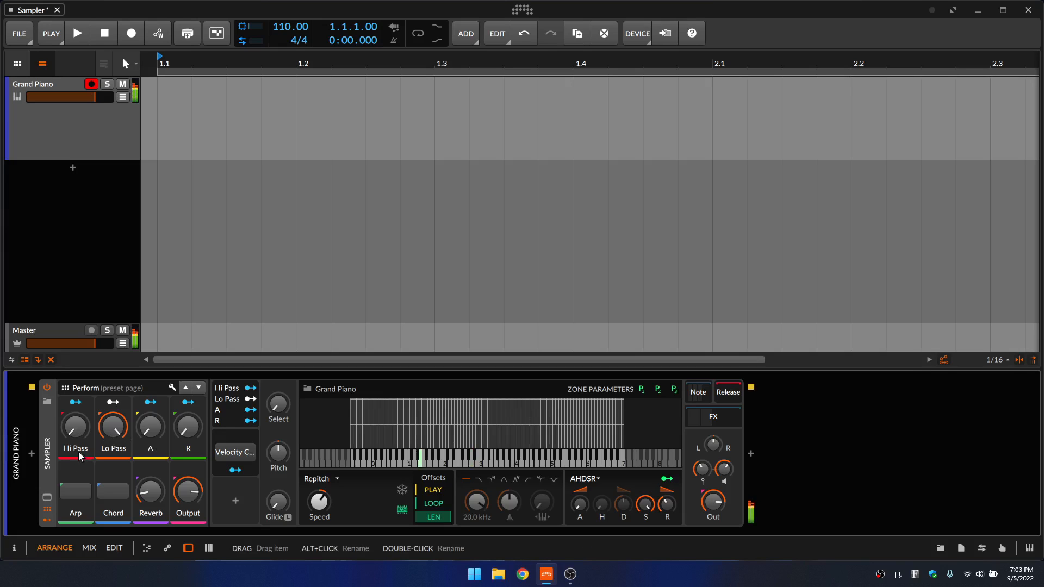
# Try out the Hi Pass, Lo Pass and A remote controls with the Sampler's FX chain shown
pyautogui.moveTo(78, 452); pyautogui.dragTo(118, 429)
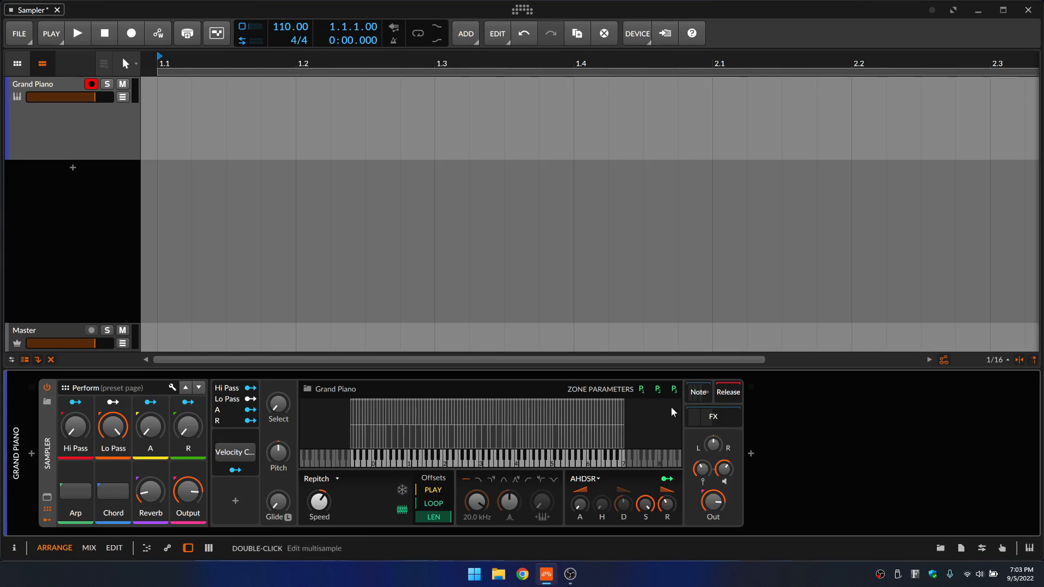
pyautogui.click(706, 419)
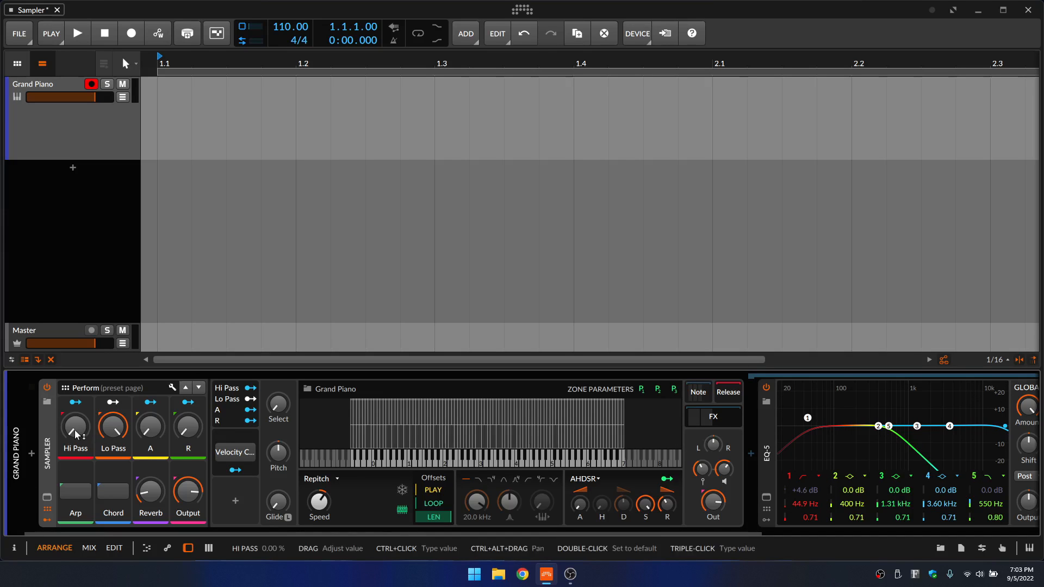
pyautogui.moveTo(75, 434); pyautogui.dragTo(119, 429)
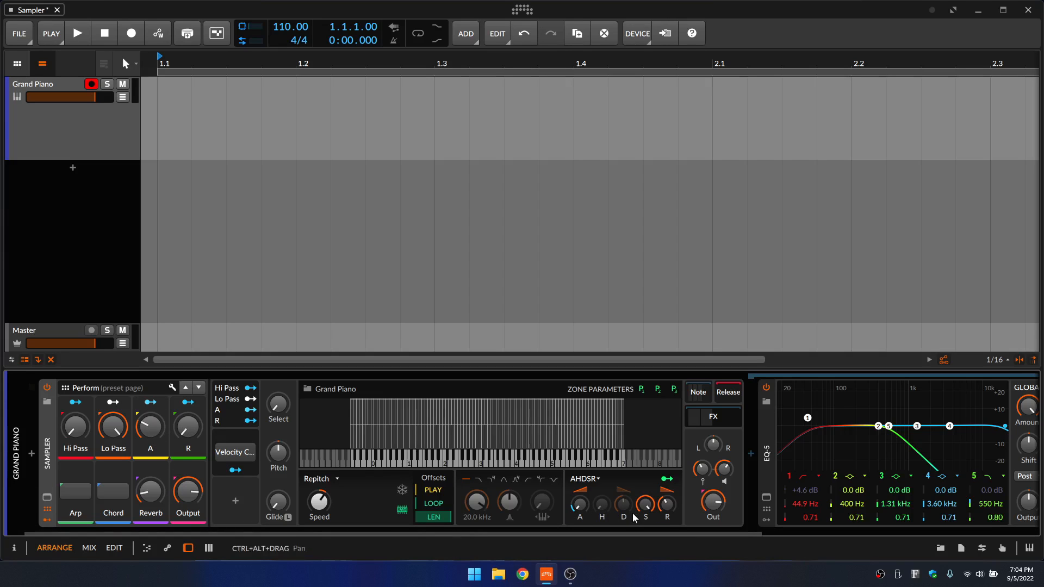
pyautogui.moveTo(150, 426); pyautogui.dragTo(188, 457)
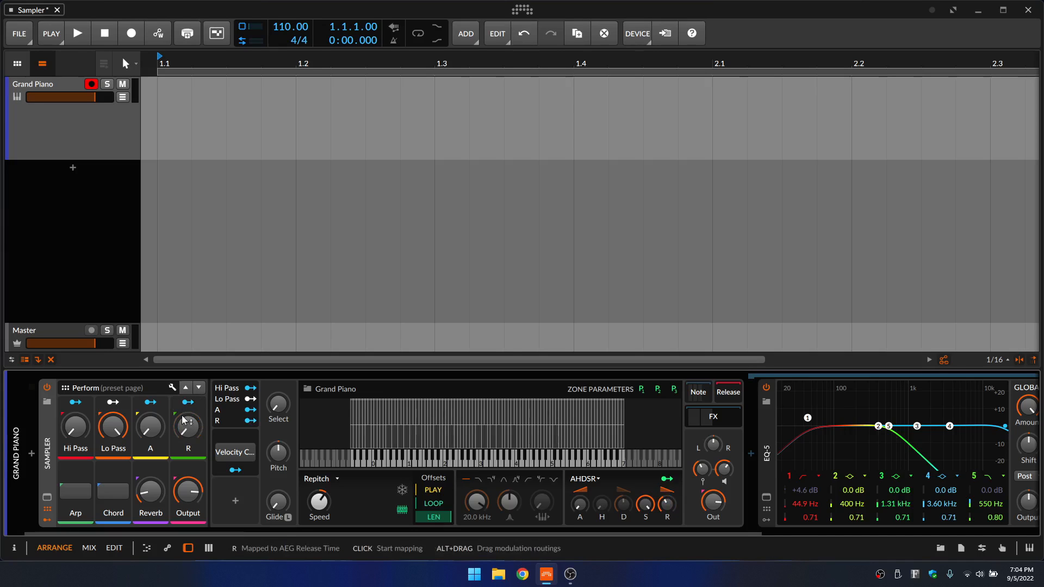
# Toggle the Chord remote control on and off while viewing Multi-Note in the Sampler's Note chain
pyautogui.click(114, 493)
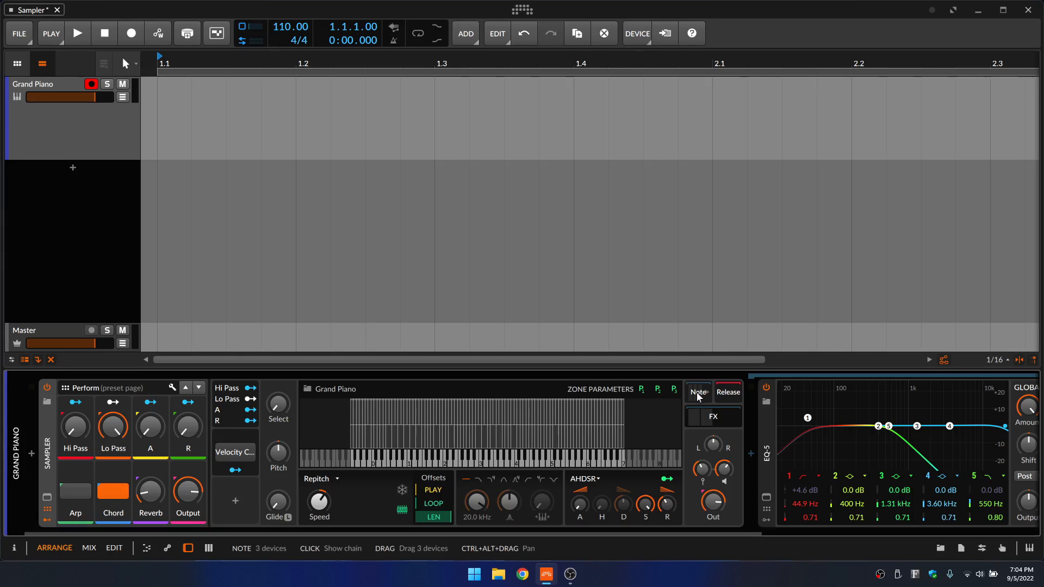
pyautogui.click(713, 422)
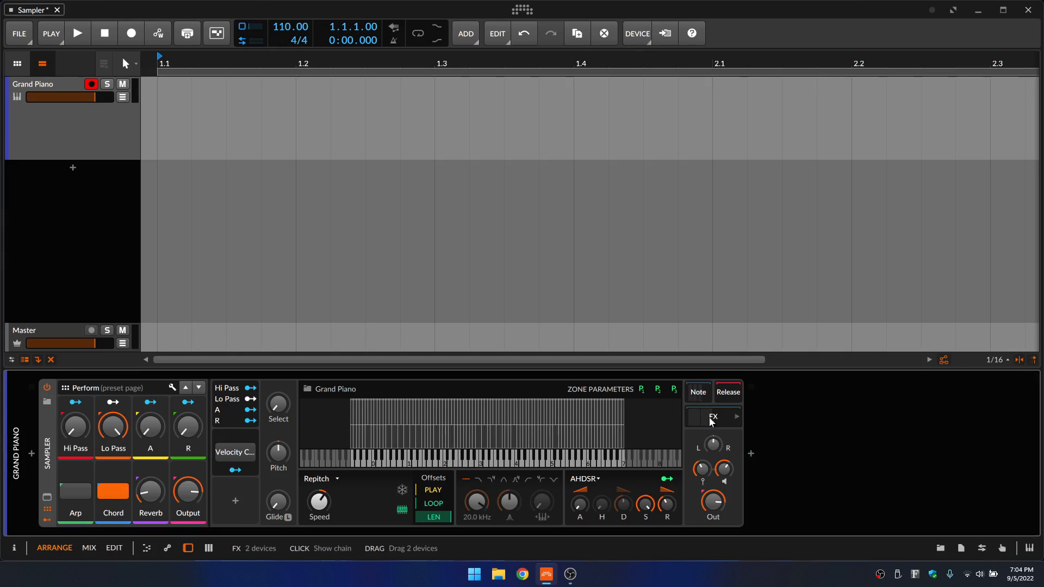
pyautogui.click(697, 392)
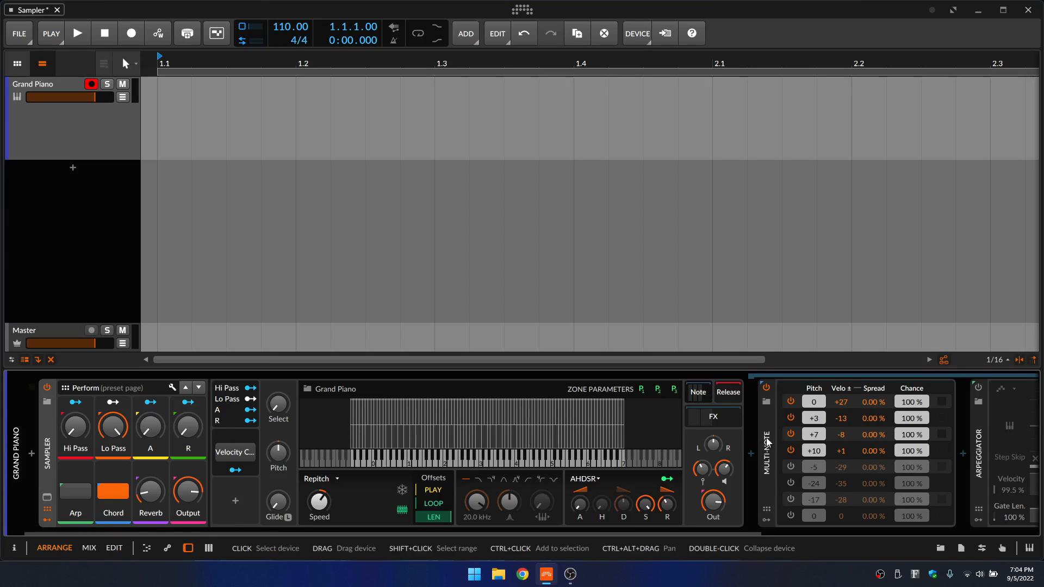
pyautogui.click(111, 492)
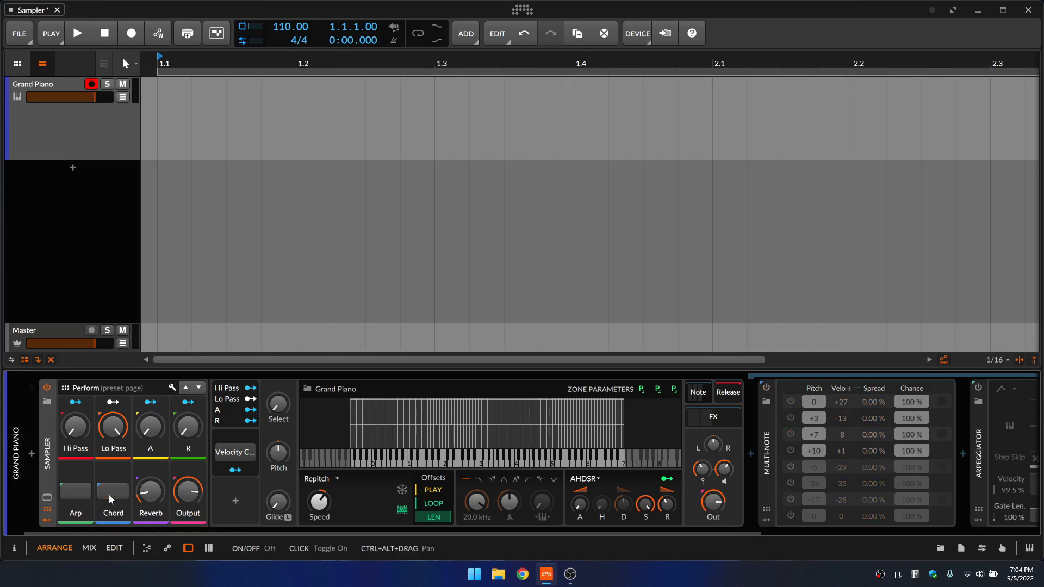
# Turn on the Arp remote control and view the Arpeggiator's step settings in the Sampler's Note chain
pyautogui.click(69, 494)
pyautogui.moveTo(423, 533); pyautogui.dragTo(655, 530)
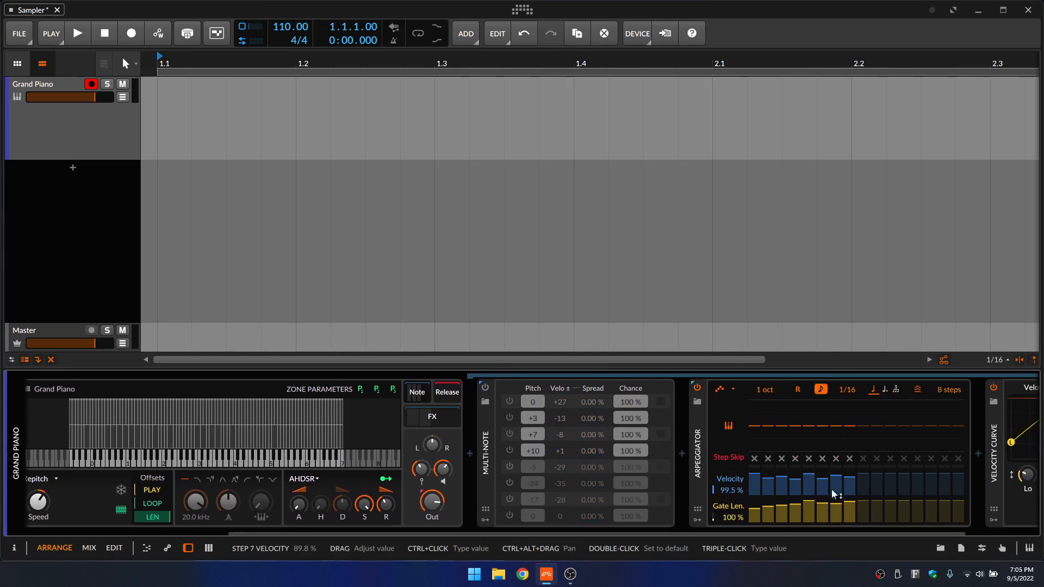
pyautogui.moveTo(756, 530); pyautogui.dragTo(158, 540)
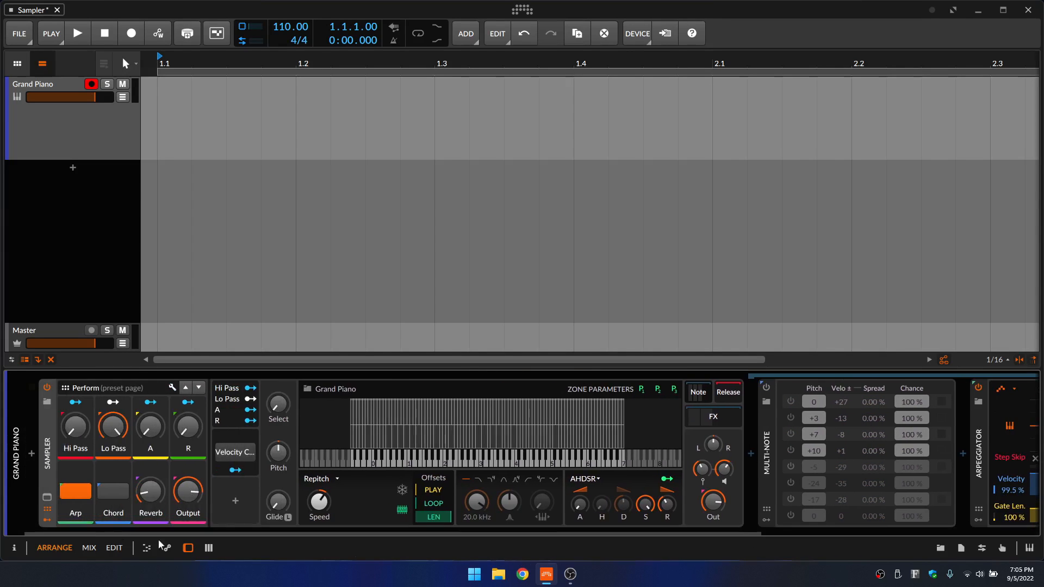
# Toggle the Chord remote control on and off with Arp active, and try the Reverb remote control
pyautogui.click(114, 497)
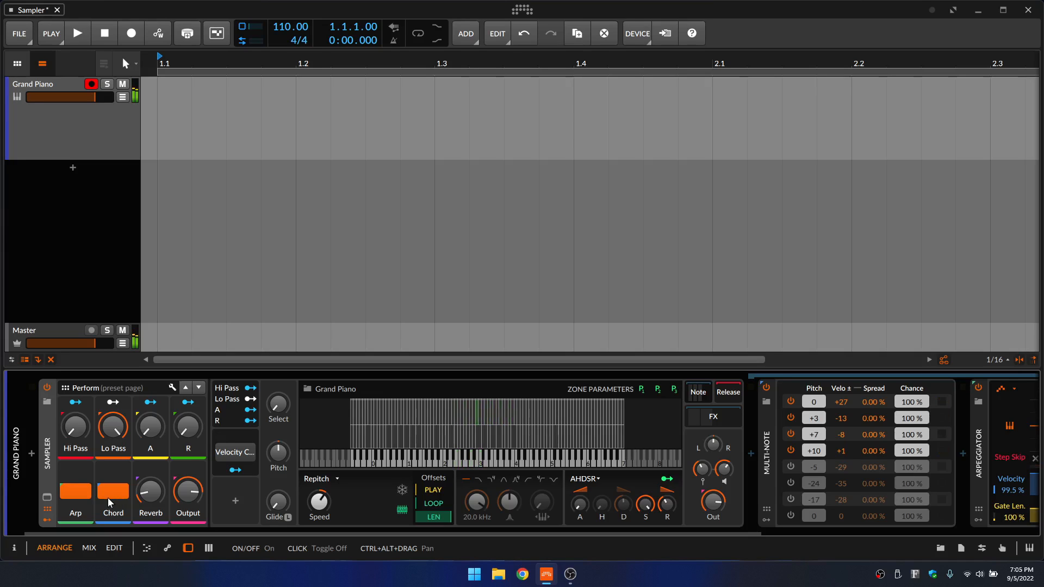
pyautogui.click(113, 494)
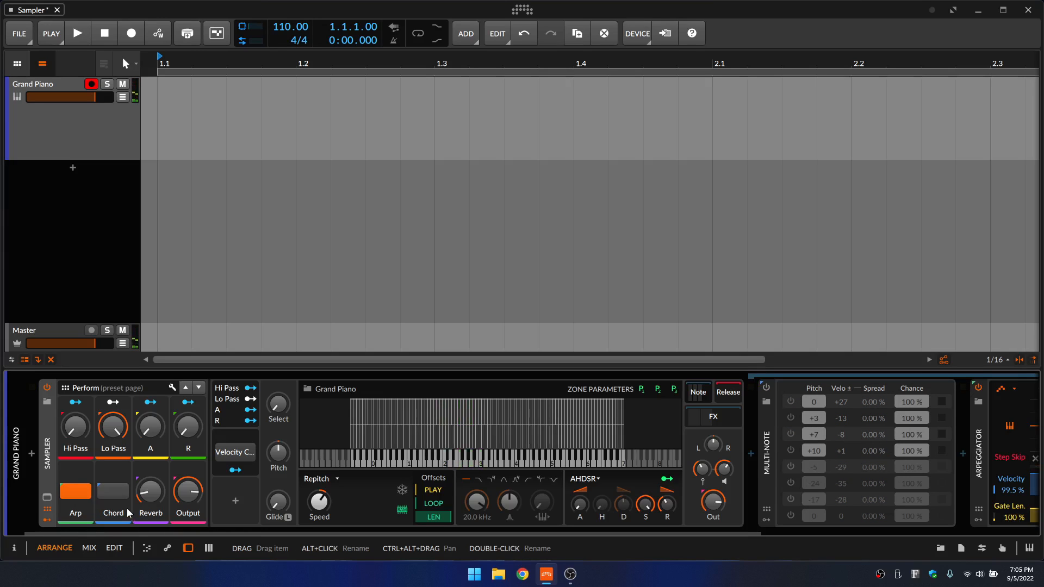
pyautogui.moveTo(150, 491)
pyautogui.mouseDown()
pyautogui.moveTo(150, 462)
pyautogui.moveTo(150, 488)
pyautogui.mouseUp()
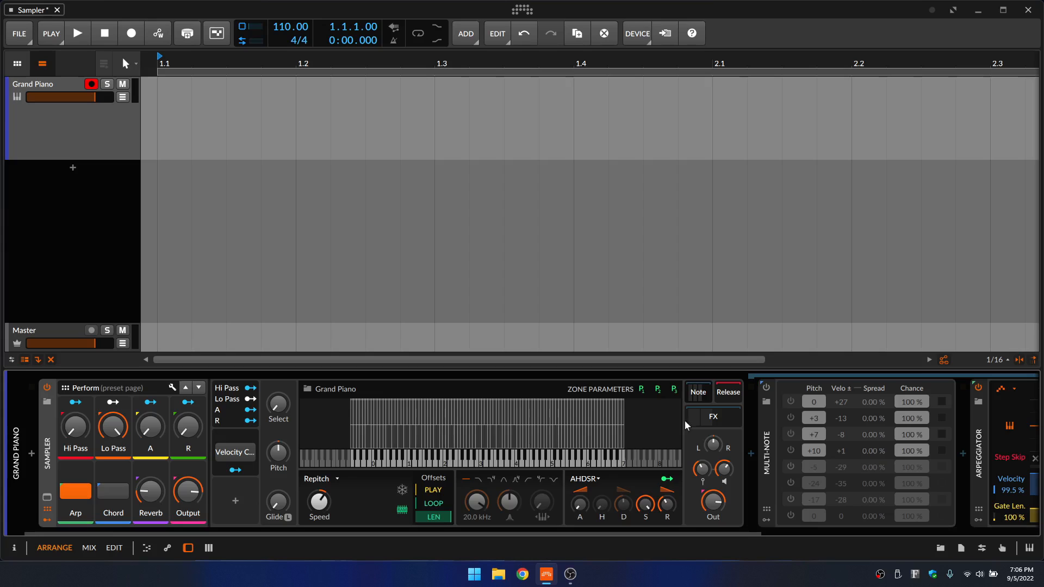
# Delete the Grand Piano Sampler from the track and insert an empty Sampler instrument in its place
pyautogui.click(698, 392)
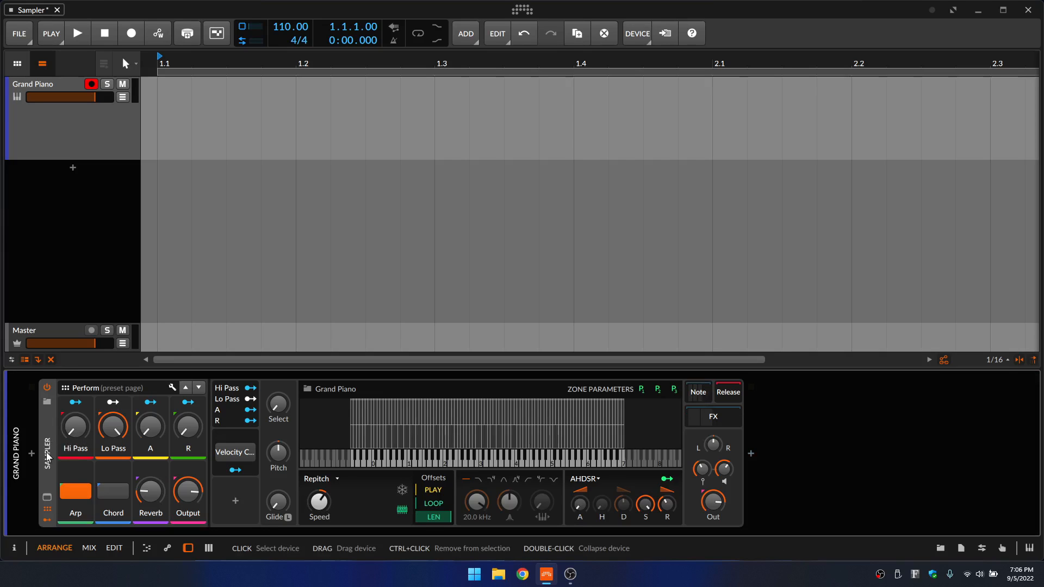
pyautogui.press('Delete')
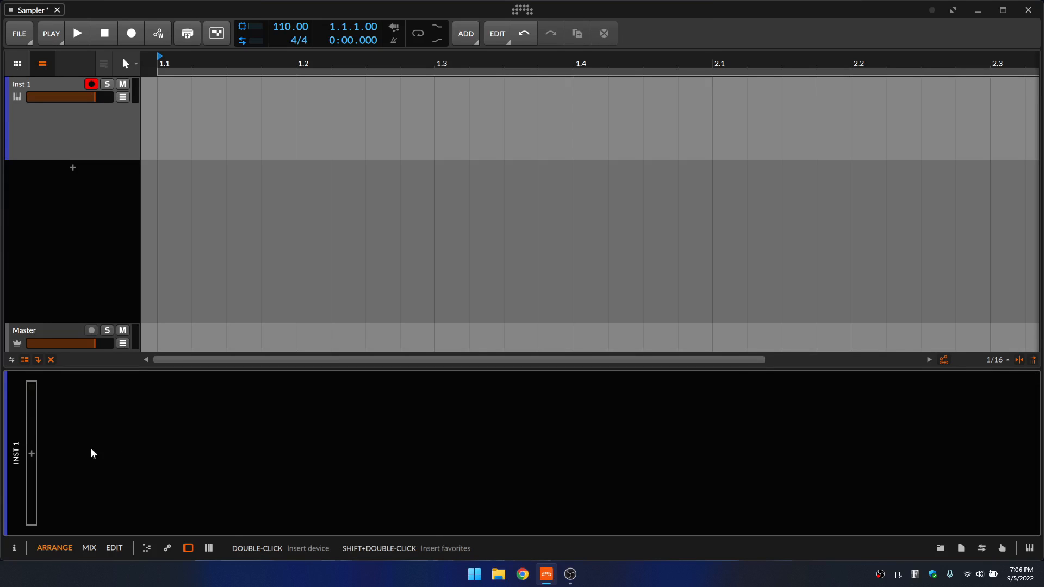
pyautogui.click(32, 454)
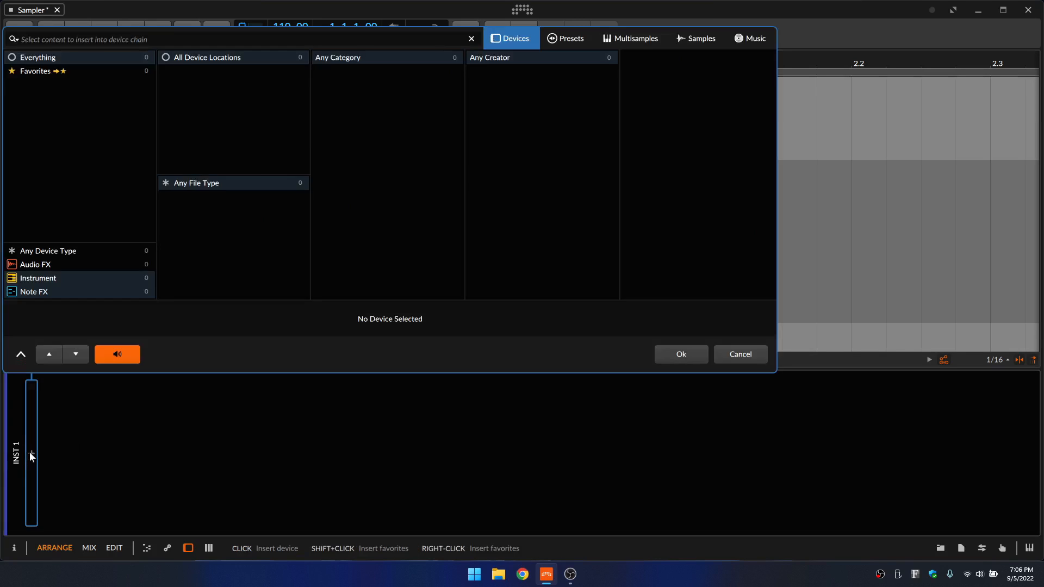
pyautogui.click(54, 279)
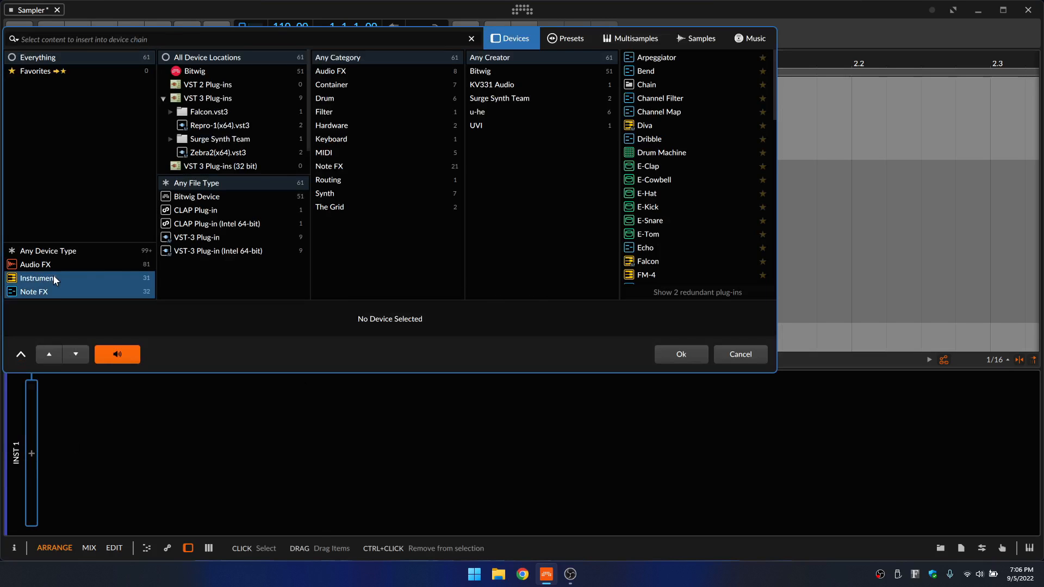
pyautogui.scroll(-5, 650, 272)
pyautogui.scroll(4, 650, 272)
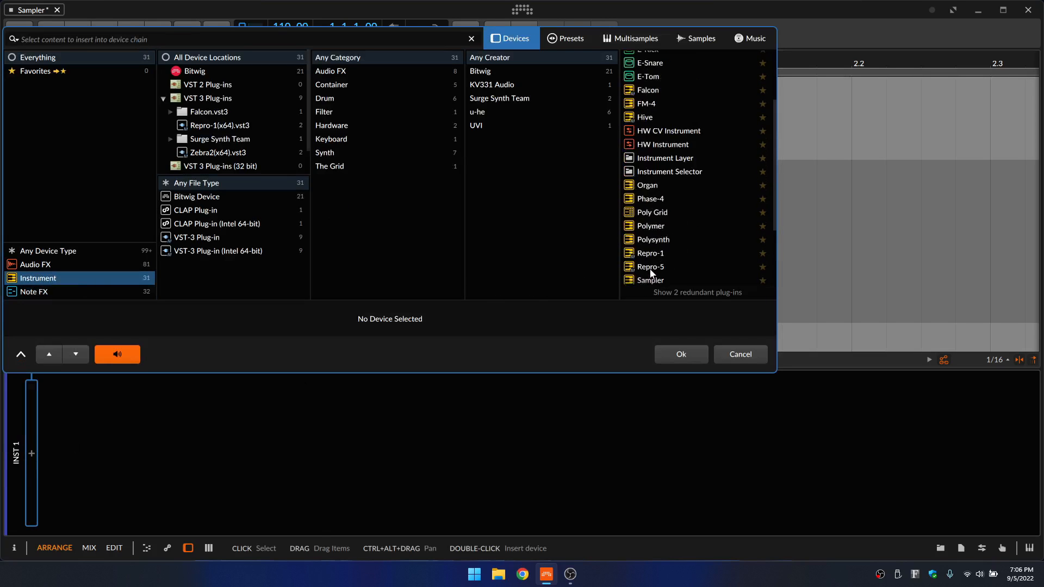
pyautogui.scroll(-4, 651, 275)
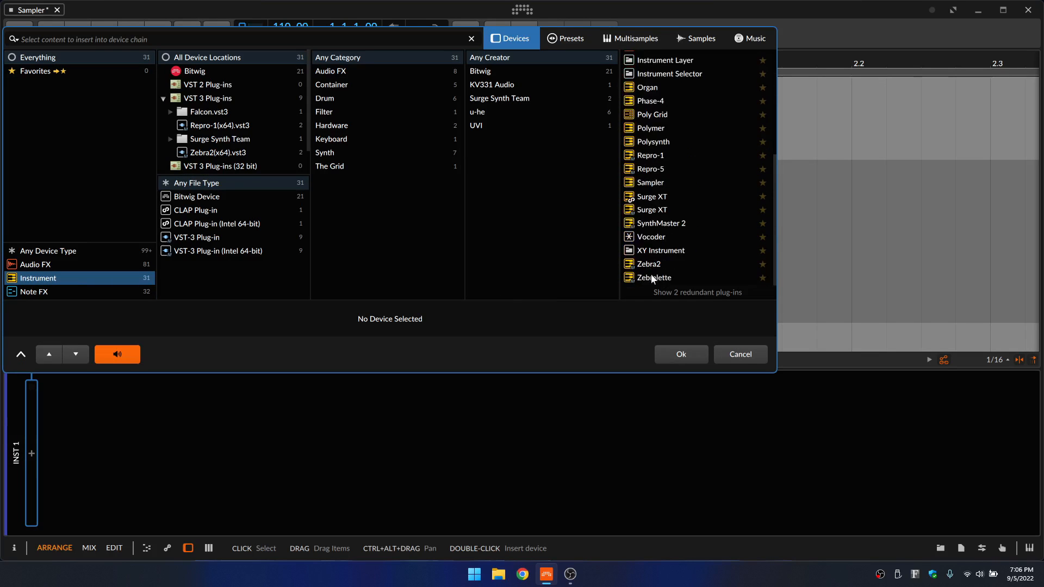
pyautogui.doubleClick(651, 183)
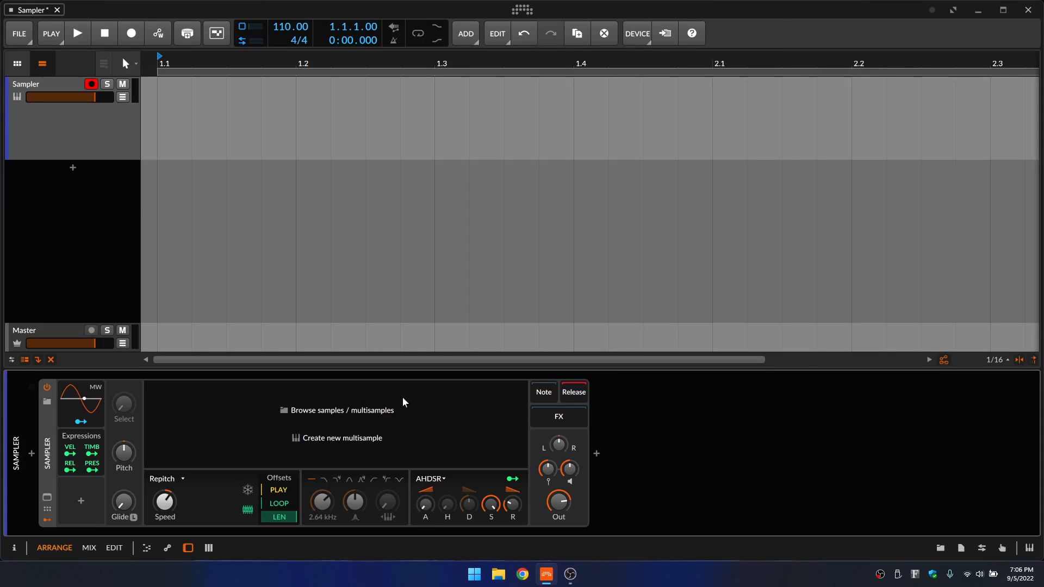
# Load the Orchestral Strings Pizzicato multisample from the Orchestral category into the empty Sampler
pyautogui.click(312, 410)
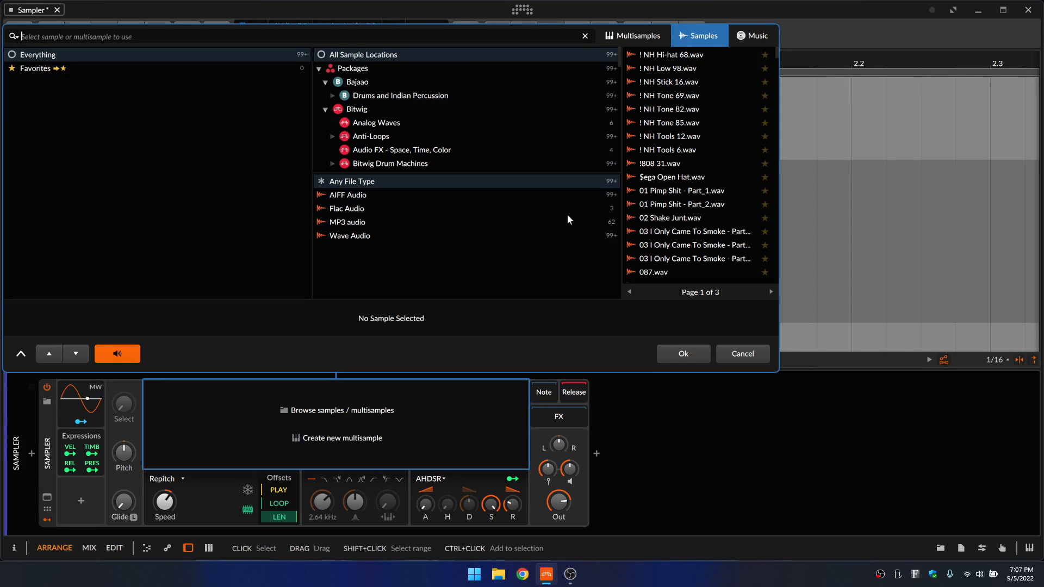
pyautogui.click(639, 36)
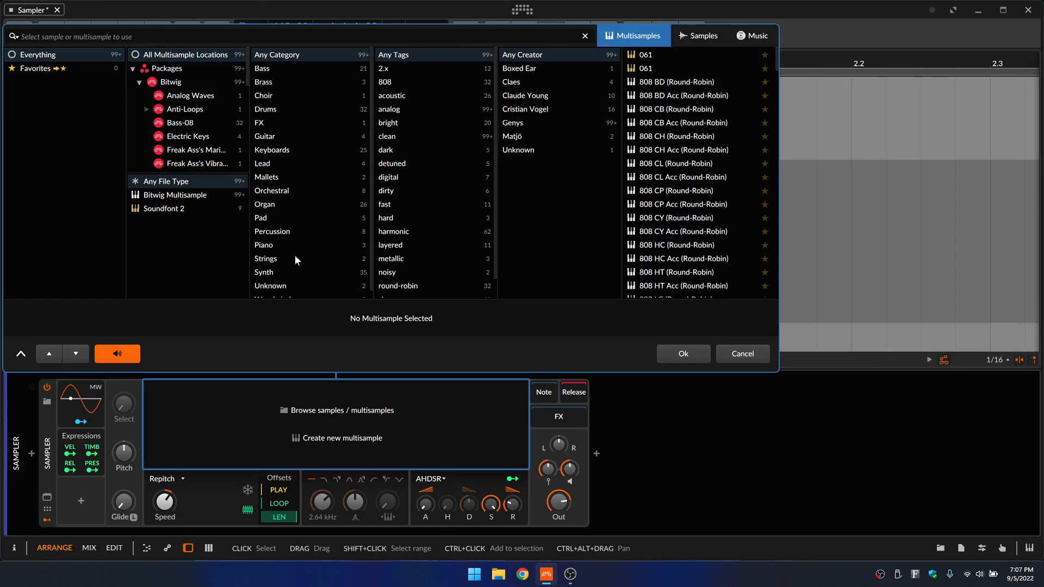
pyautogui.click(270, 260)
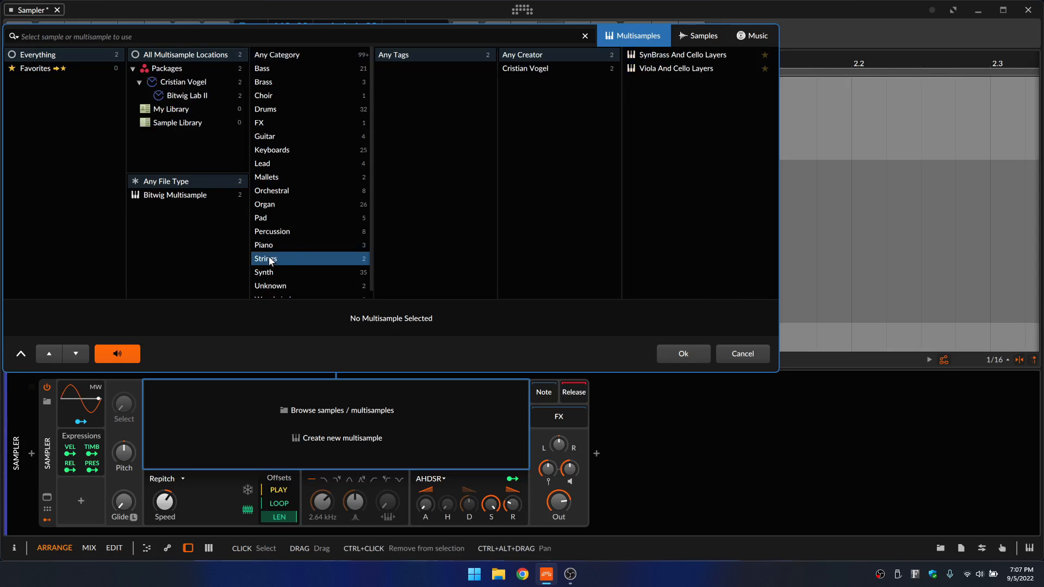
pyautogui.click(269, 192)
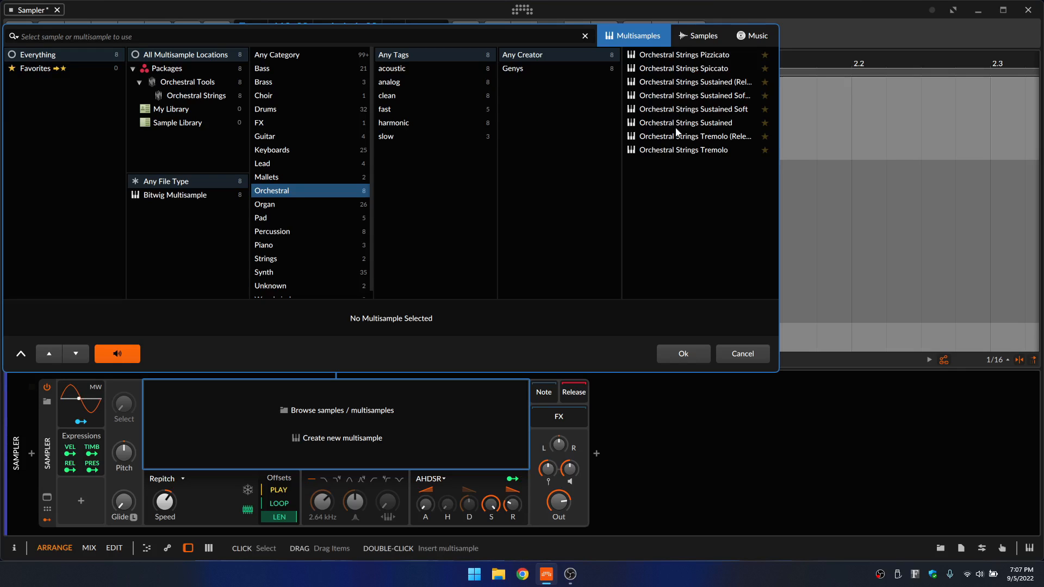
pyautogui.click(689, 55)
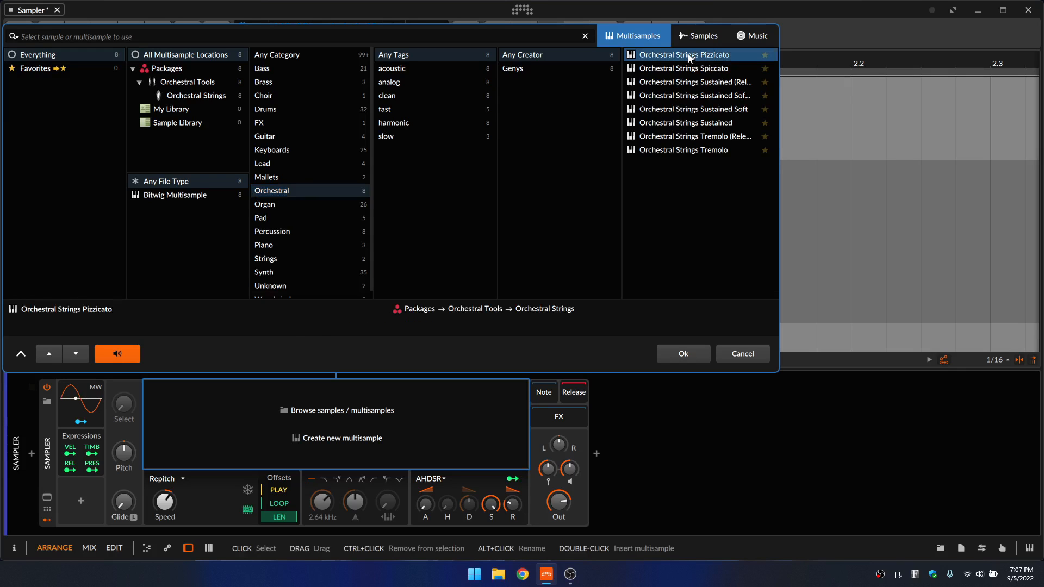
pyautogui.doubleClick(688, 56)
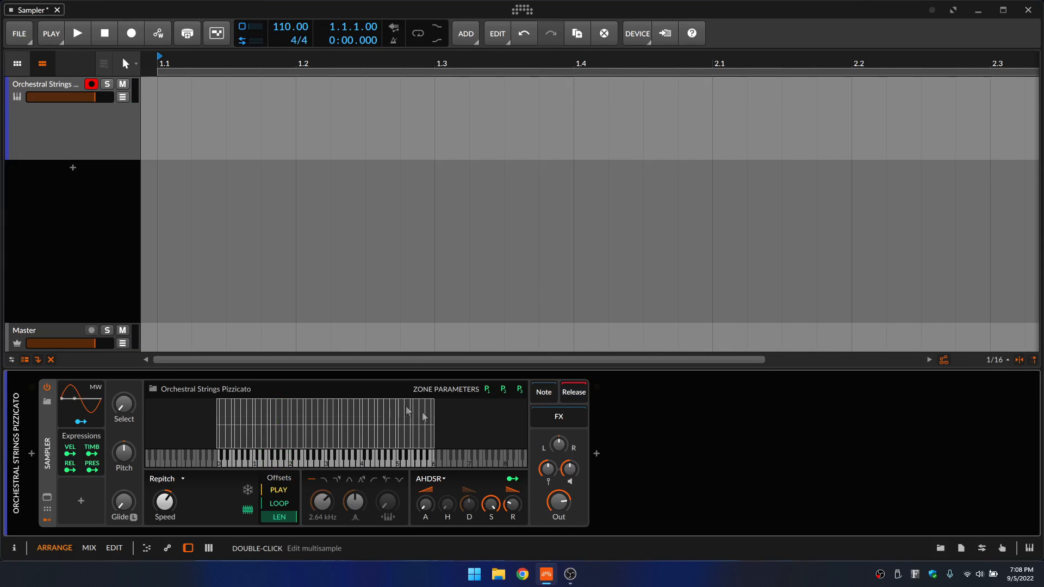
# Inspect several Orchestral Strings Pizzicato zones in the Sampler's expanded device view, and close the view
pyautogui.click(46, 500)
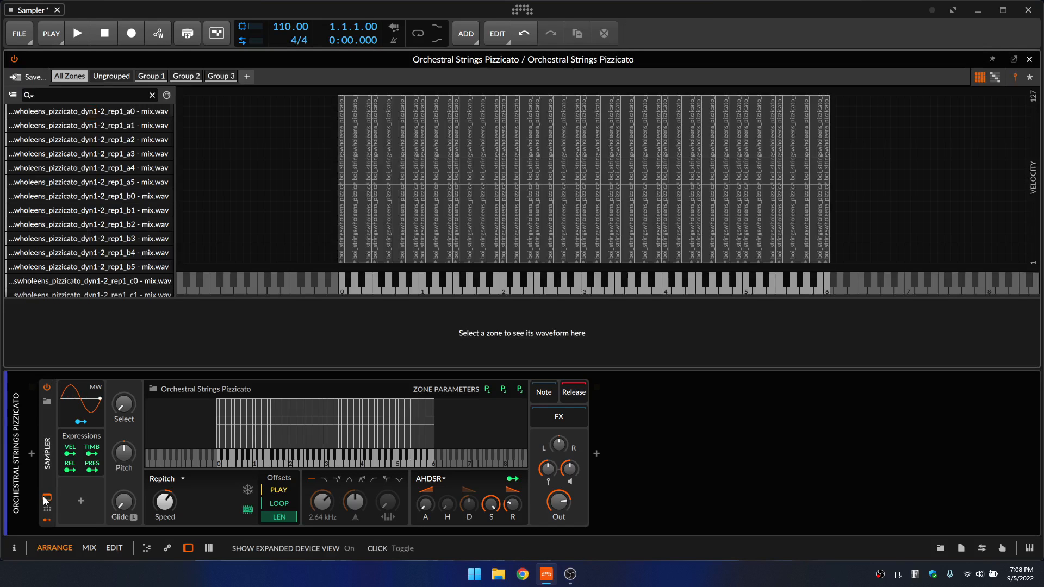
pyautogui.click(469, 155)
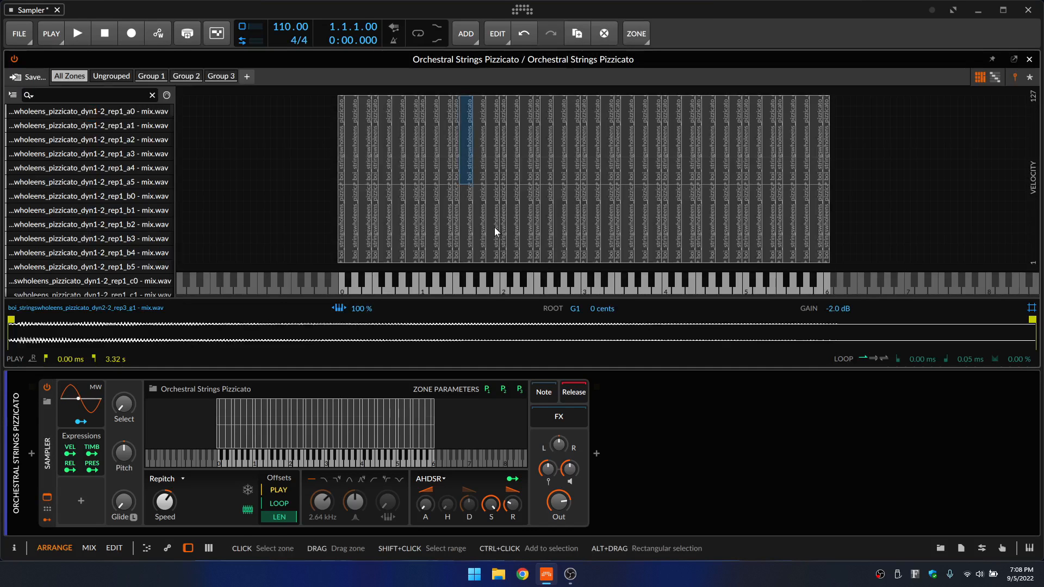
pyautogui.click(495, 227)
pyautogui.click(546, 238)
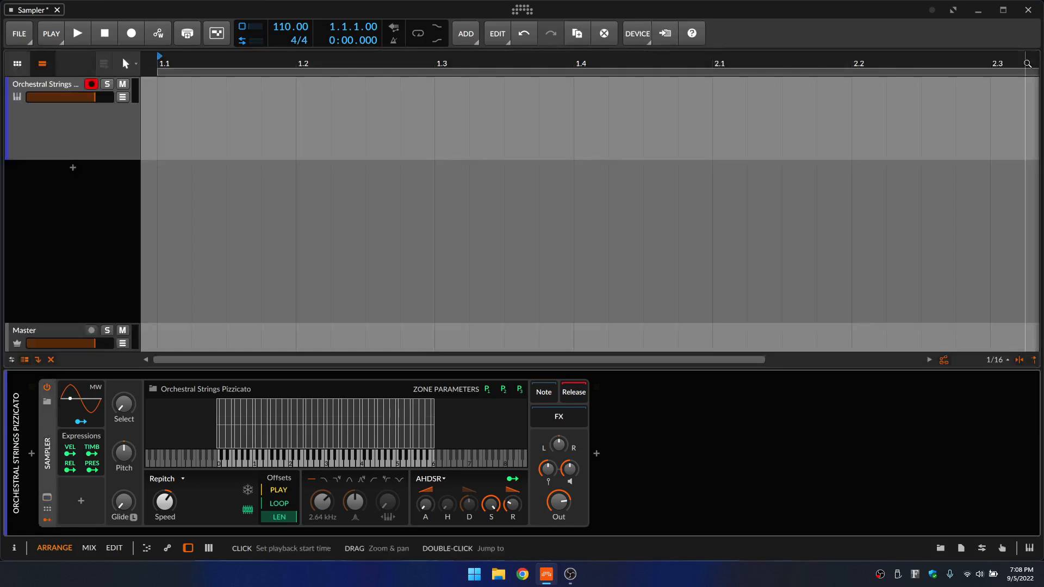
pyautogui.click(1029, 58)
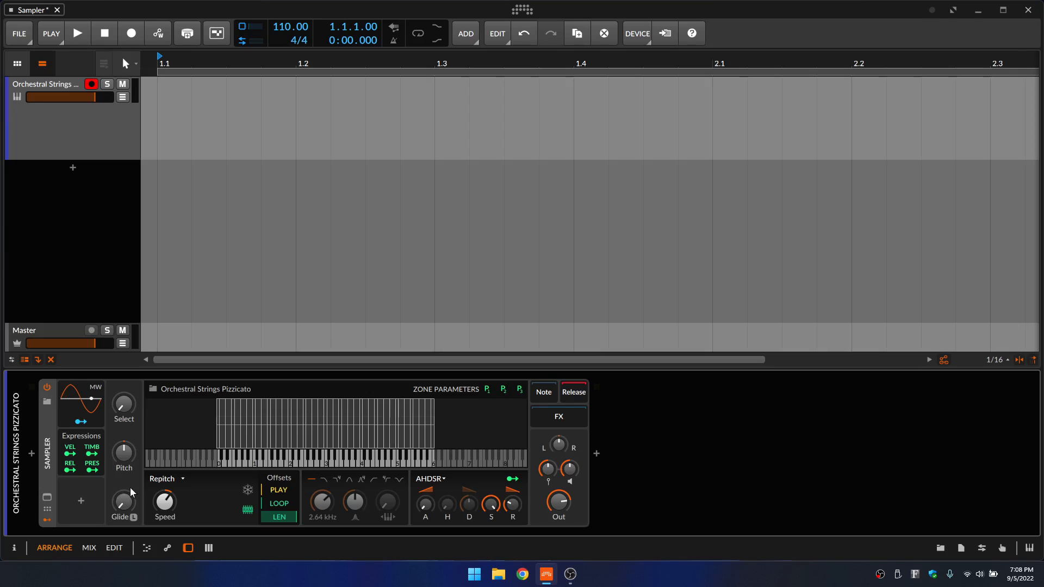
# Clear the strings multisample from the Sampler and load the Grand Piano multisample from the Piano category
pyautogui.rightClick(197, 428)
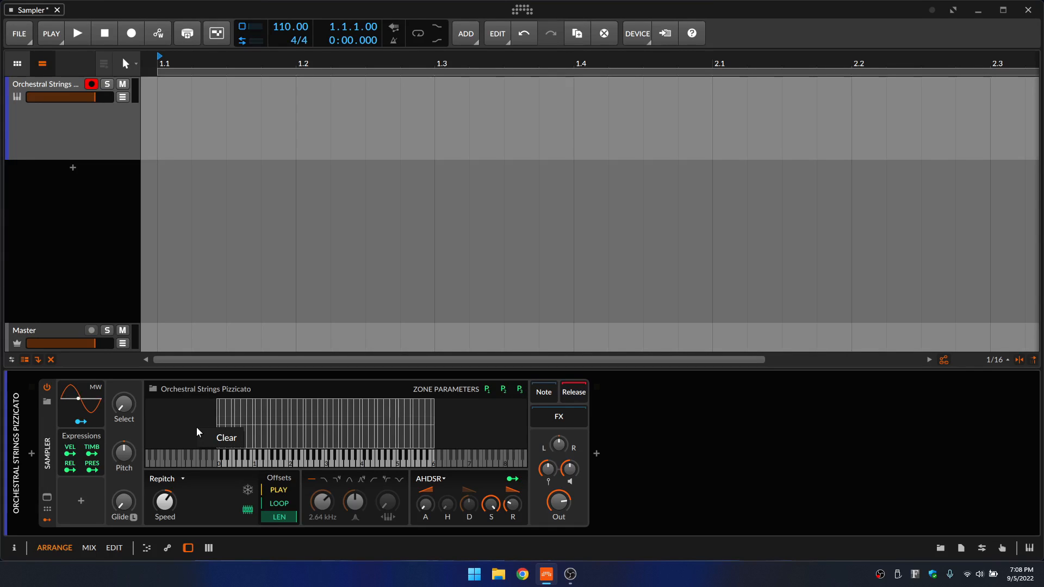
pyautogui.click(223, 438)
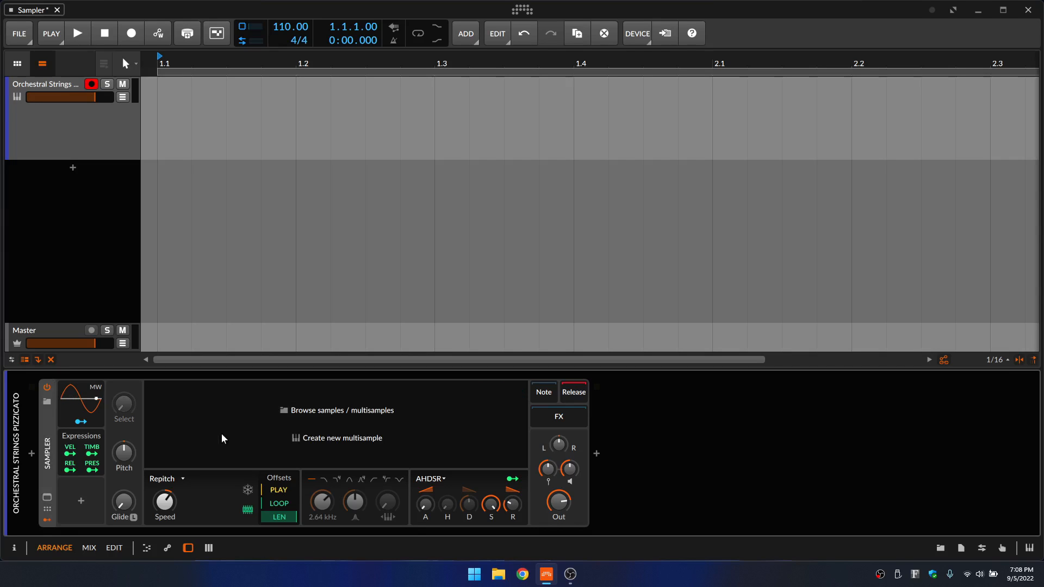
pyautogui.click(317, 412)
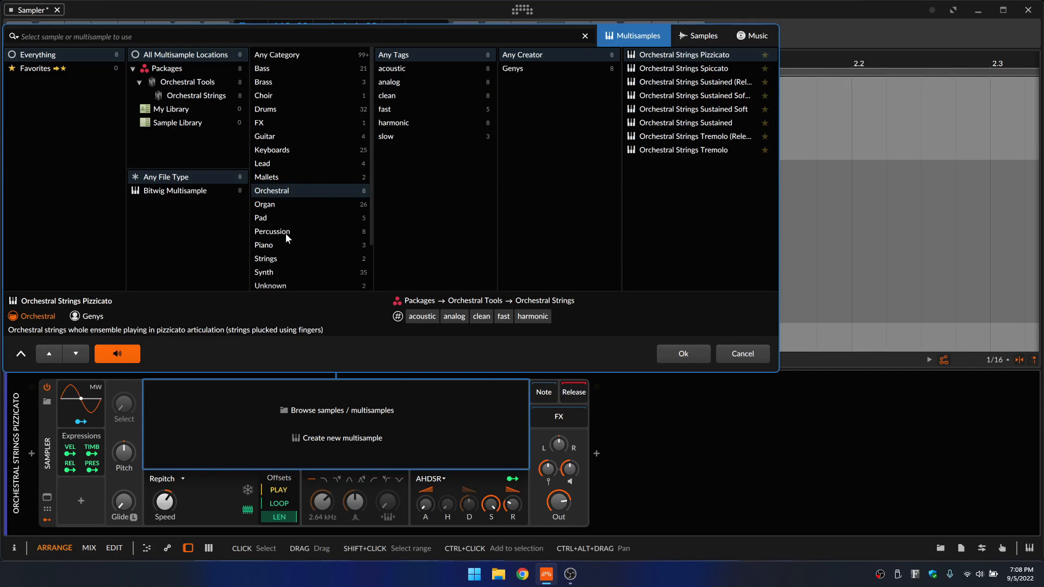
pyautogui.click(266, 245)
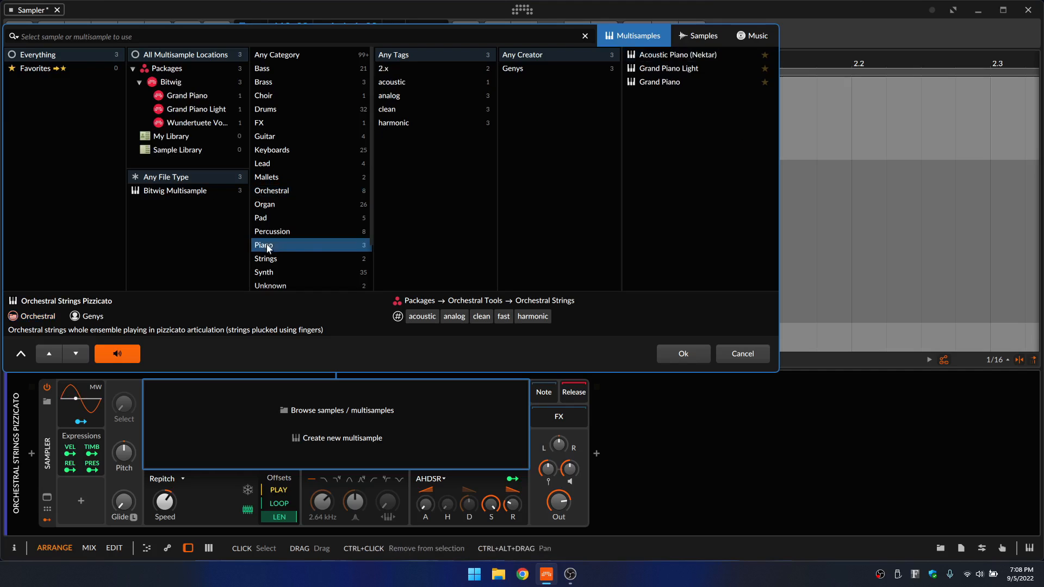
pyautogui.doubleClick(660, 82)
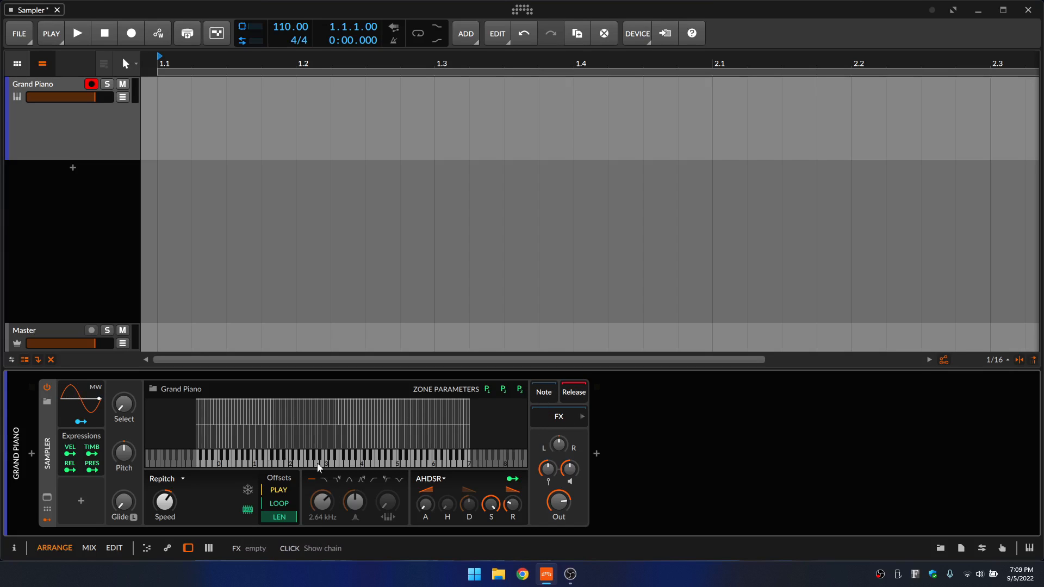
# Show the Sampler's remote controls, try Pan at -64 %, and reset Pan to its default
pyautogui.click(48, 513)
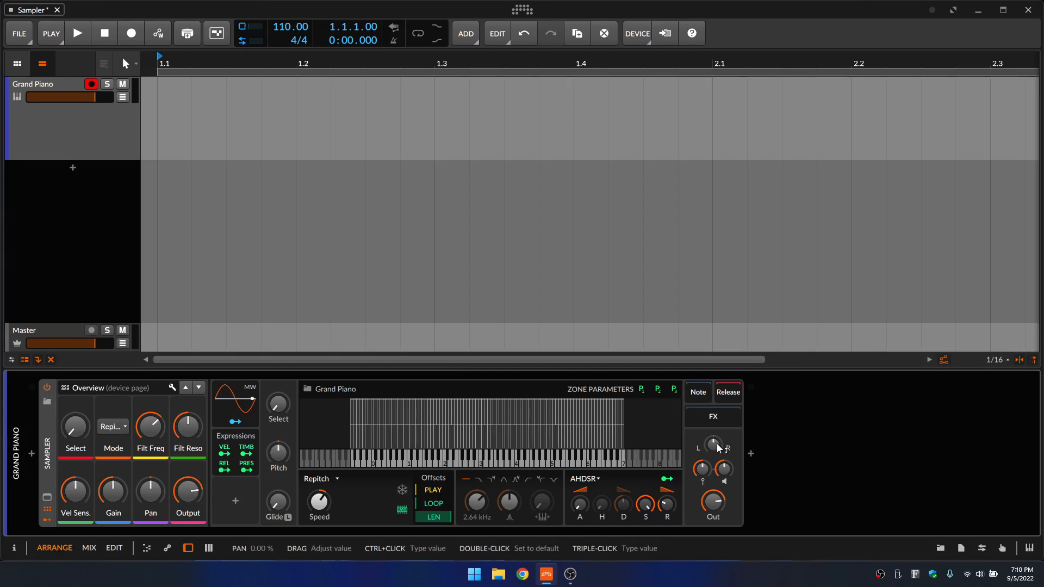
pyautogui.moveTo(154, 499)
pyautogui.mouseDown()
pyautogui.moveTo(154, 481)
pyautogui.moveTo(155, 508)
pyautogui.moveTo(151, 493)
pyautogui.mouseUp()
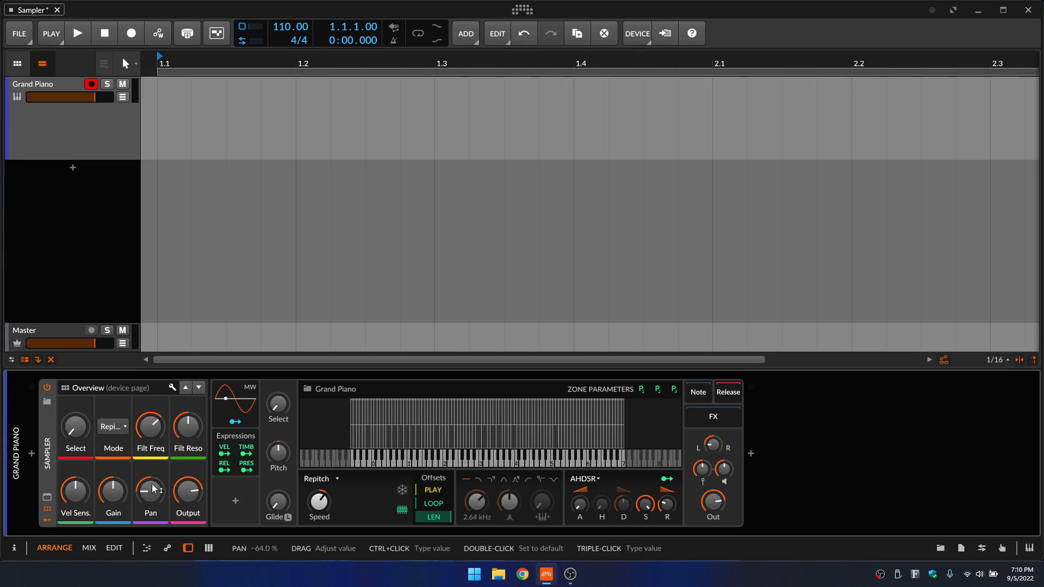
pyautogui.doubleClick(151, 494)
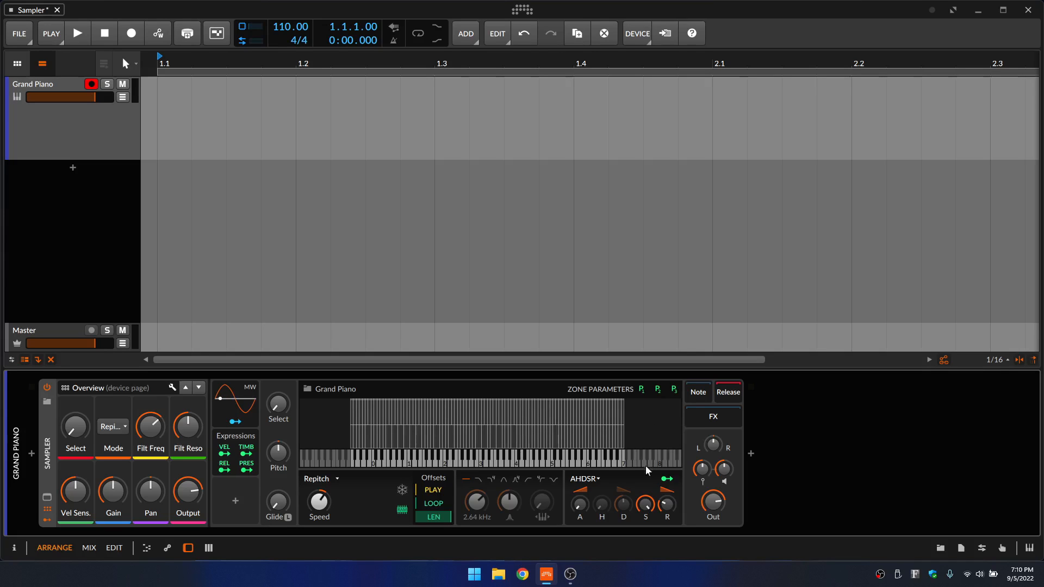
# Insert a Convolution device into the Sampler's FX chain and adjust its Mix
pyautogui.click(713, 421)
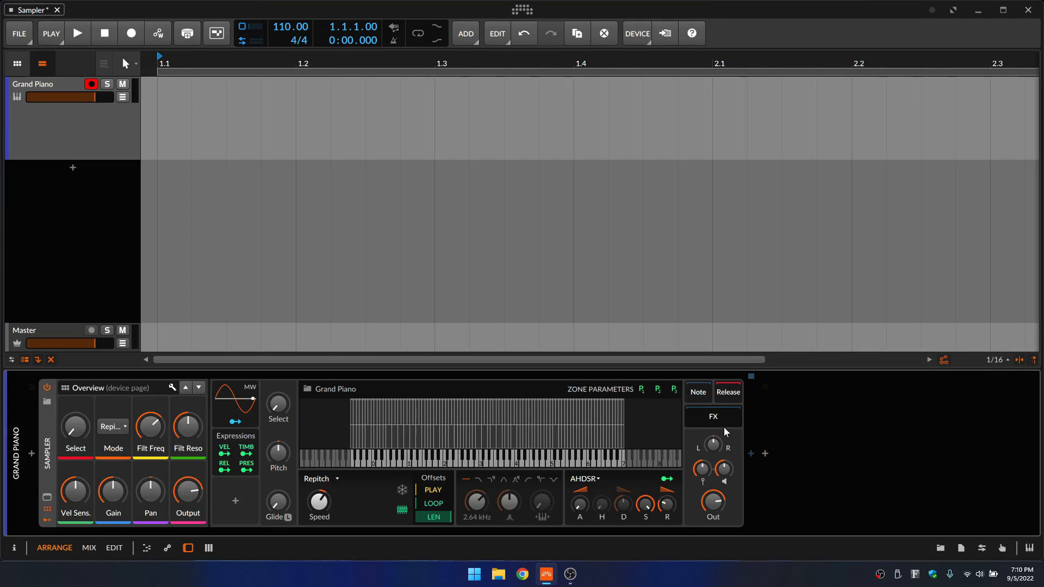
pyautogui.click(751, 453)
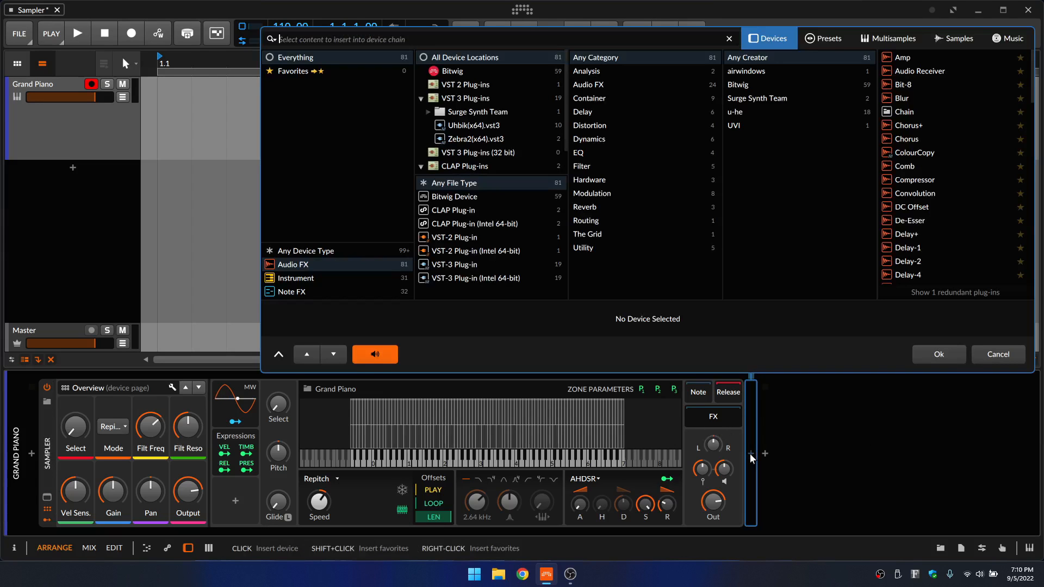
pyautogui.click(912, 192)
pyautogui.doubleClick(913, 192)
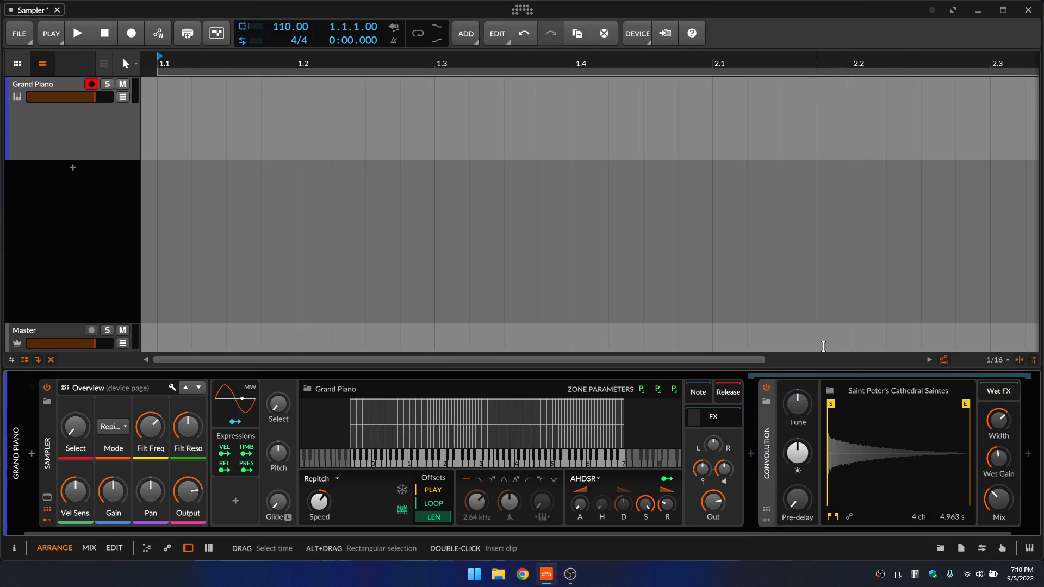
pyautogui.moveTo(999, 499)
pyautogui.mouseDown()
pyautogui.moveTo(998, 487)
pyautogui.moveTo(998, 506)
pyautogui.mouseUp()
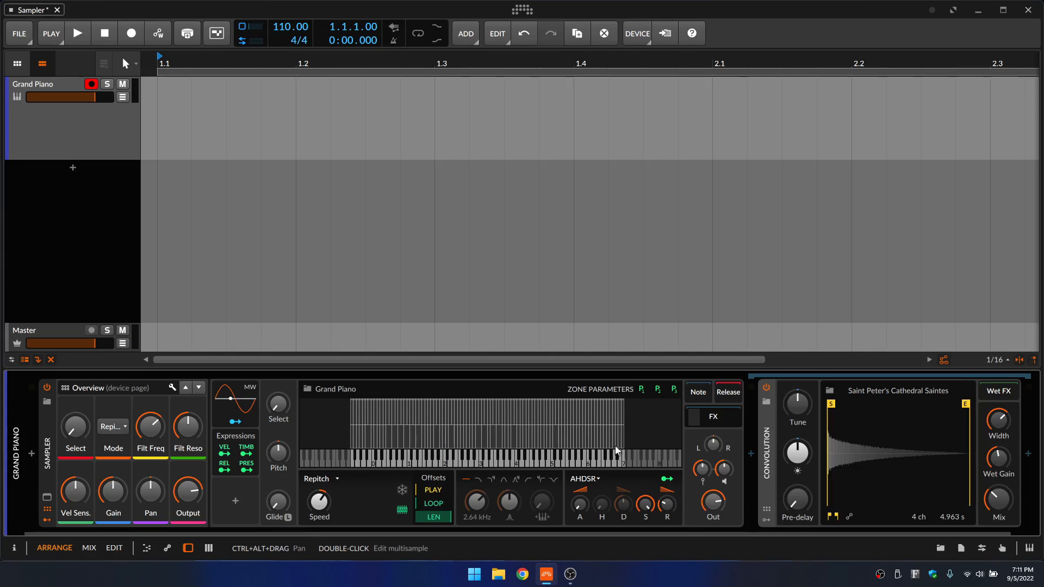
# Audition the Convolution presets Ancient Train Station Tower and Atonal Mover 01, and load Atonal Mover 02
pyautogui.click(767, 403)
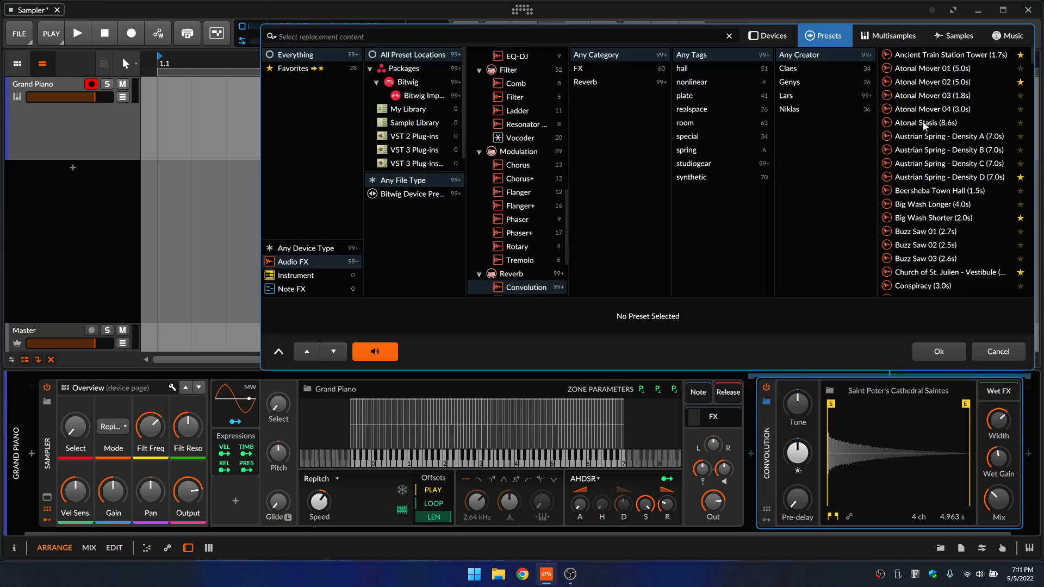
pyautogui.click(925, 55)
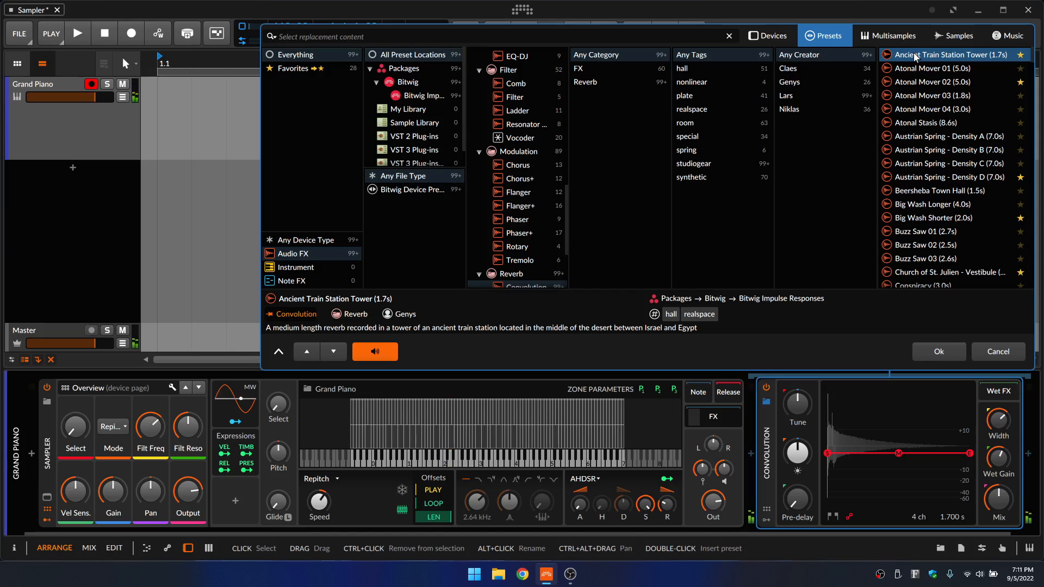
pyautogui.press('Down')
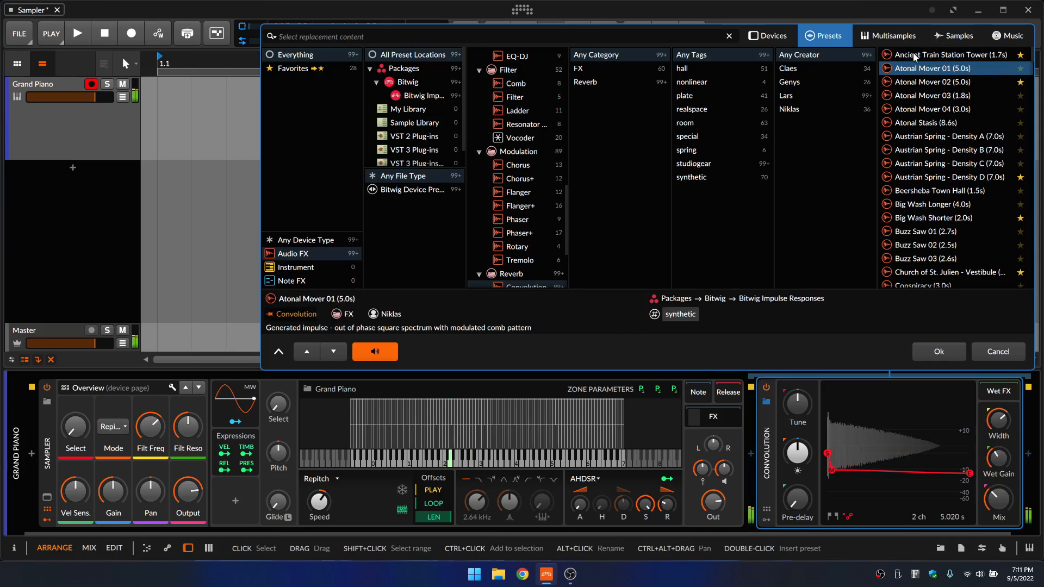
pyautogui.press('Down')
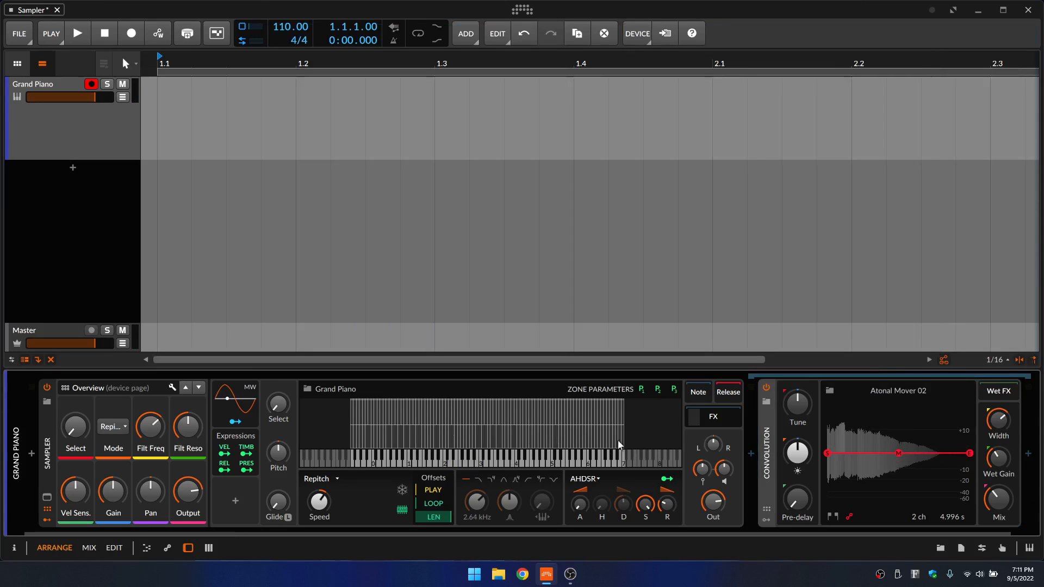
# Hide the FX chain, delete the Grand Piano Sampler, and insert an empty Sampler instrument on the track
pyautogui.click(714, 423)
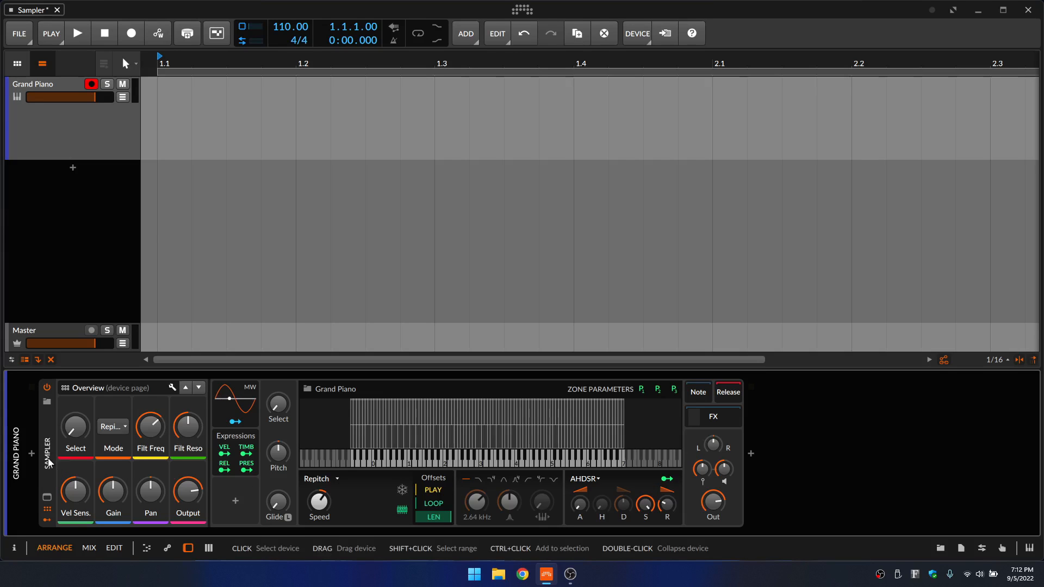
pyautogui.press('Delete')
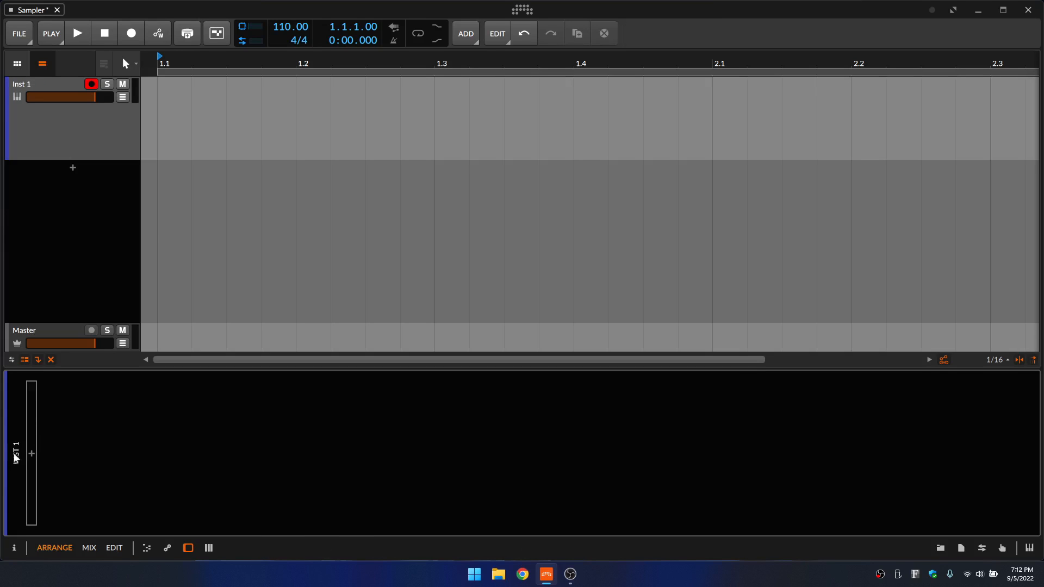
pyautogui.click(28, 454)
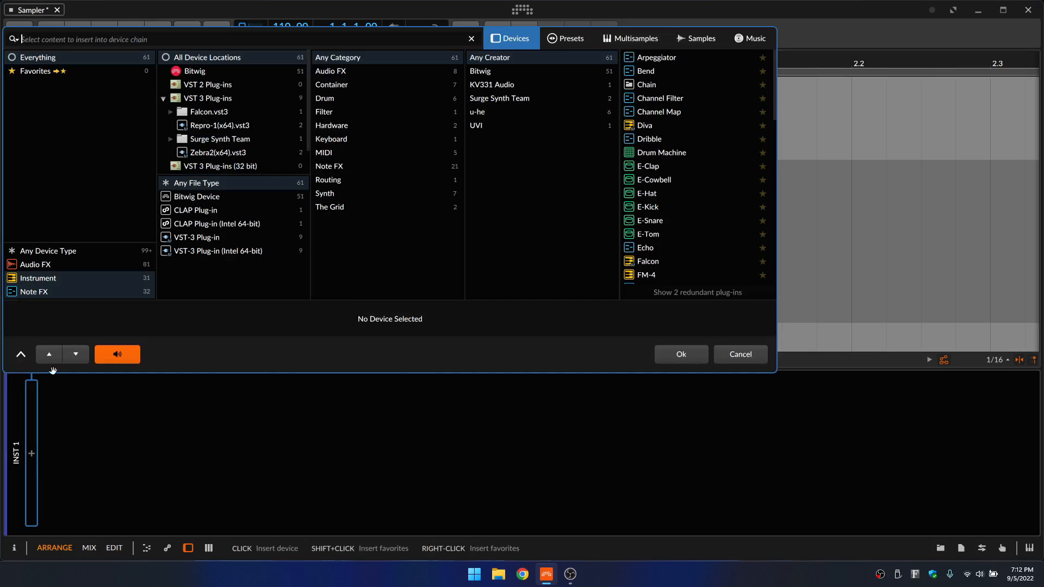
pyautogui.click(44, 280)
pyautogui.click(38, 279)
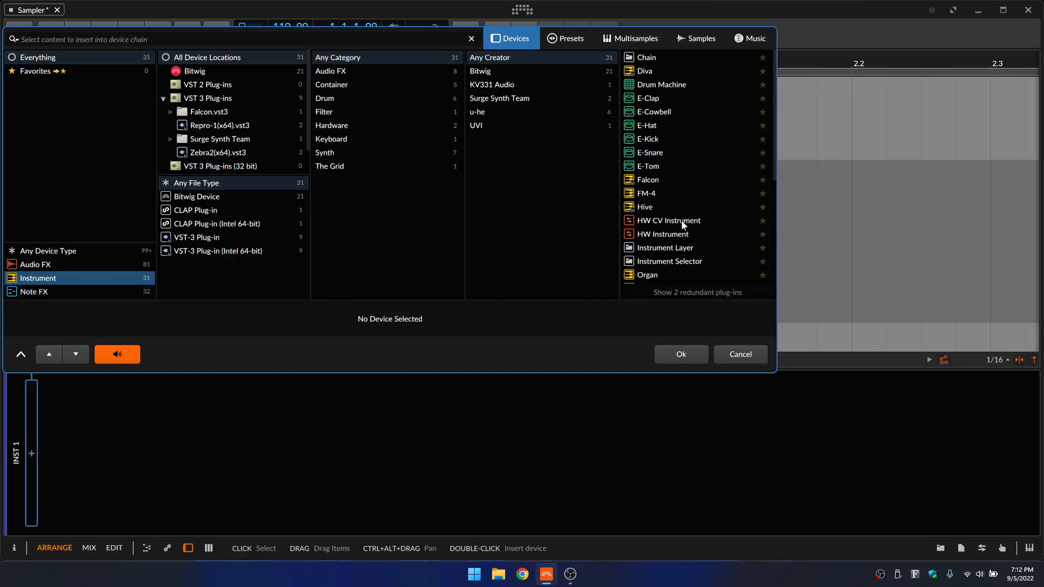
pyautogui.scroll(-5, 683, 229)
pyautogui.doubleClick(650, 182)
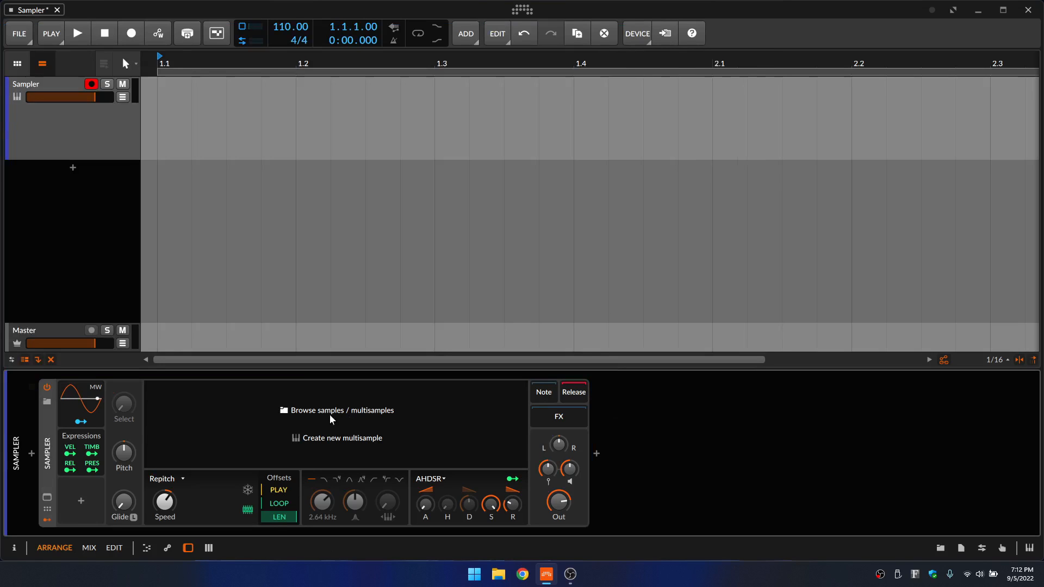
# Browse samples for the empty Sampler and open the Music Radar Real-World Drum Samples folder under Sample Library's Drum Samples
pyautogui.click(314, 412)
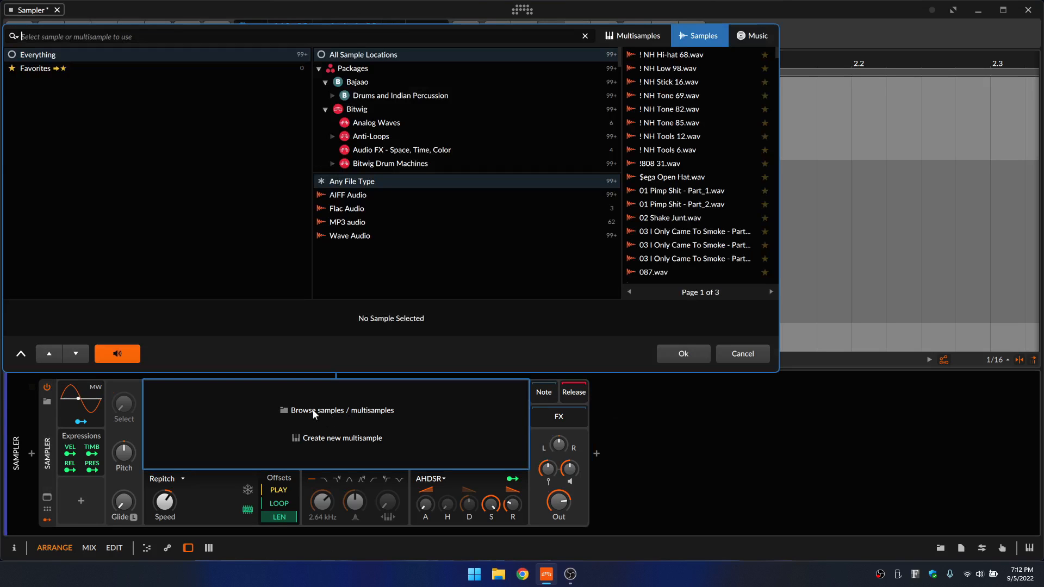
pyautogui.click(319, 69)
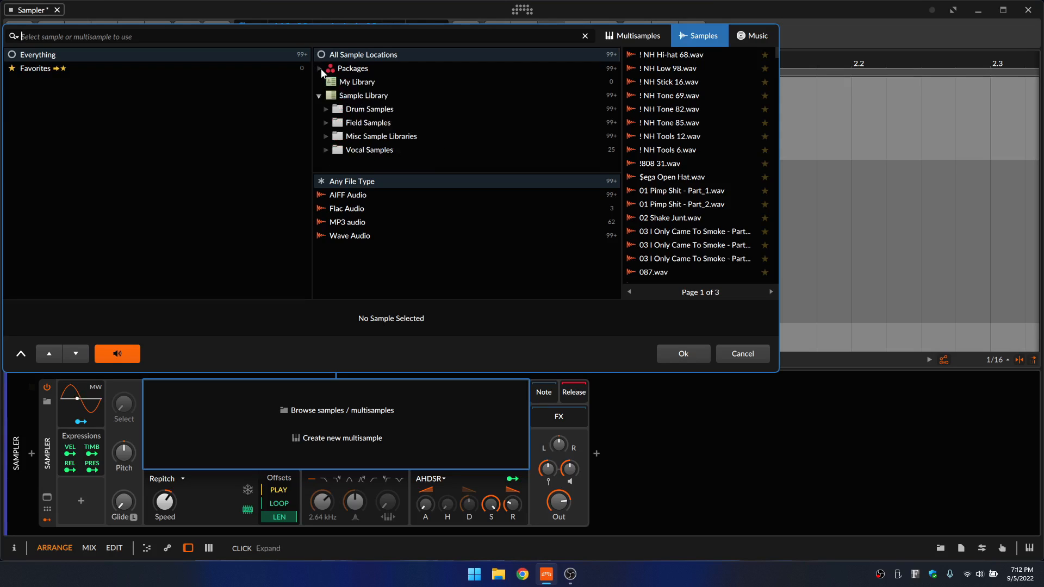
pyautogui.click(359, 98)
pyautogui.click(361, 110)
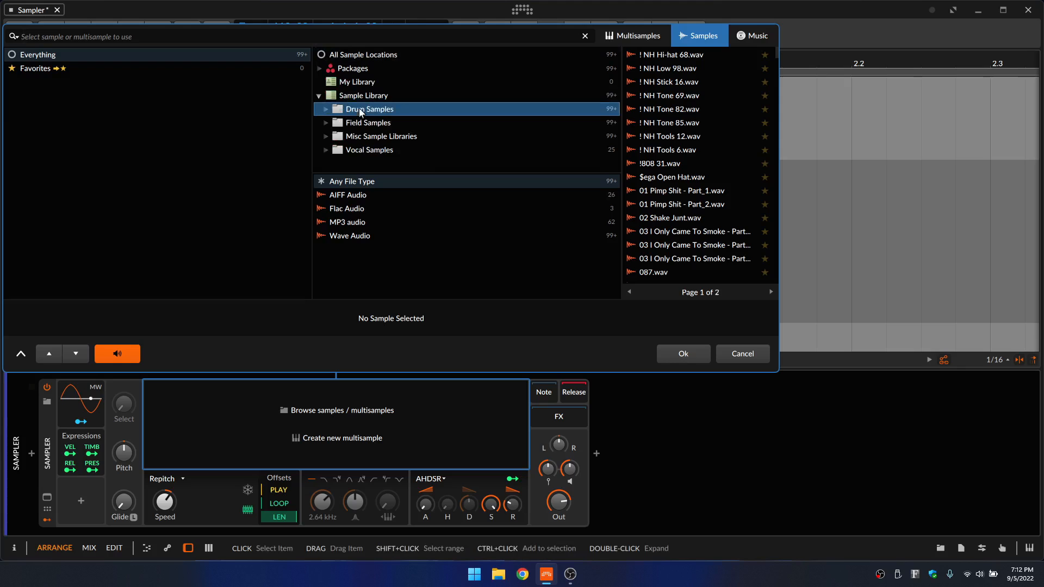
pyautogui.click(327, 109)
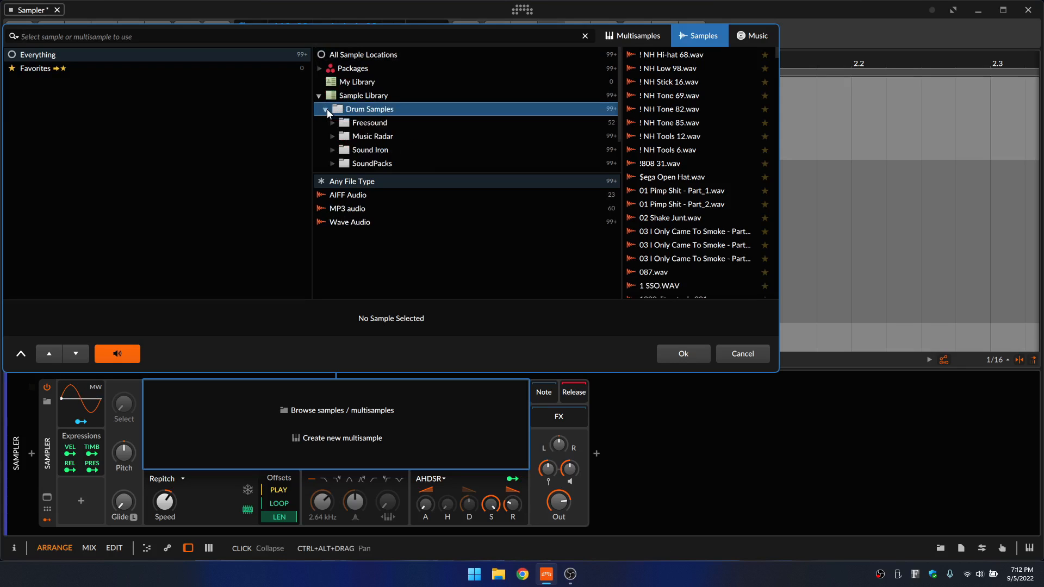
pyautogui.click(382, 137)
pyautogui.click(332, 136)
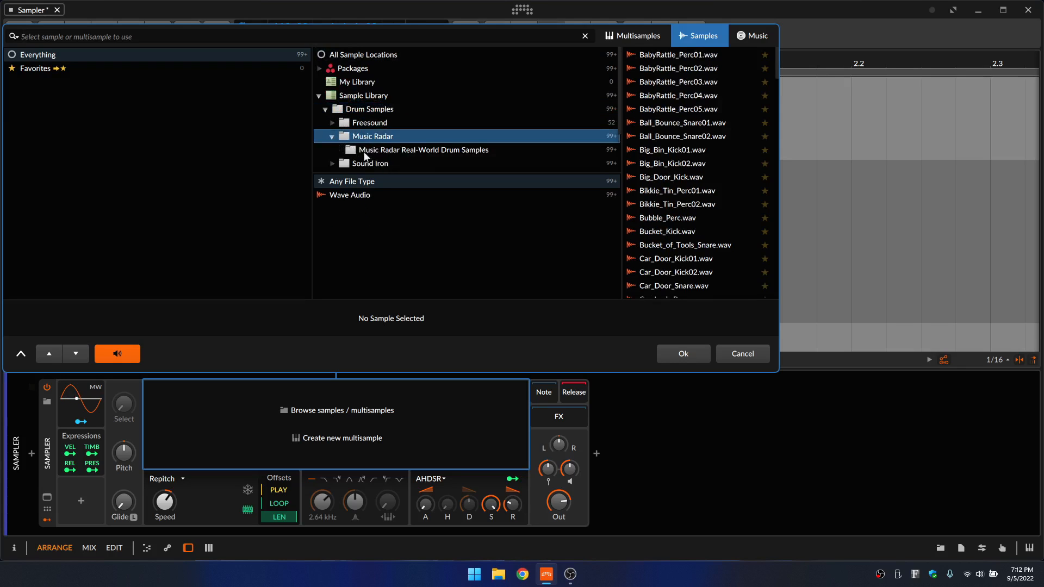
pyautogui.click(426, 152)
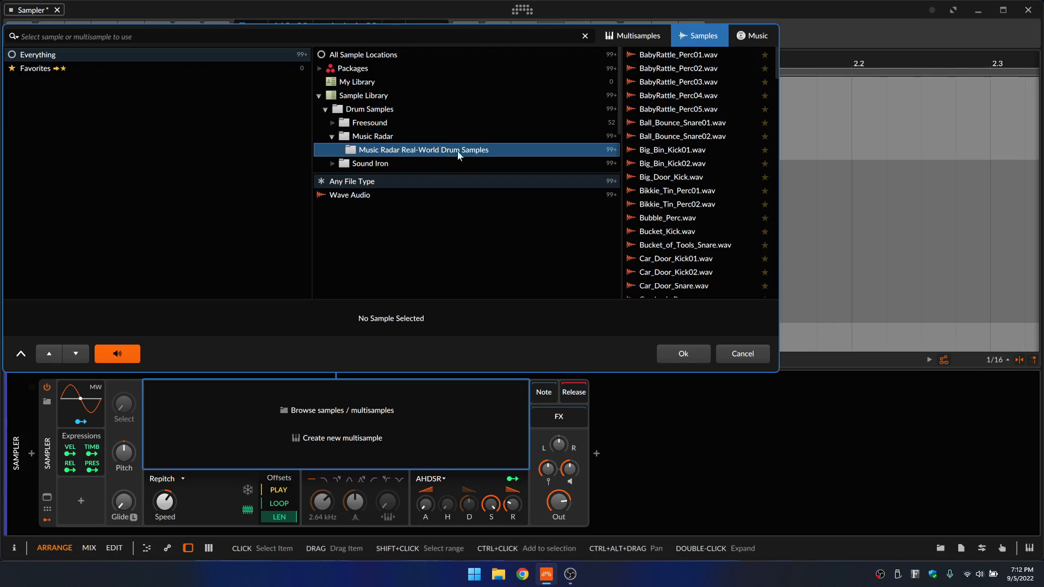
# Audition BabyRattle_Perc03.wav and load BabyRattle_Perc01.wav into the Sampler
pyautogui.click(686, 83)
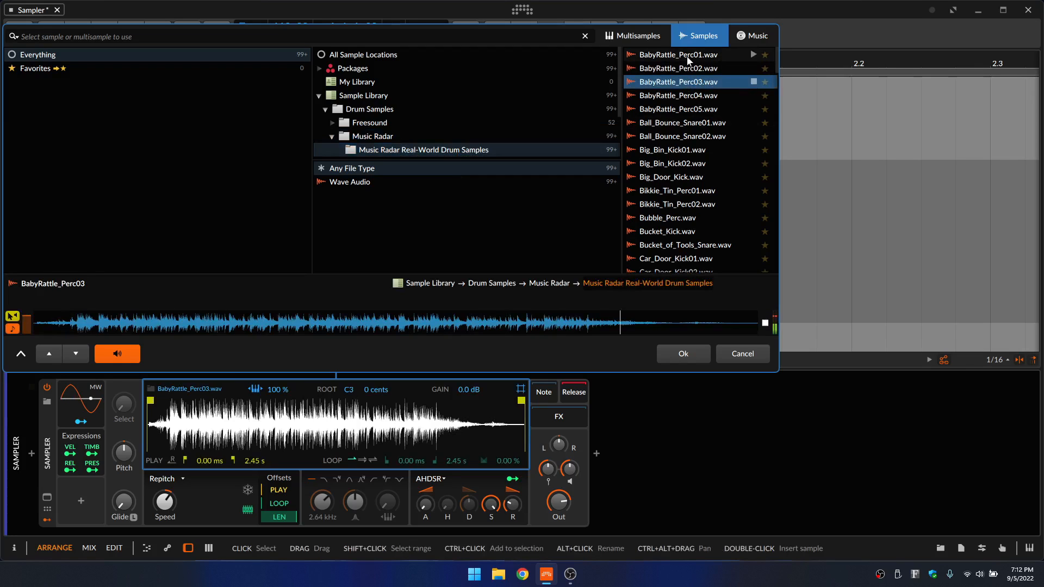
pyautogui.click(687, 56)
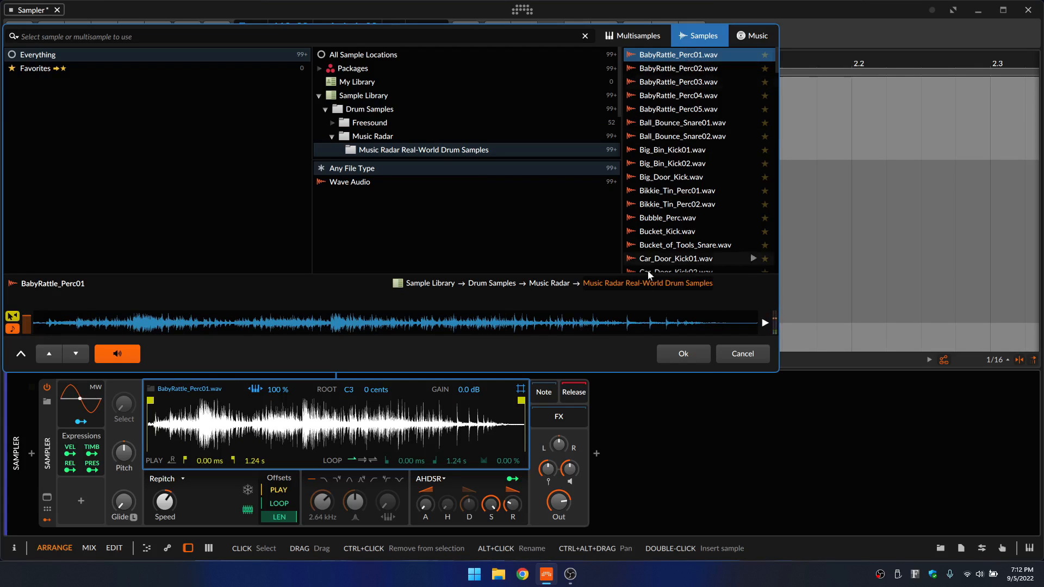
pyautogui.click(684, 355)
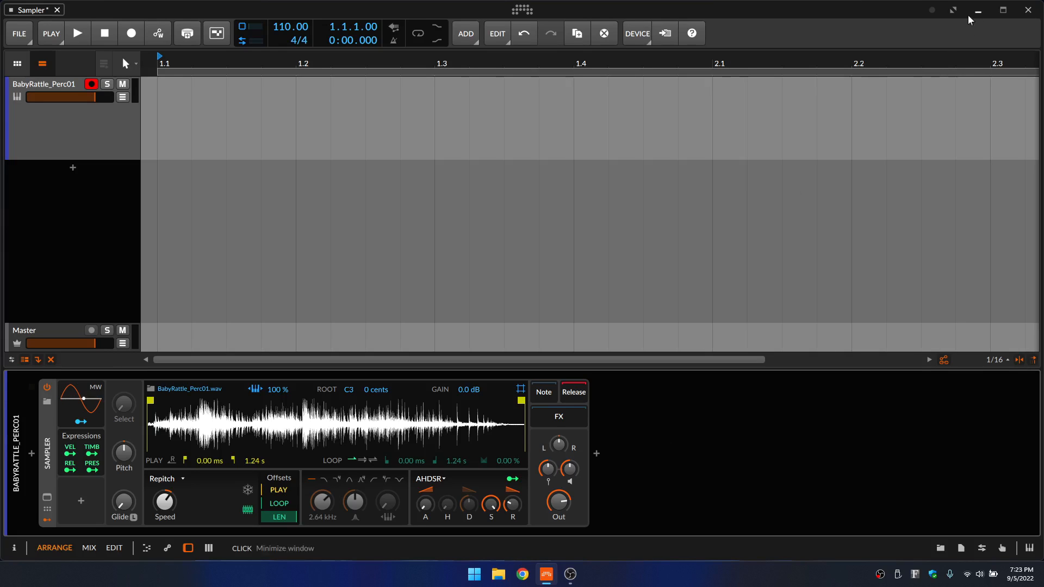
# Show the Sampler's expanded view in full screen and set the sample's play region to about 508 ms through 828 ms
pyautogui.click(954, 10)
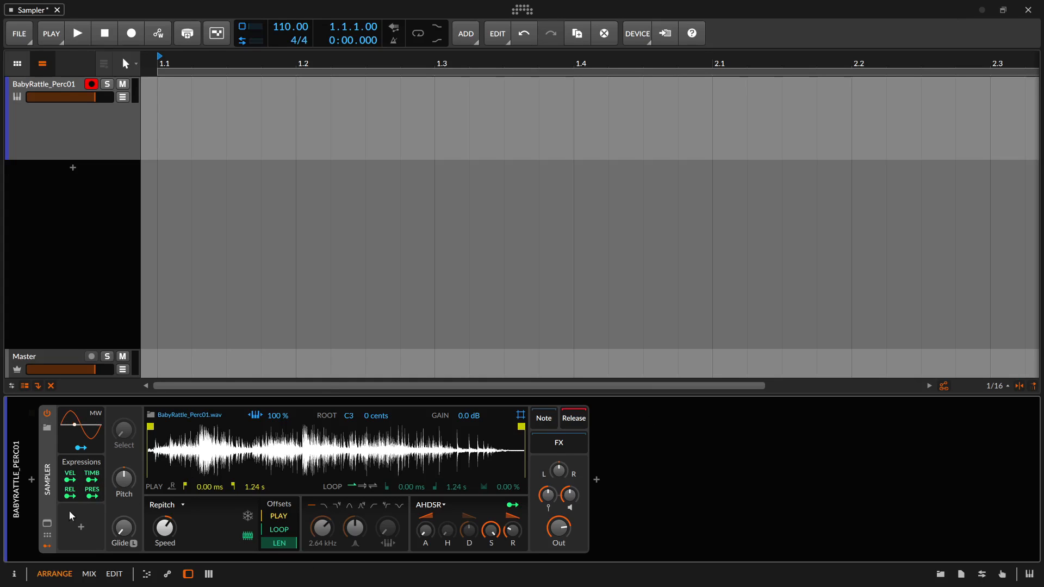
pyautogui.click(47, 525)
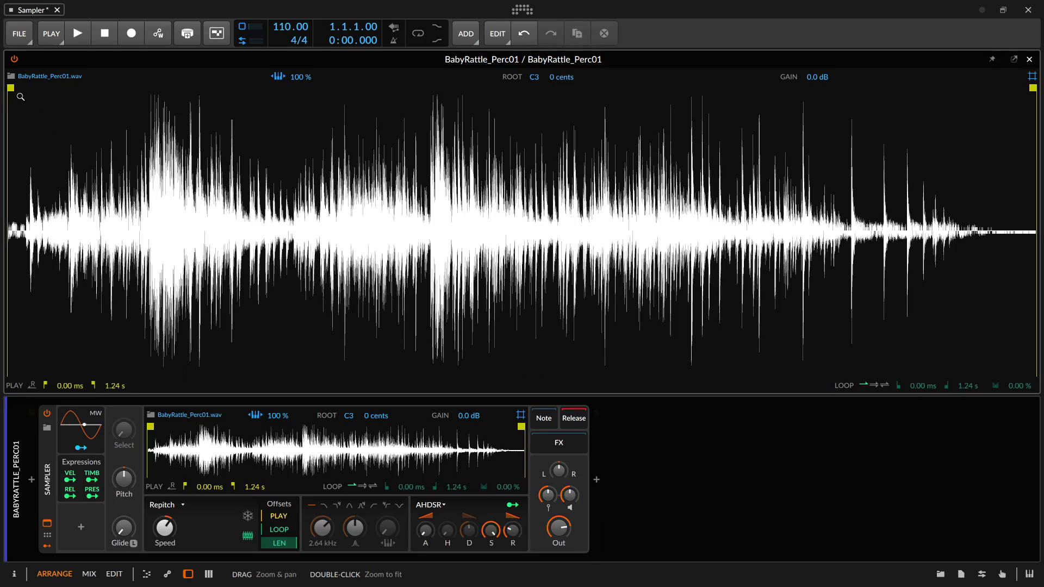
pyautogui.moveTo(8, 101)
pyautogui.mouseDown()
pyautogui.moveTo(161, 101)
pyautogui.moveTo(234, 111)
pyautogui.moveTo(146, 104)
pyautogui.moveTo(431, 133)
pyautogui.mouseUp()
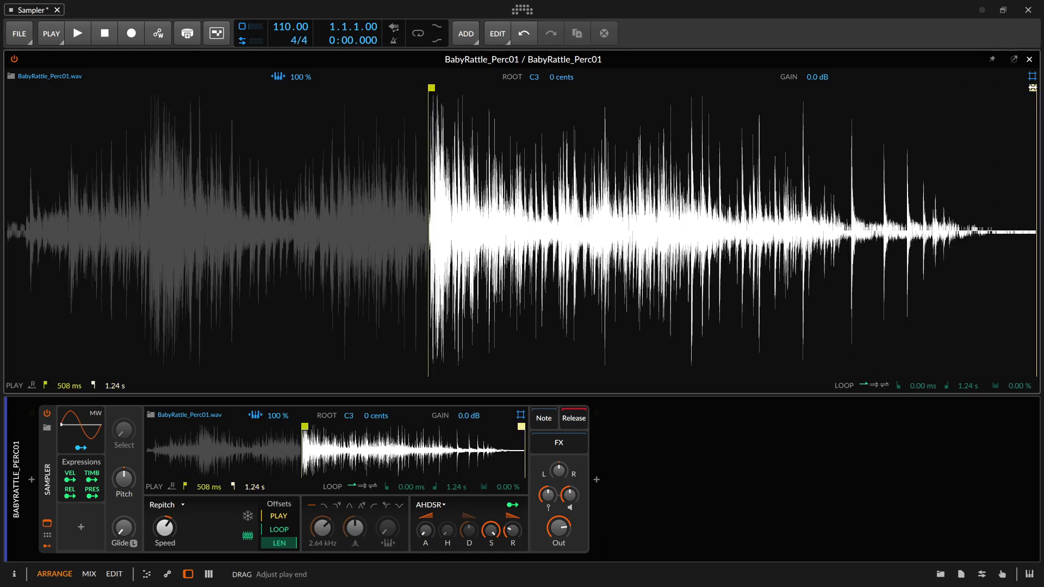
pyautogui.moveTo(1032, 93); pyautogui.dragTo(690, 95)
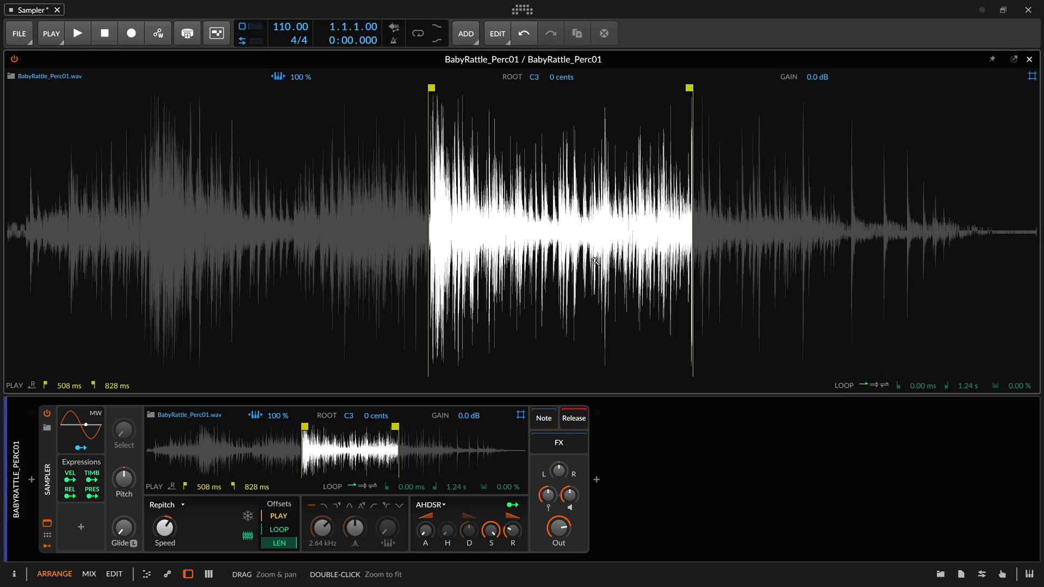
pyautogui.doubleClick(574, 239)
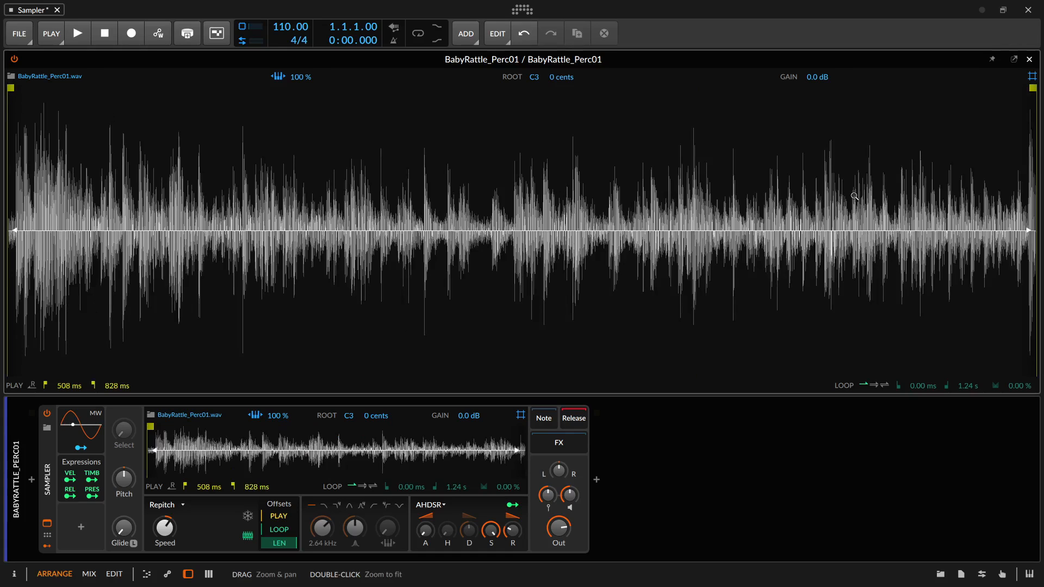
pyautogui.doubleClick(562, 235)
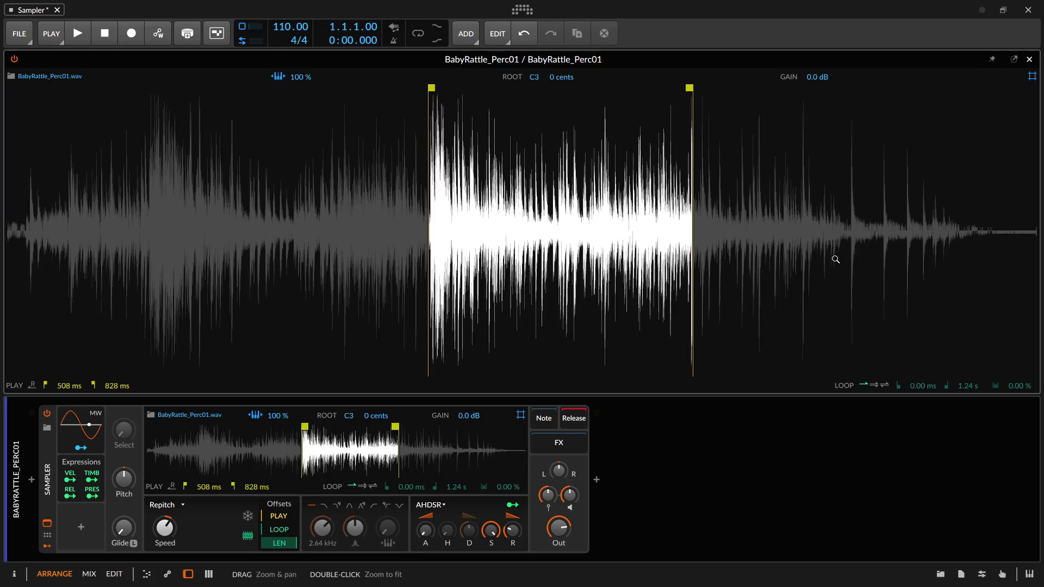
# Set the sample start at the first loud transient, about 173 ms, and the sample end at about 1.06 s
pyautogui.rightClick(152, 226)
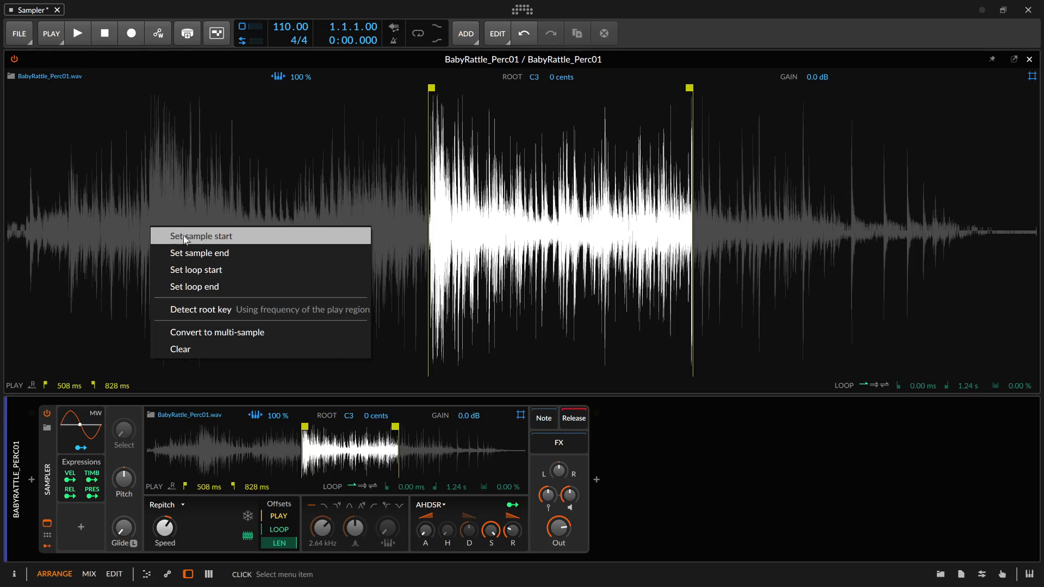
pyautogui.click(206, 240)
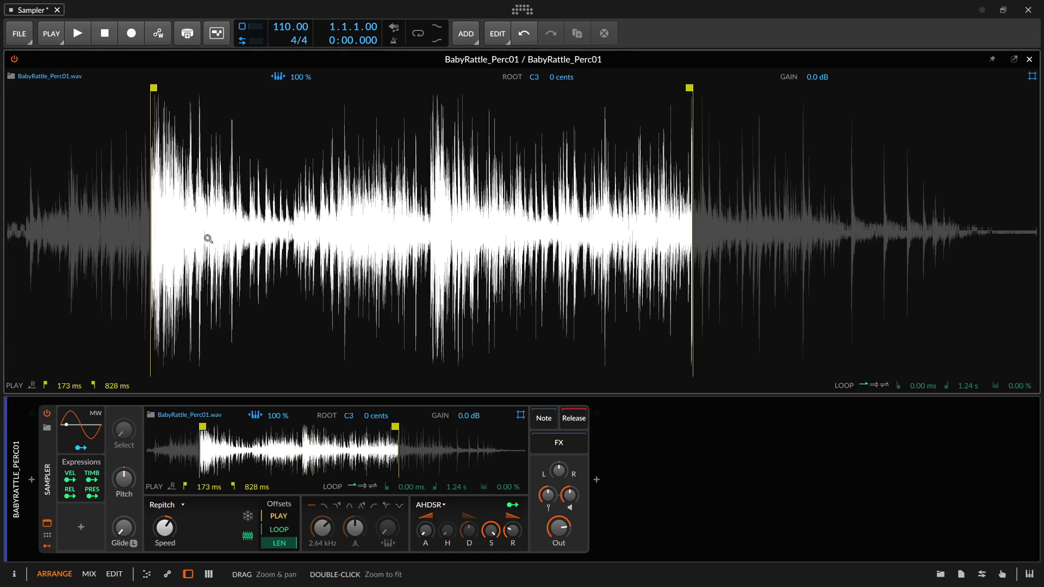
pyautogui.rightClick(889, 228)
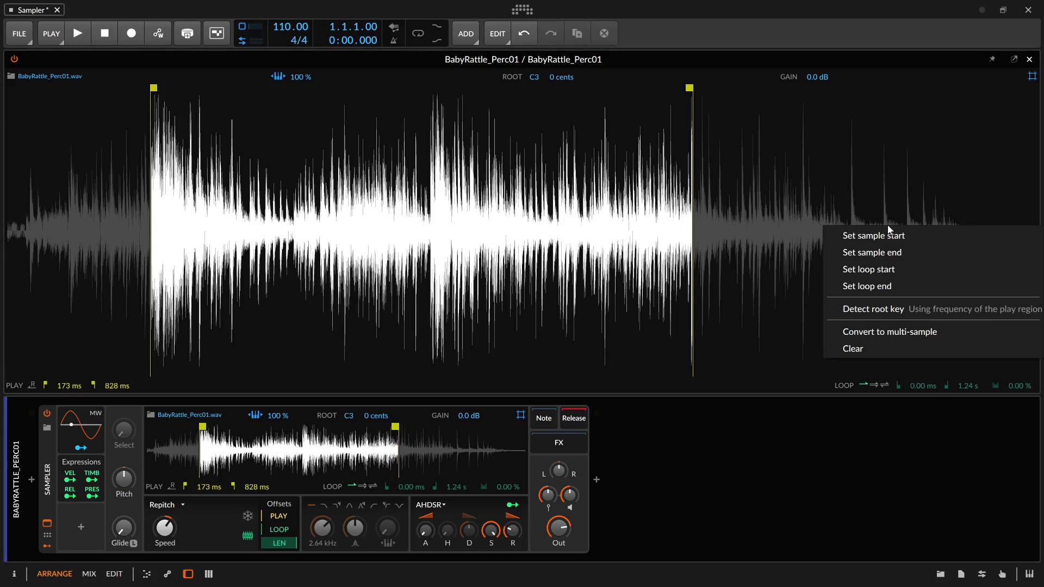
pyautogui.click(890, 253)
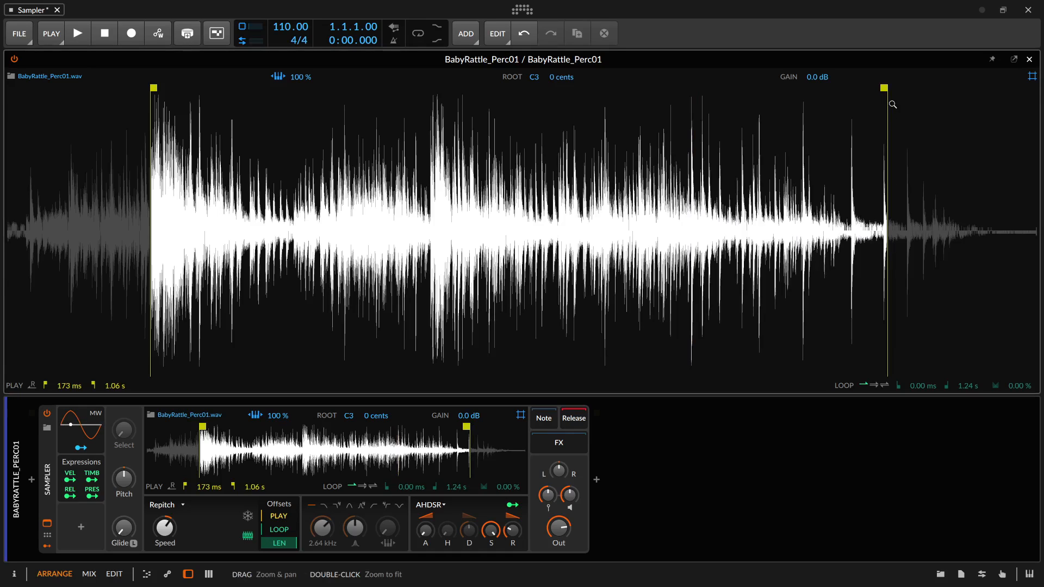
# Extend the play region back across the whole sample, with the start at about 0.25 ms and the end at 1.24 s
pyautogui.rightClick(516, 220)
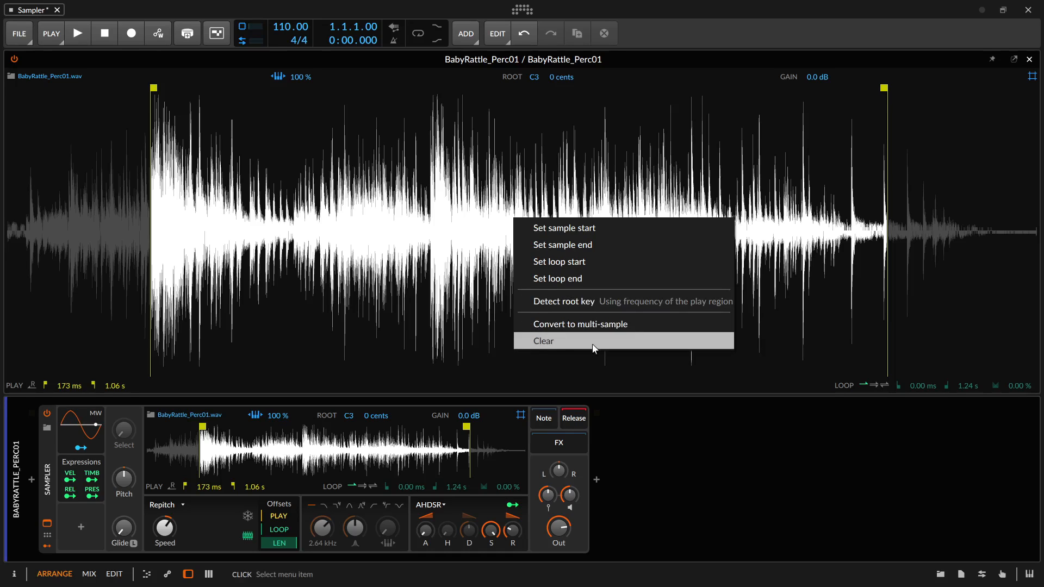
pyautogui.click(431, 244)
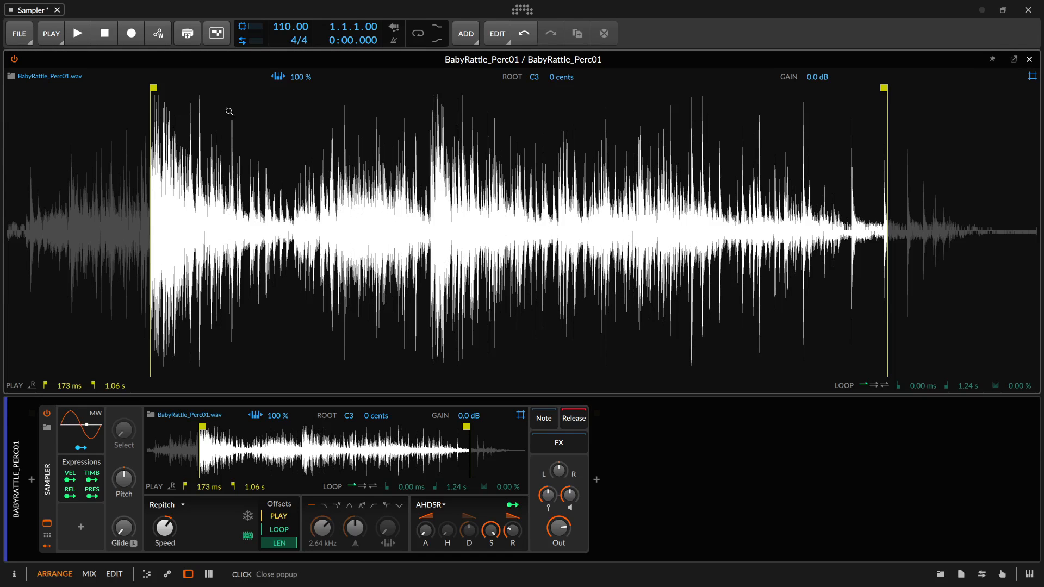
pyautogui.moveTo(153, 94); pyautogui.dragTo(8, 93)
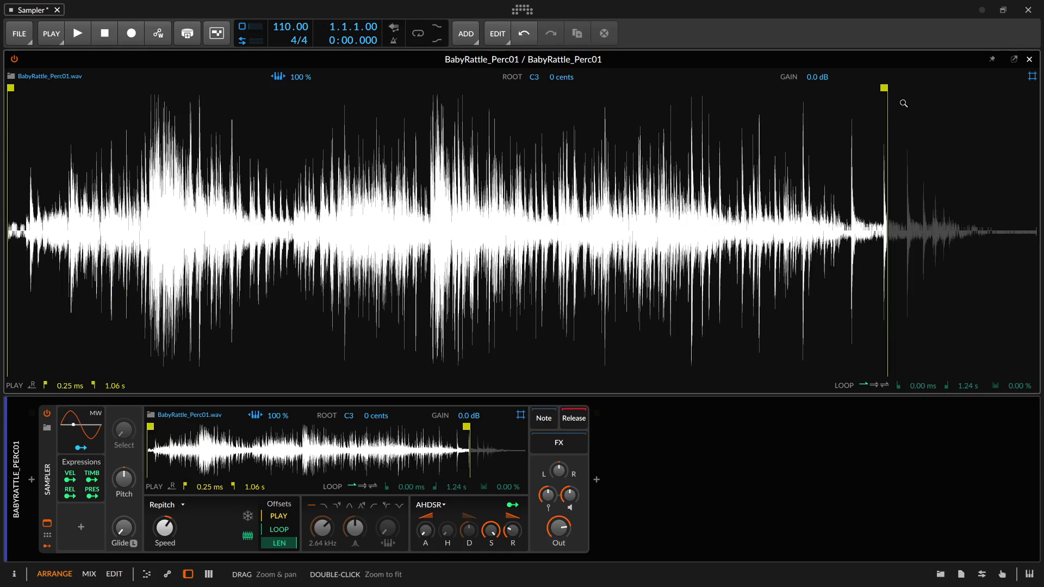
pyautogui.moveTo(884, 87); pyautogui.dragTo(1032, 87)
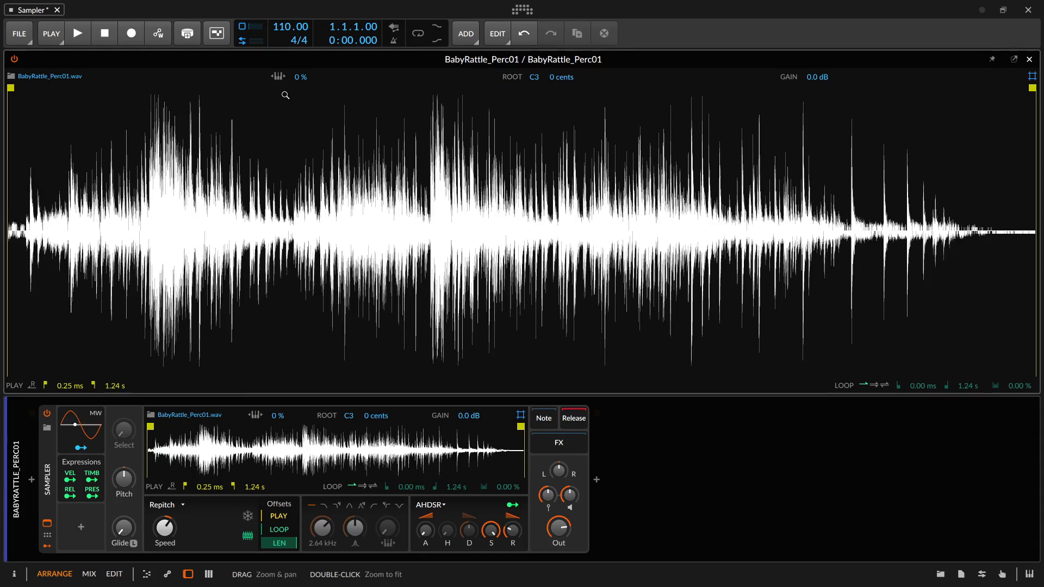
# Set the sample's keytracking to 100 %, try a lower root note and set the root back to C3
pyautogui.click(278, 76)
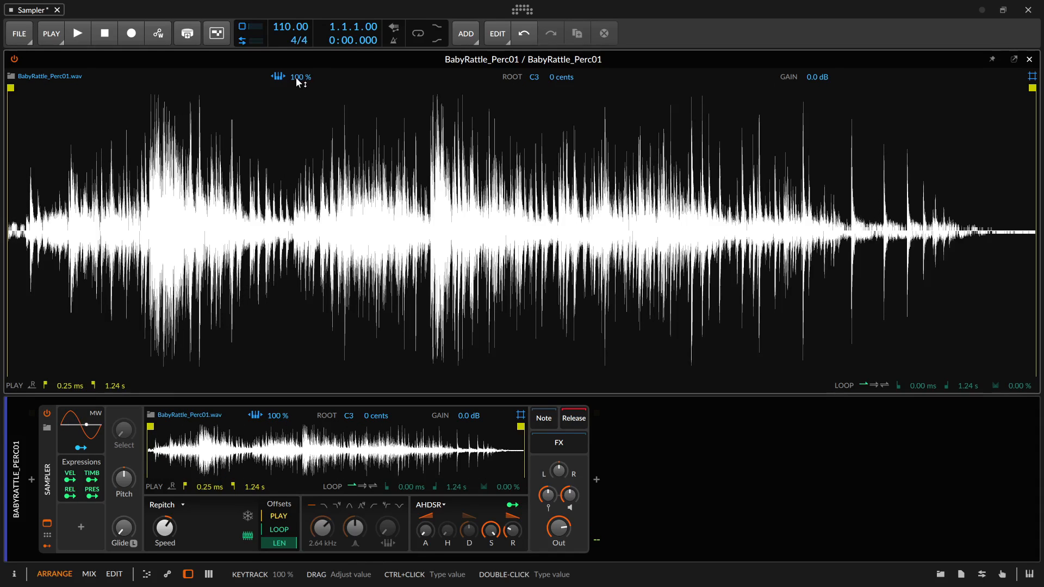
pyautogui.moveTo(299, 80)
pyautogui.mouseDown()
pyautogui.moveTo(299, 117)
pyautogui.moveTo(300, 83)
pyautogui.mouseUp()
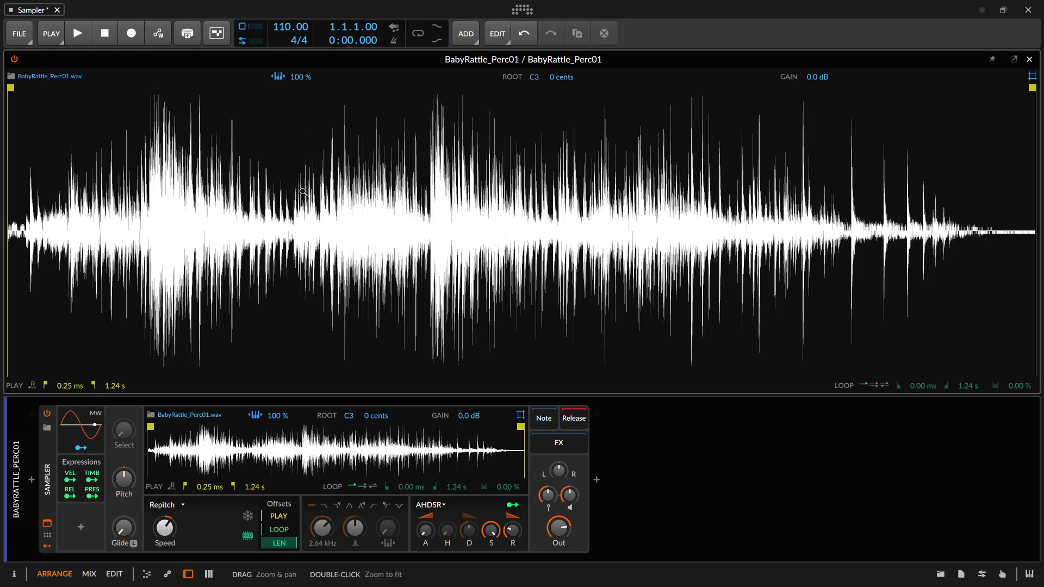
pyautogui.moveTo(534, 80); pyautogui.dragTo(534, 89)
pyautogui.doubleClick(535, 80)
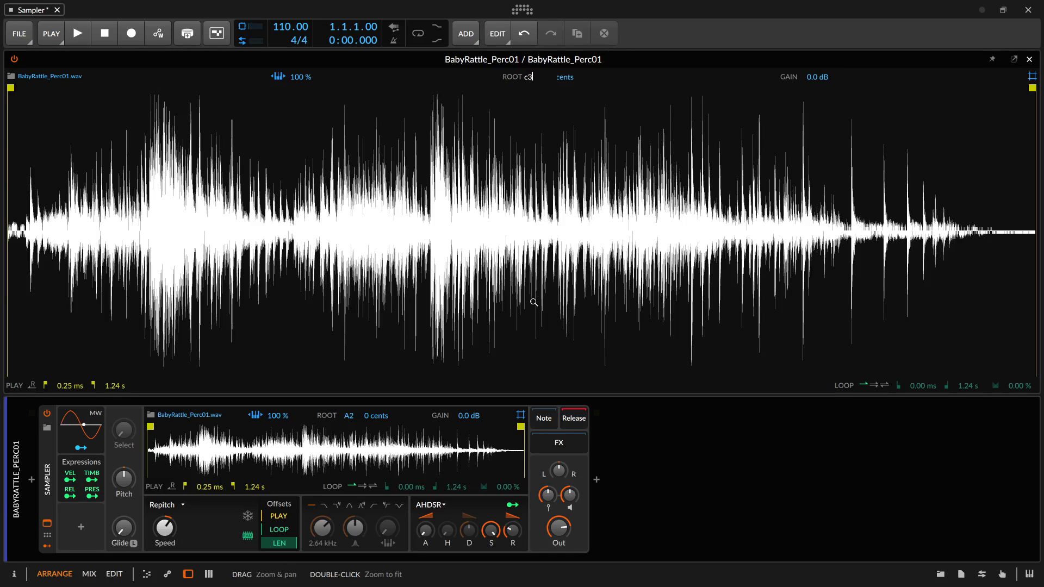
pyautogui.press('Return')
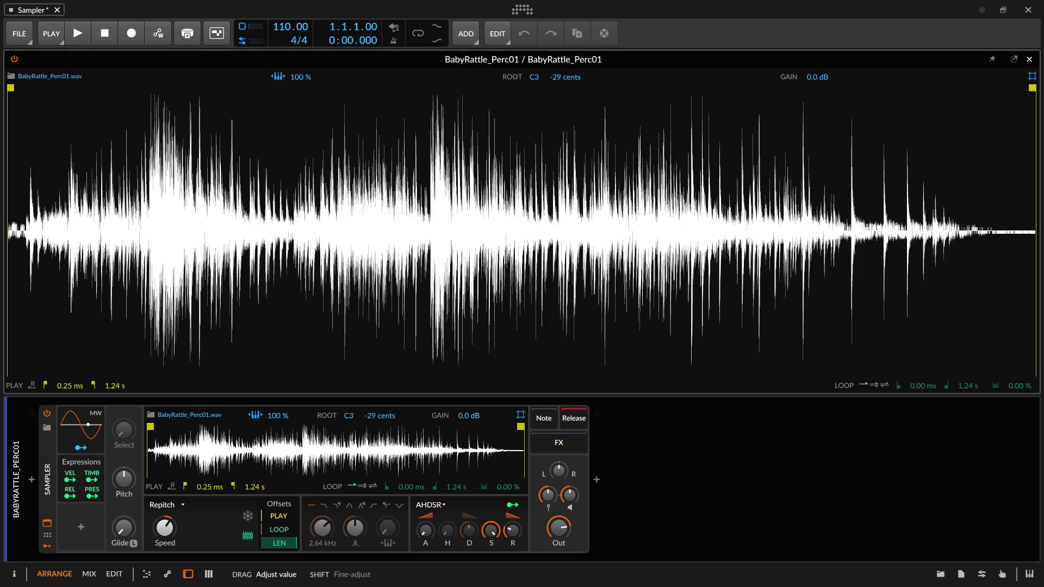
# Try a root fine-tuning of about -27 cents and set it back to 0 cents
pyautogui.moveTo(564, 77); pyautogui.dragTo(563, 75)
pyautogui.doubleClick(562, 75)
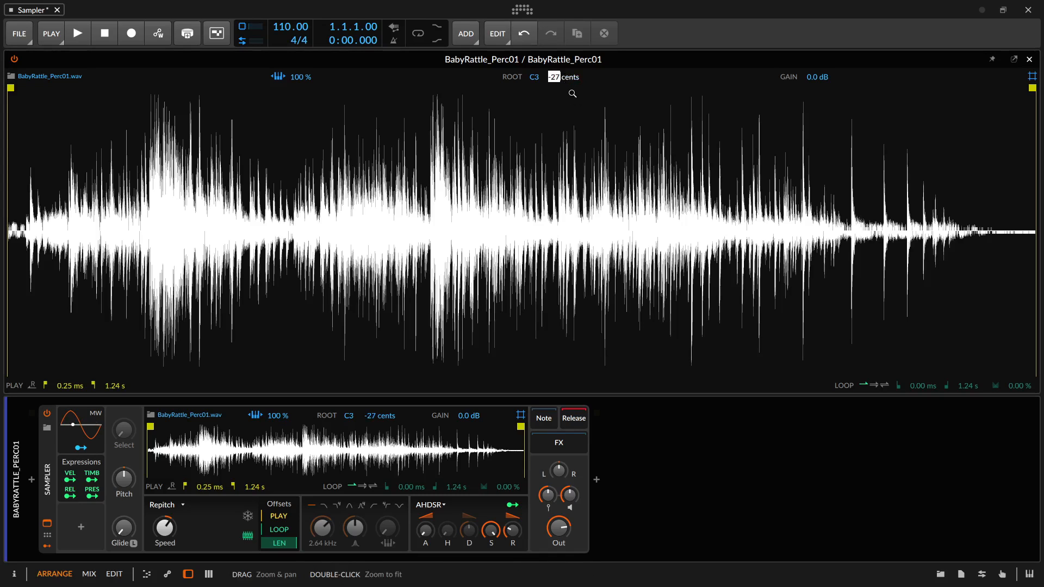
pyautogui.write('0')
pyautogui.press('Return')
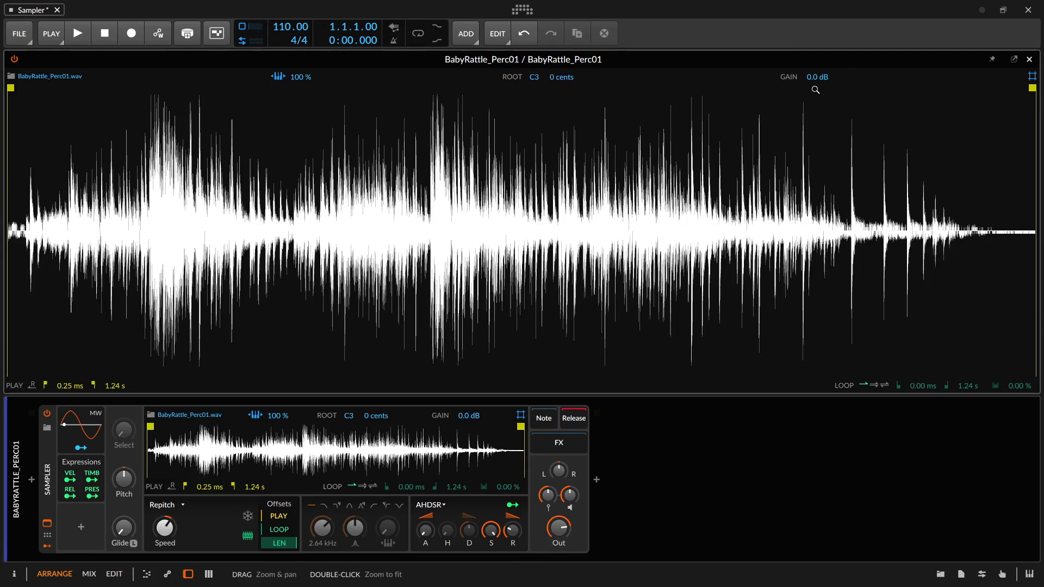
# Try boosting the sample gain to +12 dB and reset it to 0 dB
pyautogui.moveTo(818, 77)
pyautogui.mouseDown()
pyautogui.moveTo(818, 122)
pyautogui.moveTo(814, 82)
pyautogui.mouseUp()
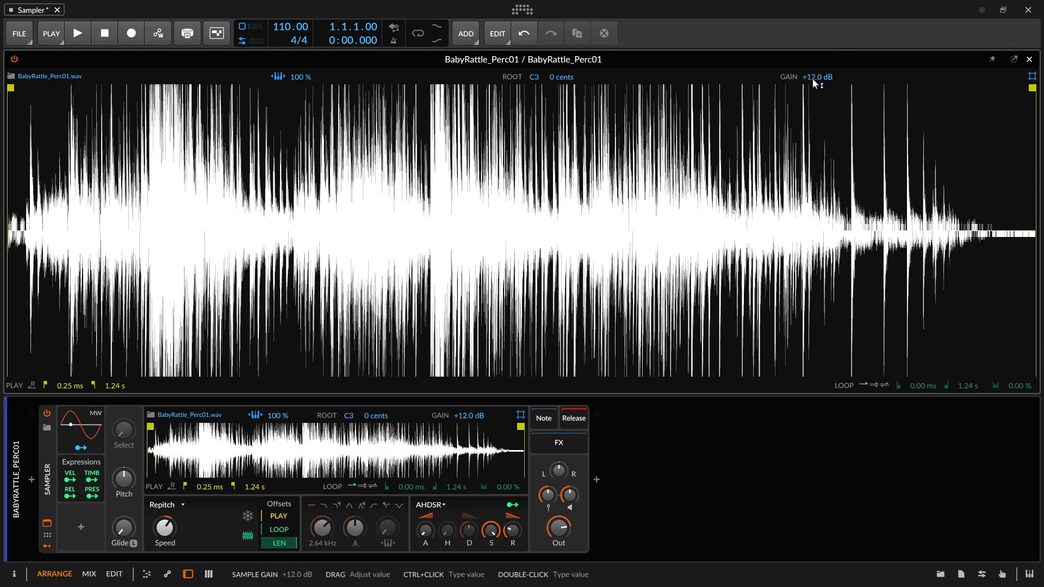
pyautogui.doubleClick(815, 78)
pyautogui.write('0')
pyautogui.press('Return')
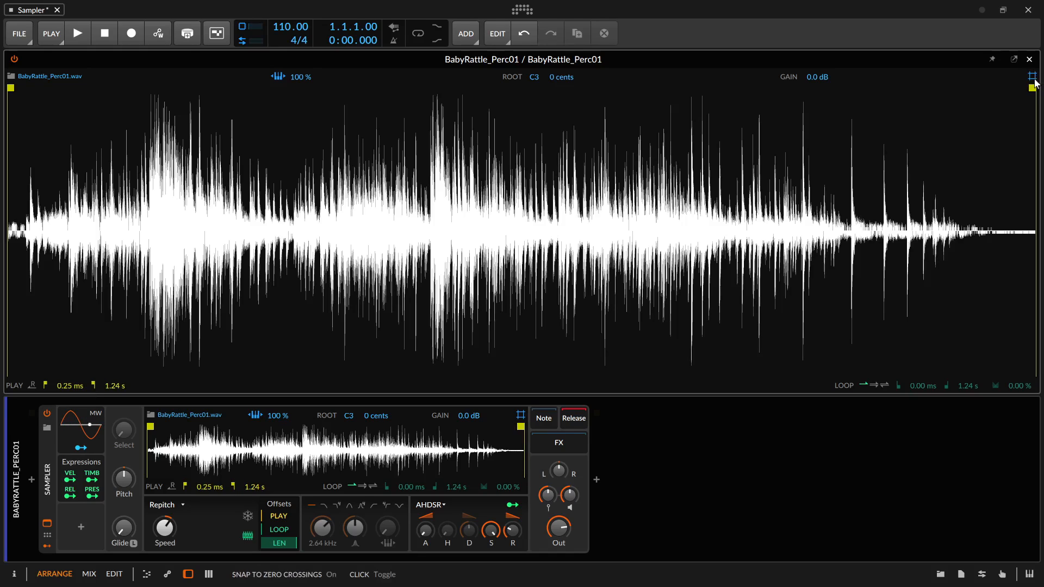
# Shorten the play end to about 695 ms and try moving it with zero-crossing snapping off and on, to about 698 ms
pyautogui.moveTo(1032, 88)
pyautogui.mouseDown()
pyautogui.moveTo(925, 101)
pyautogui.moveTo(662, 77)
pyautogui.moveTo(579, 107)
pyautogui.mouseUp()
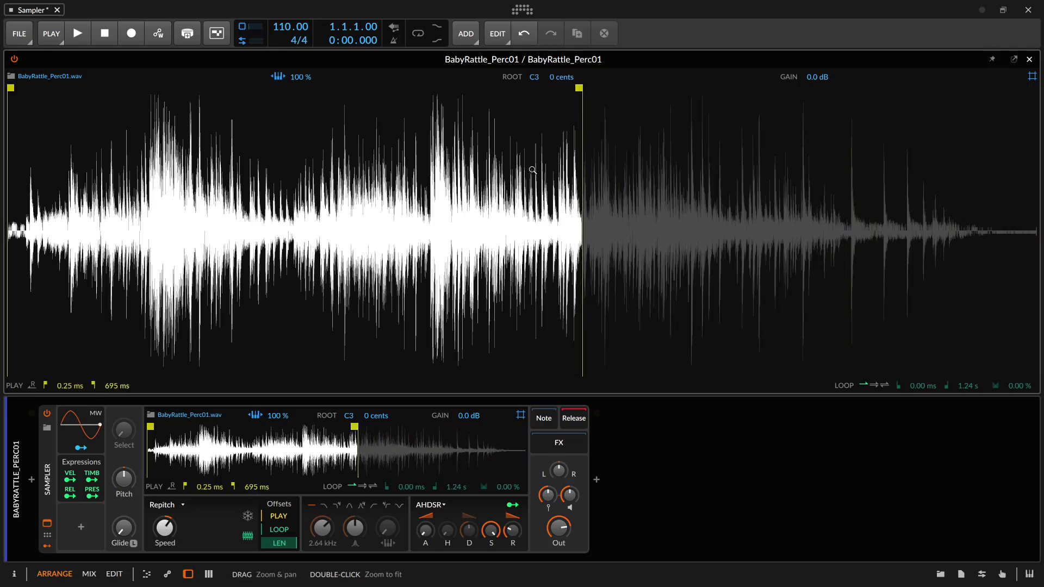
pyautogui.moveTo(531, 147); pyautogui.dragTo(1, 259)
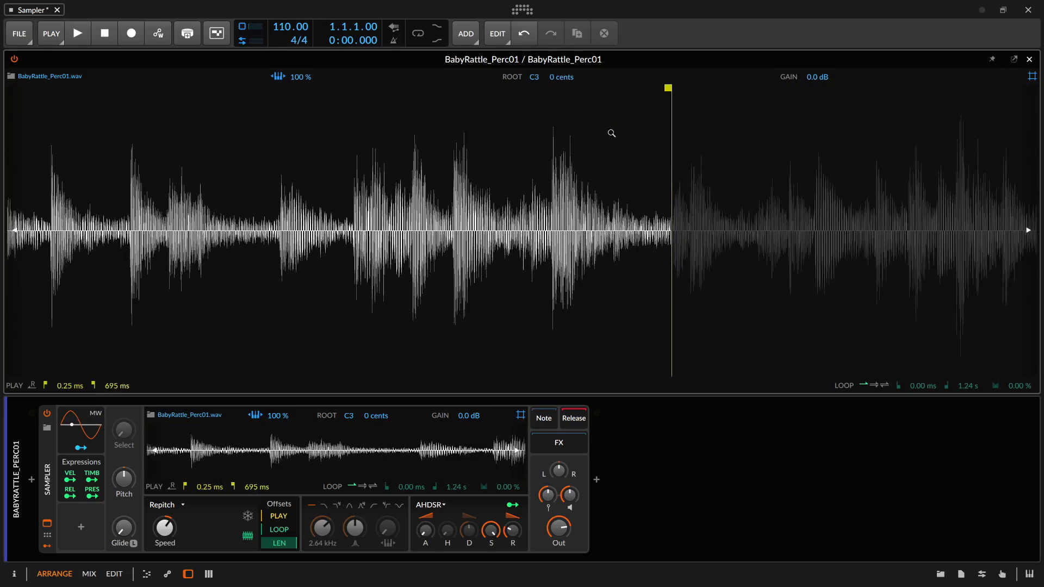
pyautogui.moveTo(705, 141)
pyautogui.mouseDown()
pyautogui.moveTo(678, 304)
pyautogui.moveTo(691, 341)
pyautogui.mouseUp()
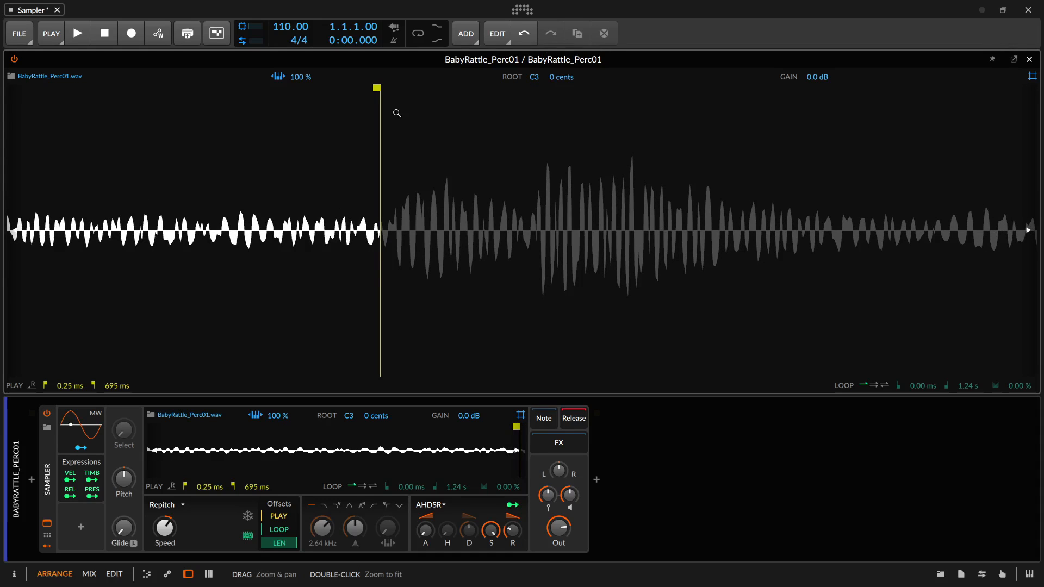
pyautogui.moveTo(381, 95); pyautogui.dragTo(515, 111)
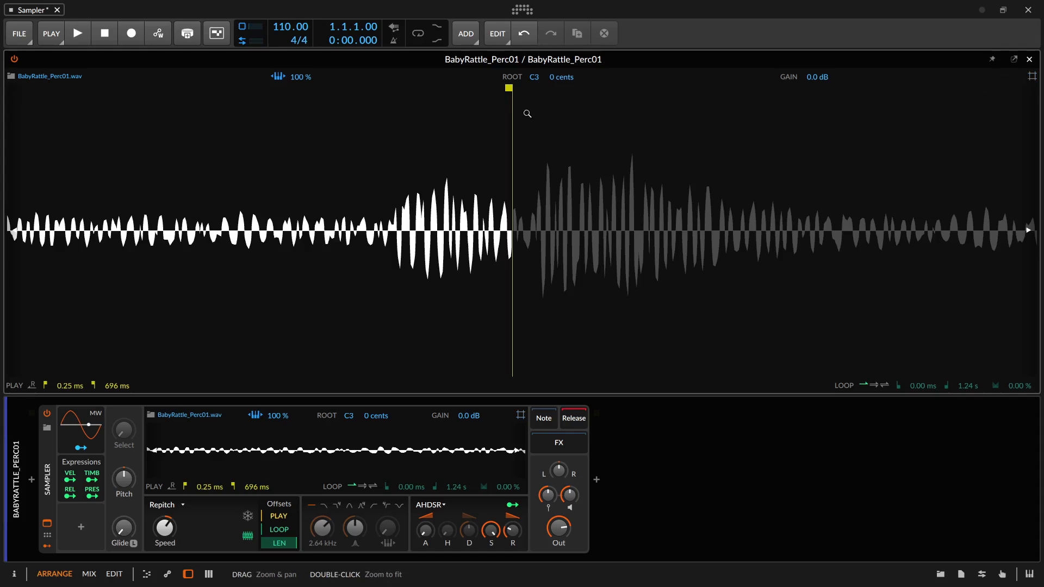
pyautogui.moveTo(510, 95)
pyautogui.mouseDown()
pyautogui.moveTo(522, 95)
pyautogui.moveTo(472, 97)
pyautogui.moveTo(534, 98)
pyautogui.moveTo(482, 101)
pyautogui.moveTo(505, 107)
pyautogui.moveTo(546, 93)
pyautogui.moveTo(684, 97)
pyautogui.mouseUp()
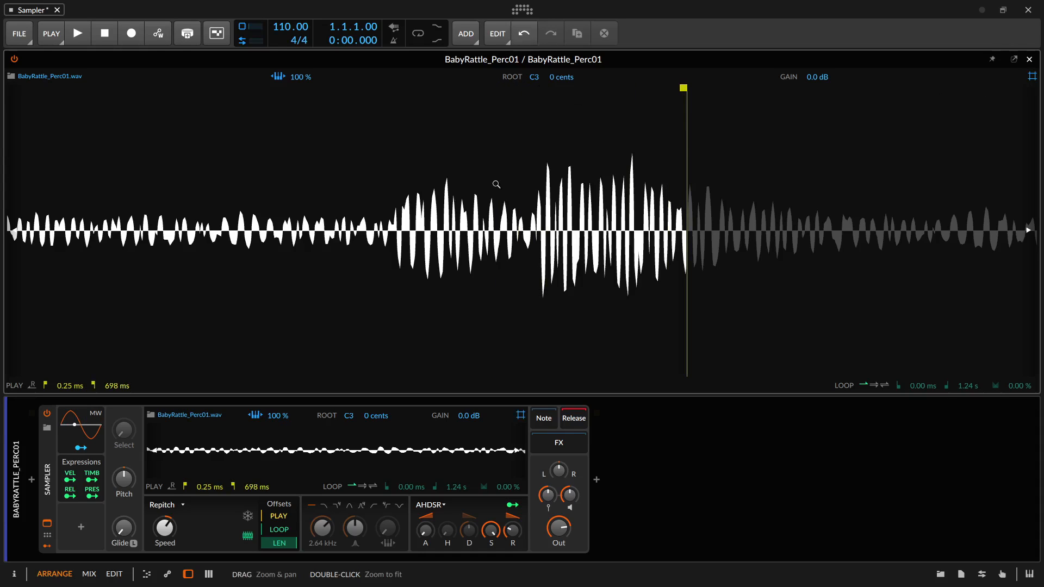
# Extend the play end back to the end of the sample at 1.24 s and set the play start to 0 ms
pyautogui.doubleClick(451, 205)
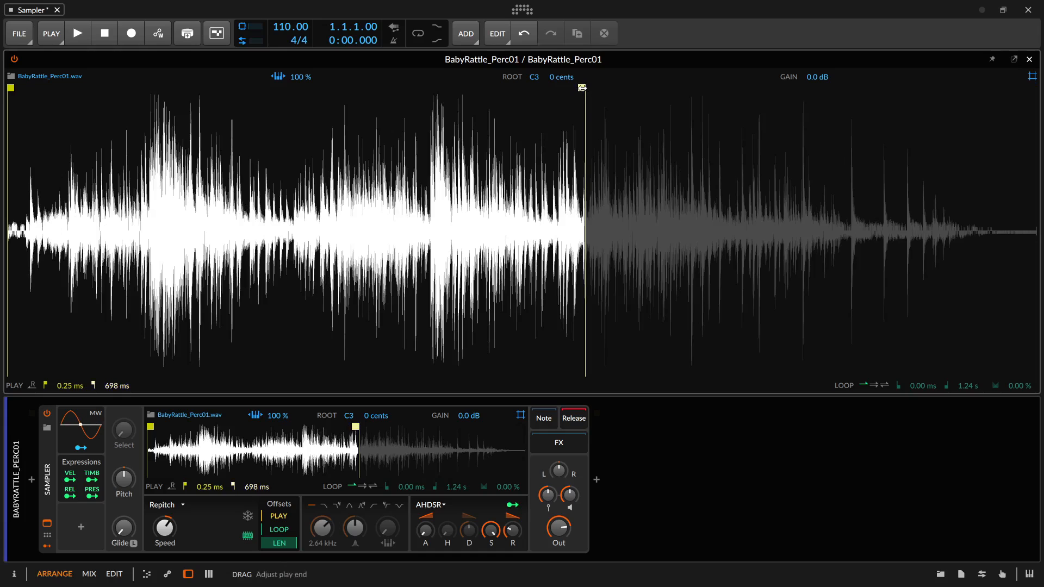
pyautogui.moveTo(582, 89); pyautogui.dragTo(1036, 96)
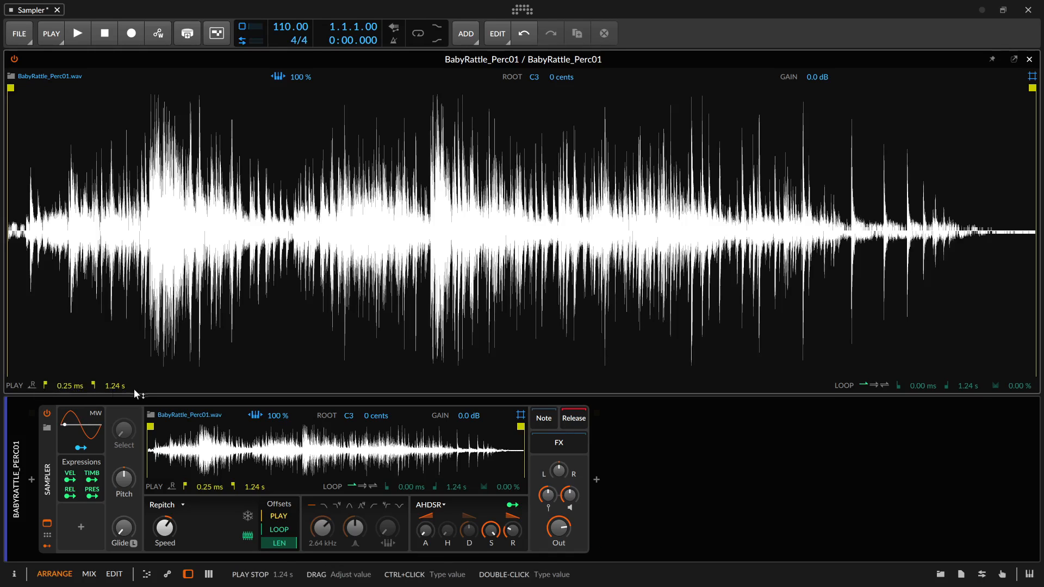
pyautogui.moveTo(69, 388)
pyautogui.mouseDown()
pyautogui.moveTo(68, 348)
pyautogui.moveTo(69, 384)
pyautogui.mouseUp()
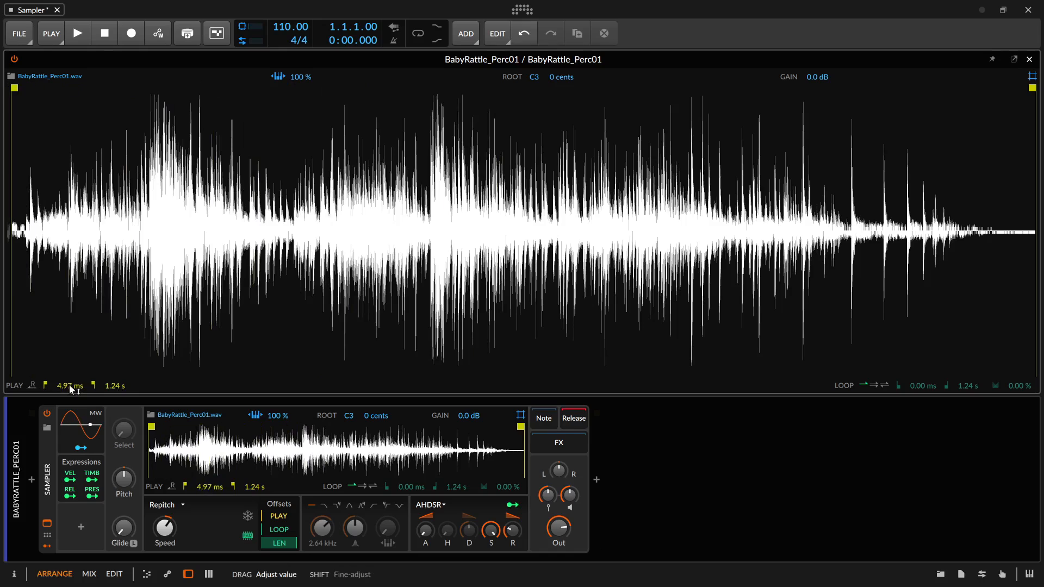
pyautogui.doubleClick(67, 383)
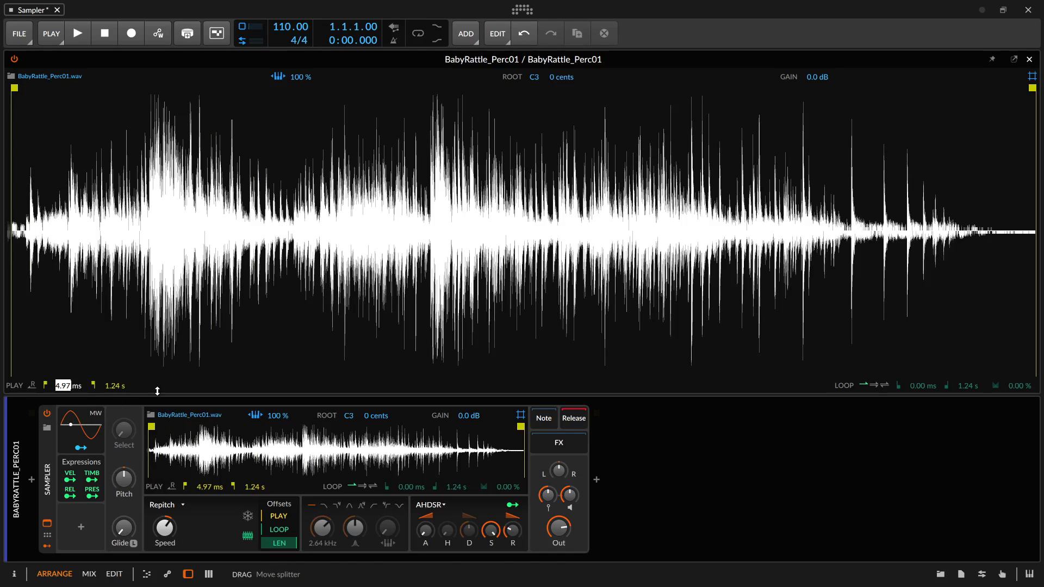
pyautogui.write('0')
pyautogui.press('Return')
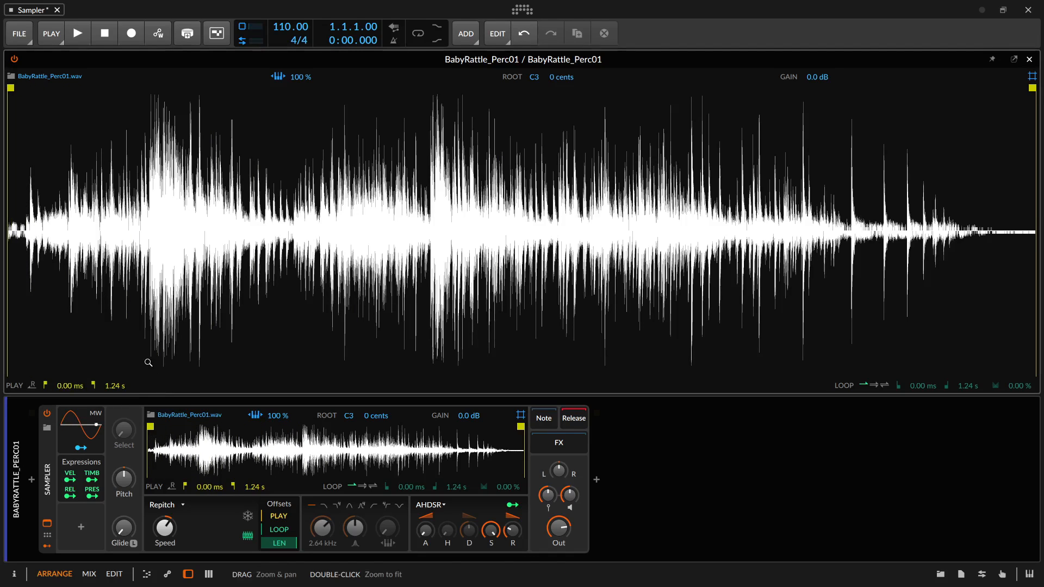
pyautogui.moveTo(117, 387)
pyautogui.mouseDown()
pyautogui.moveTo(117, 432)
pyautogui.moveTo(117, 383)
pyautogui.mouseUp()
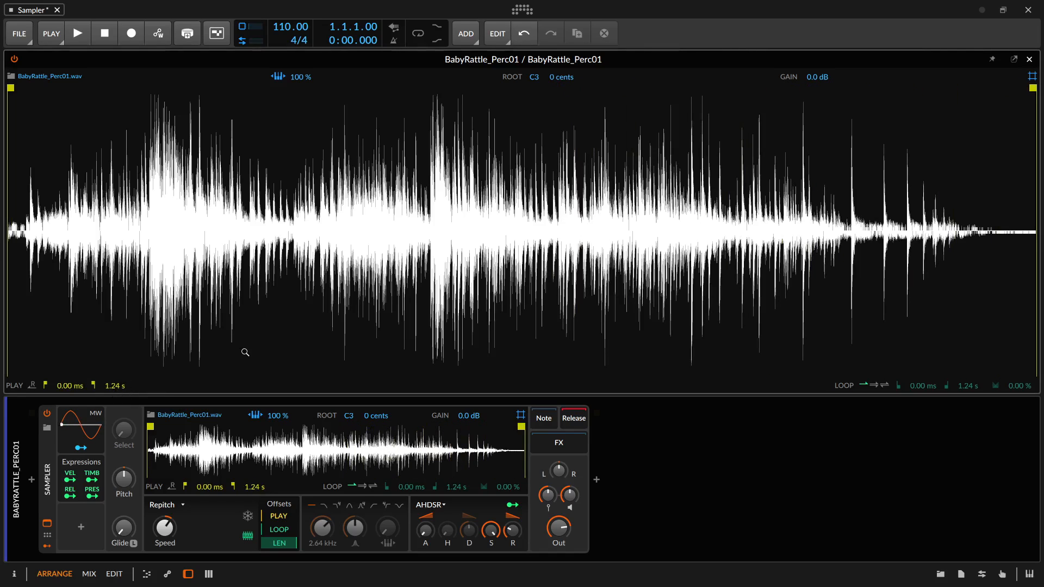
# Enable forward looping from about 342 ms to 510 ms and raise the amplitude envelope's release to about 2.36 s
pyautogui.click(876, 387)
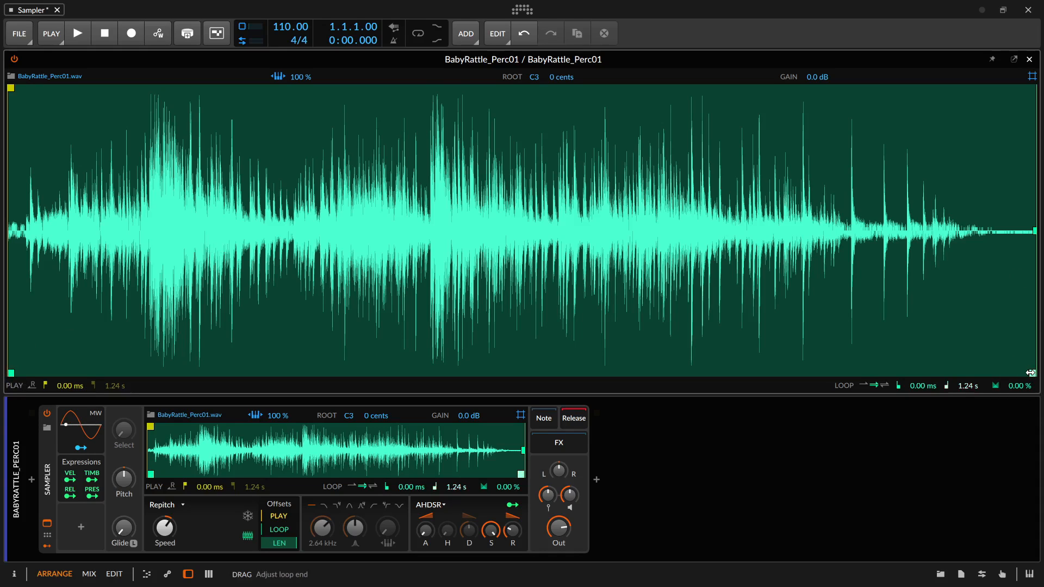
pyautogui.moveTo(1032, 373); pyautogui.dragTo(429, 354)
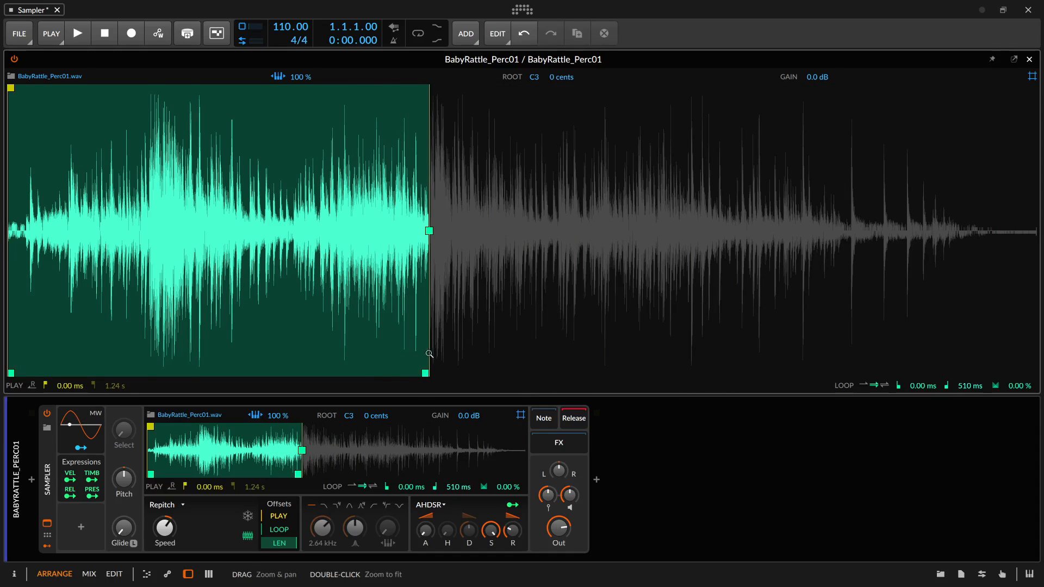
pyautogui.moveTo(11, 373); pyautogui.dragTo(290, 377)
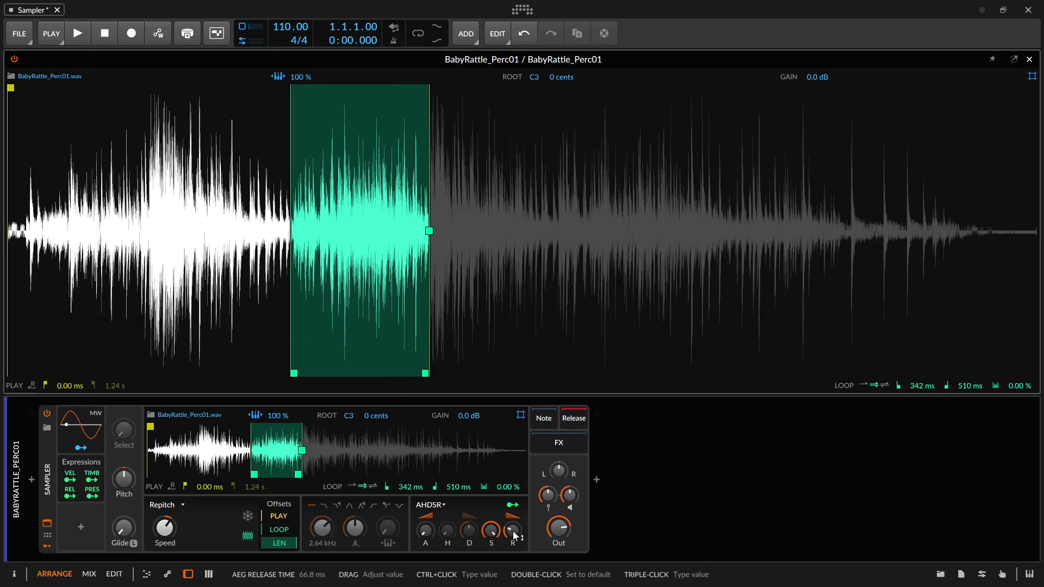
pyautogui.moveTo(512, 530); pyautogui.dragTo(512, 521)
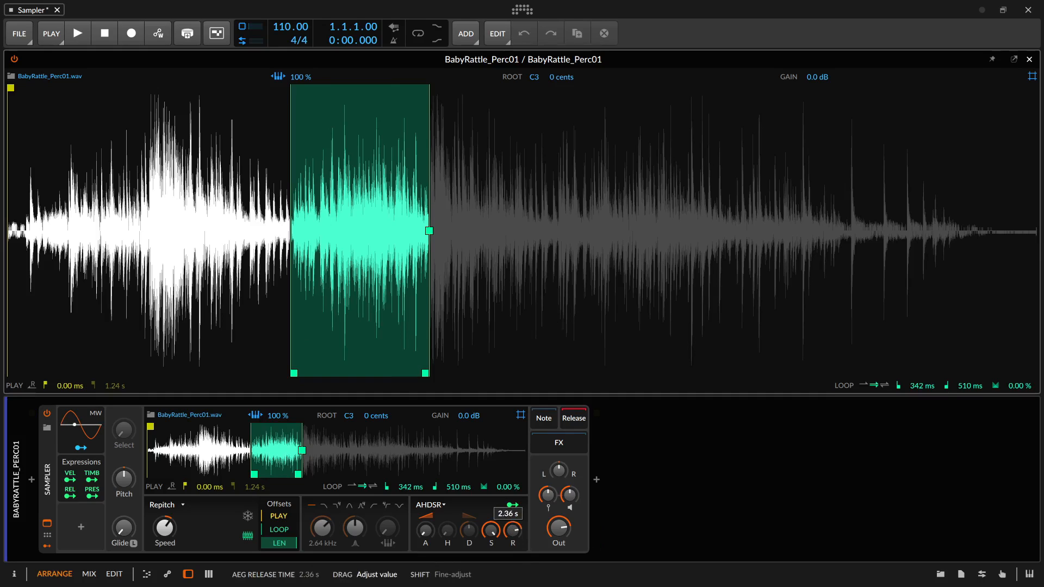
pyautogui.moveTo(512, 518); pyautogui.dragTo(512, 516)
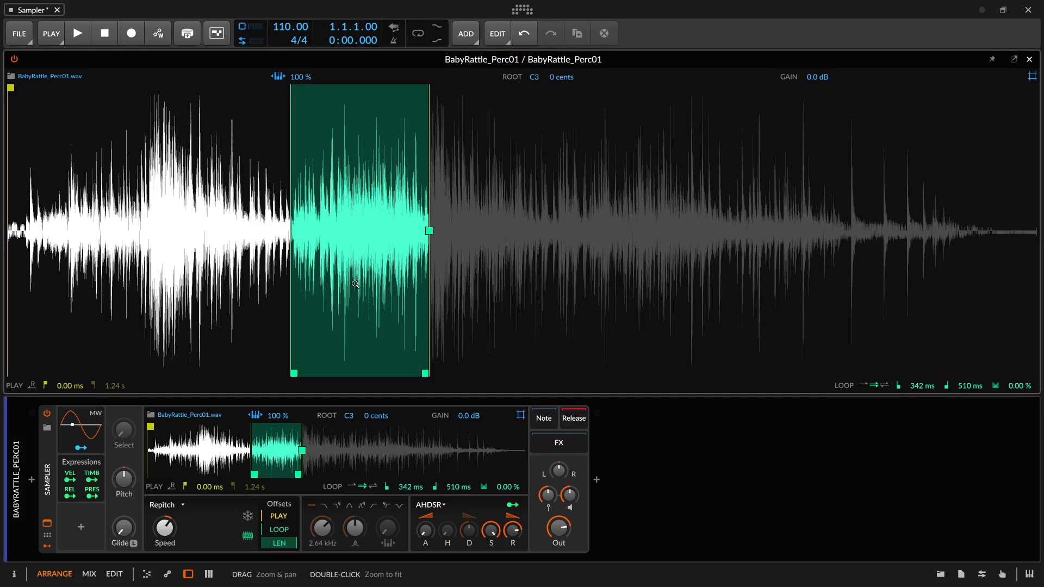
# Switch the loop to ping-pong mode and adjust its region to about 297 ms through 485 ms
pyautogui.click(884, 385)
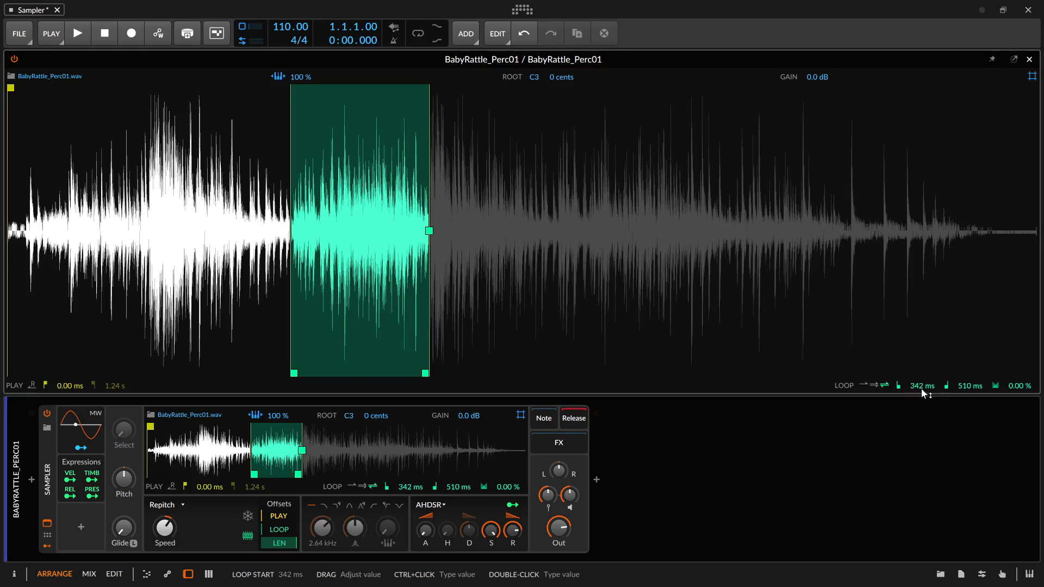
pyautogui.moveTo(919, 390); pyautogui.dragTo(948, 390)
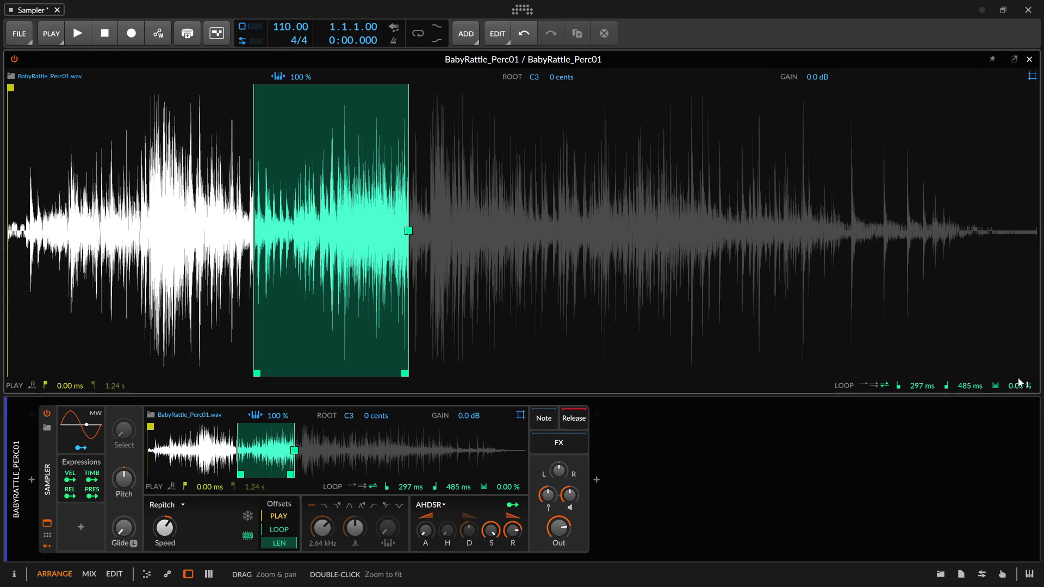
# Try a loop crossfade of about 17.6 % and set it back to 0 %
pyautogui.moveTo(1021, 385); pyautogui.dragTo(1020, 348)
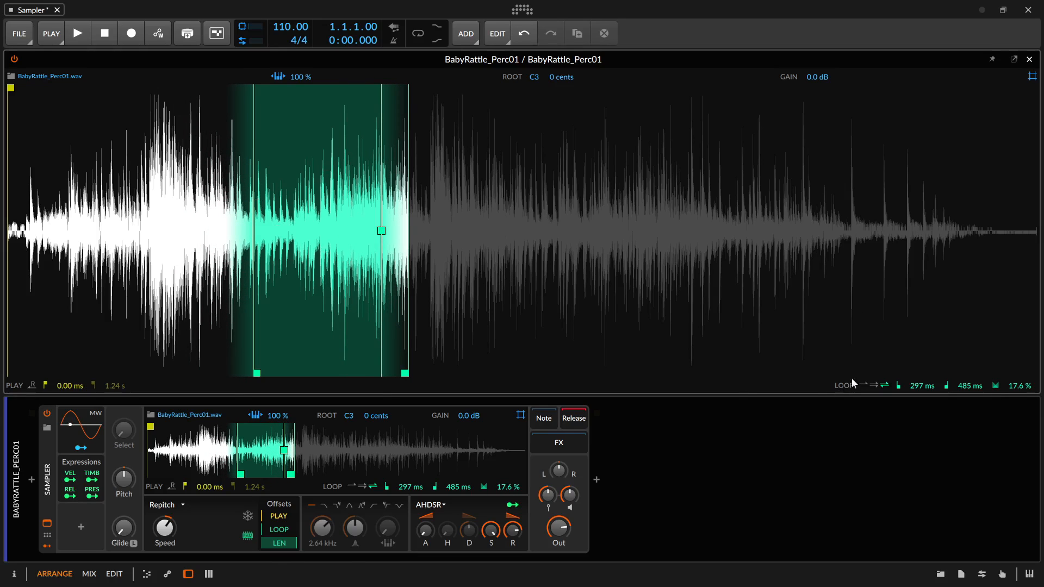
pyautogui.moveTo(1021, 385); pyautogui.dragTo(1020, 413)
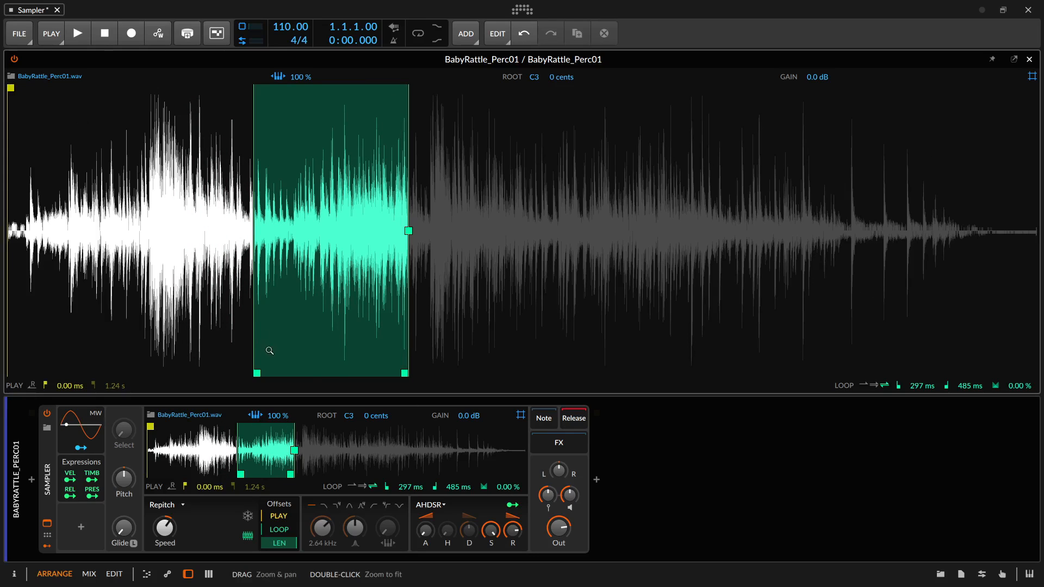
# Close and reopen the expanded sample view, detach it into its own maximized window and dock it again
pyautogui.click(1030, 59)
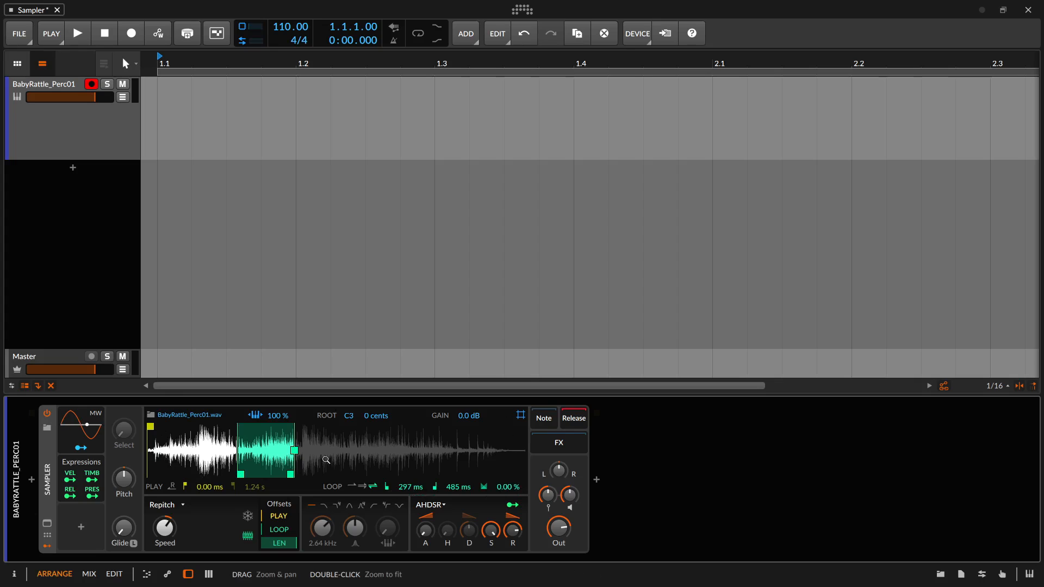
pyautogui.click(48, 523)
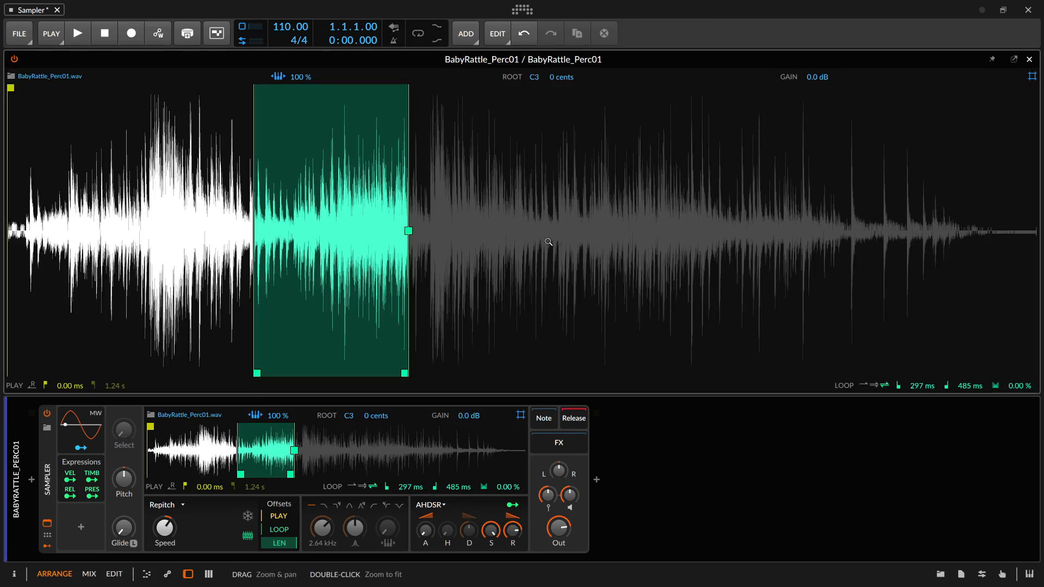
pyautogui.click(1014, 60)
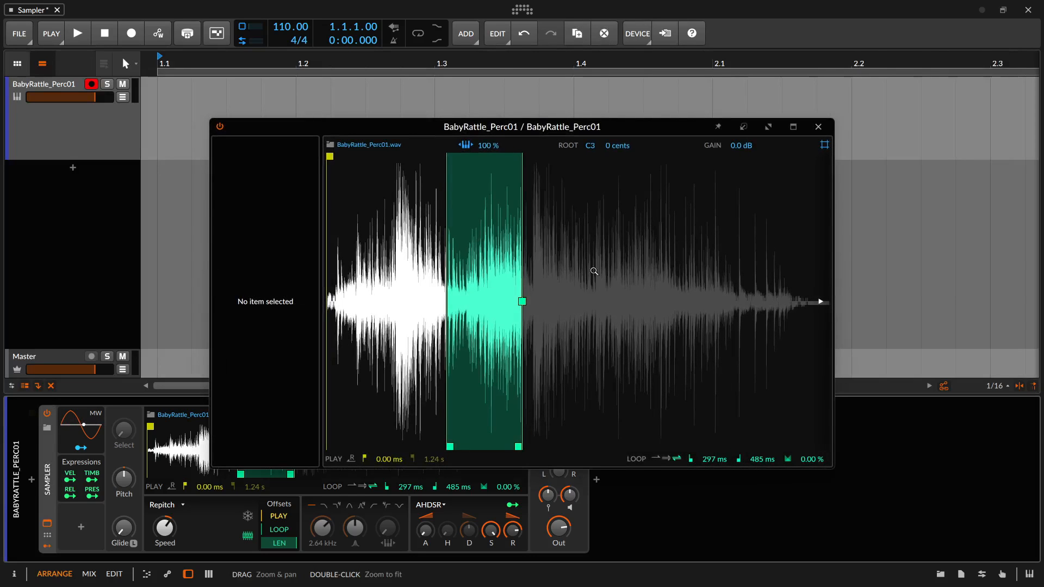
pyautogui.click(794, 129)
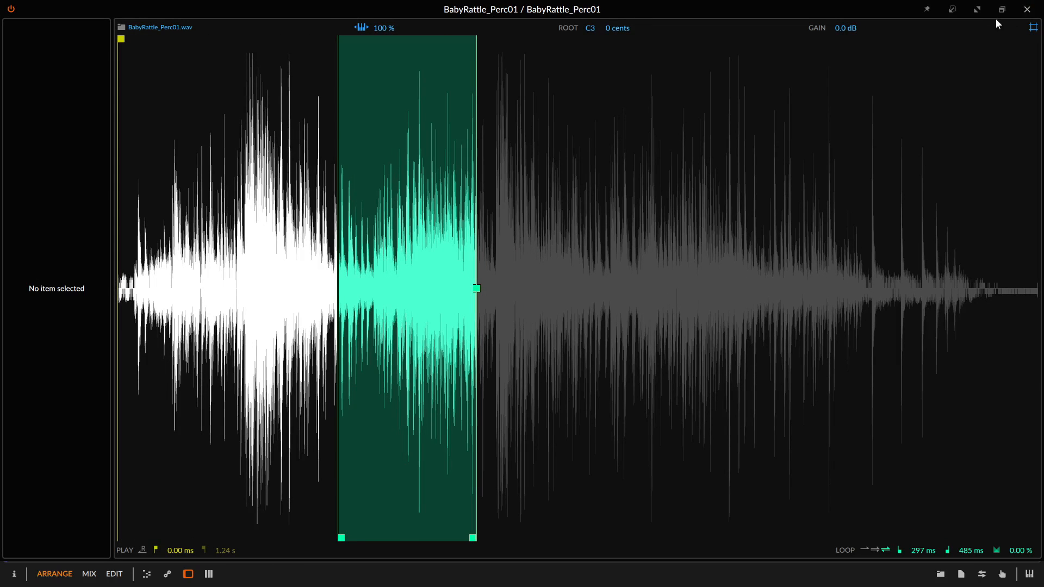
pyautogui.click(951, 12)
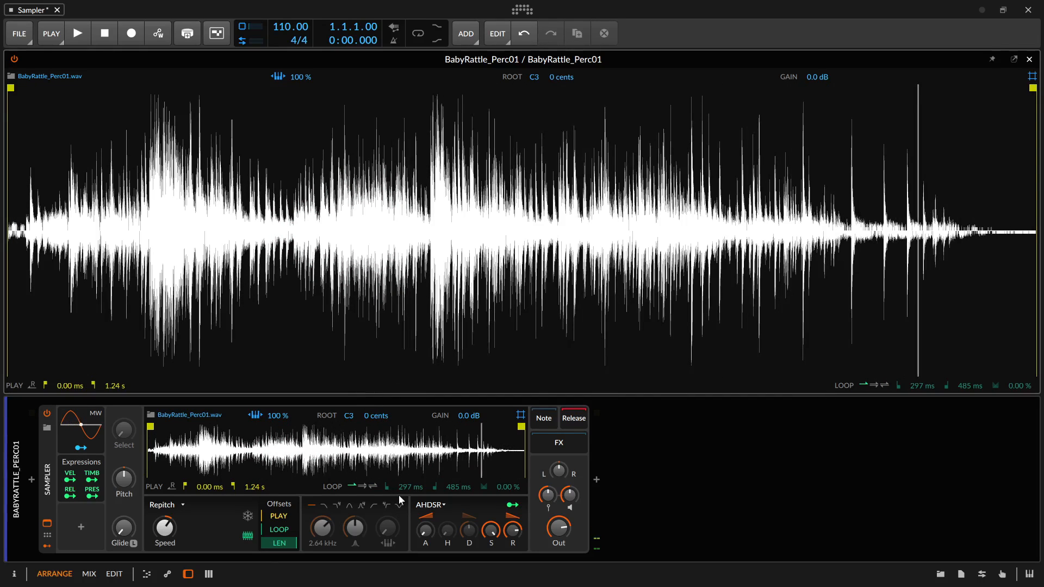
# Set the Sampler's playback mode to Cycles
pyautogui.click(183, 505)
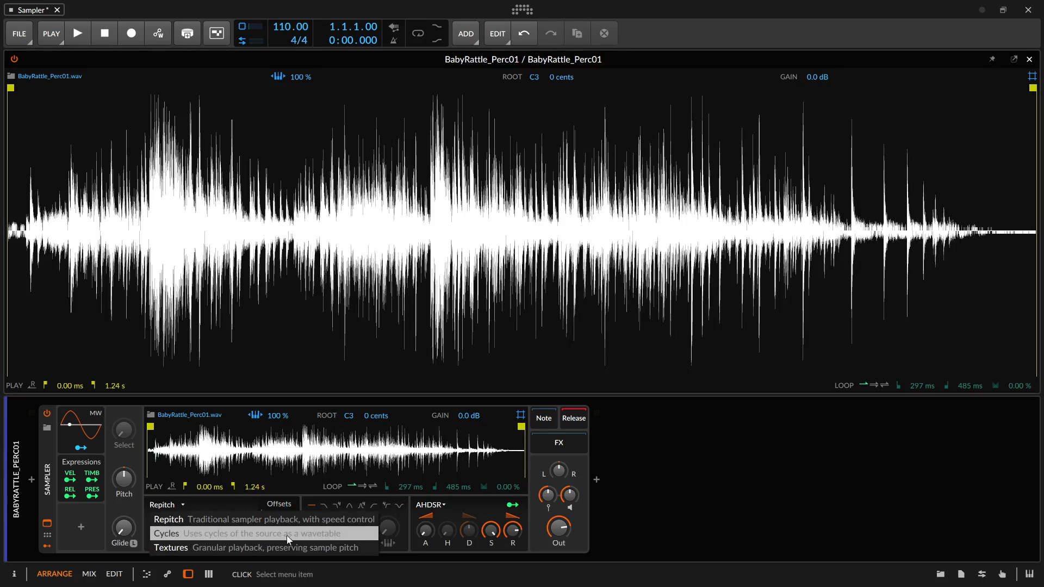
pyautogui.click(342, 540)
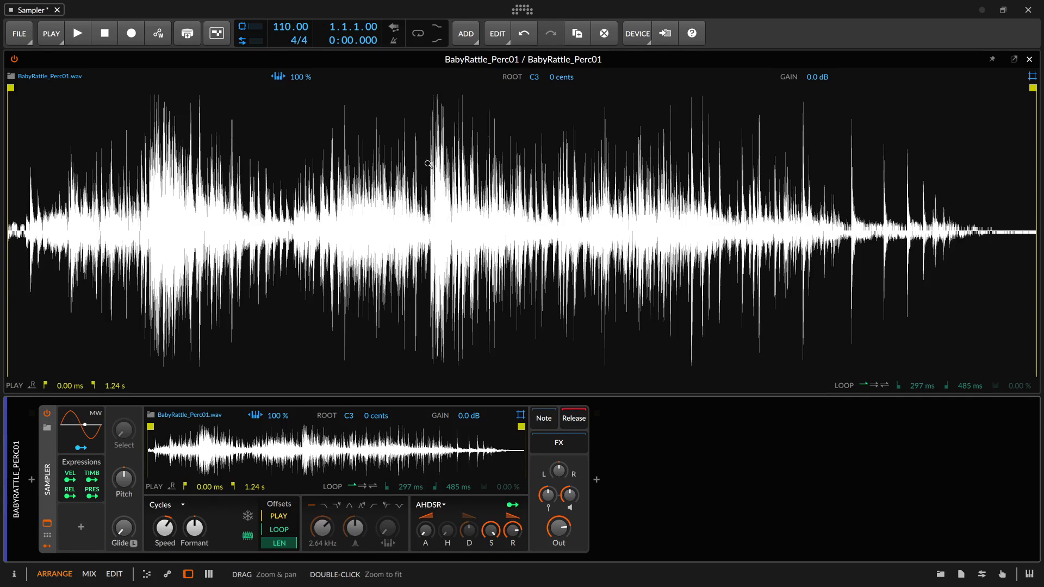
# Try the Cycles mode's Speed at 40.8 % and readjust it, then fit the whole sample in the expanded waveform
pyautogui.moveTo(443, 147); pyautogui.dragTo(465, 191)
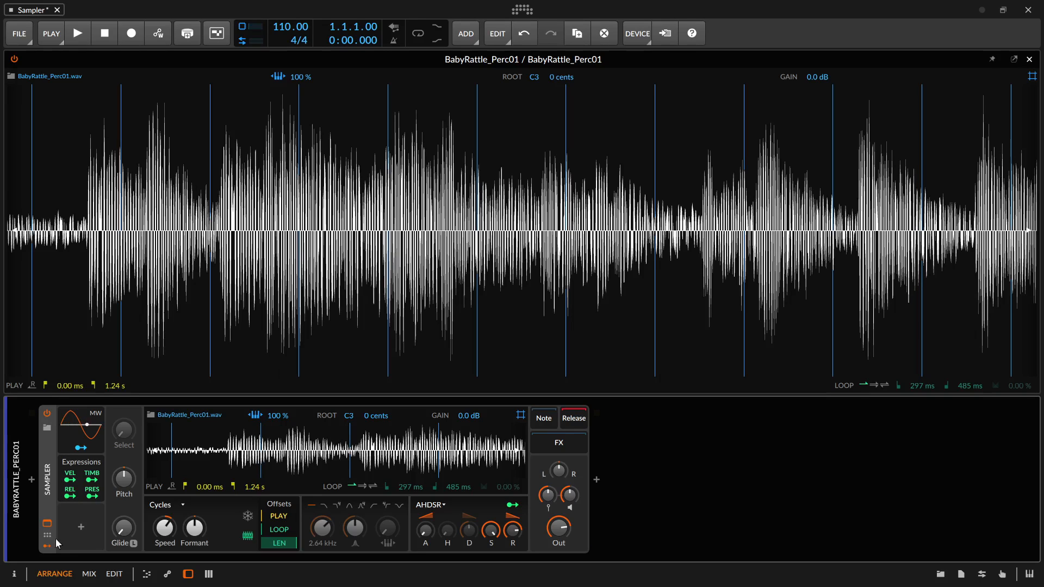
pyautogui.moveTo(168, 530); pyautogui.dragTo(168, 540)
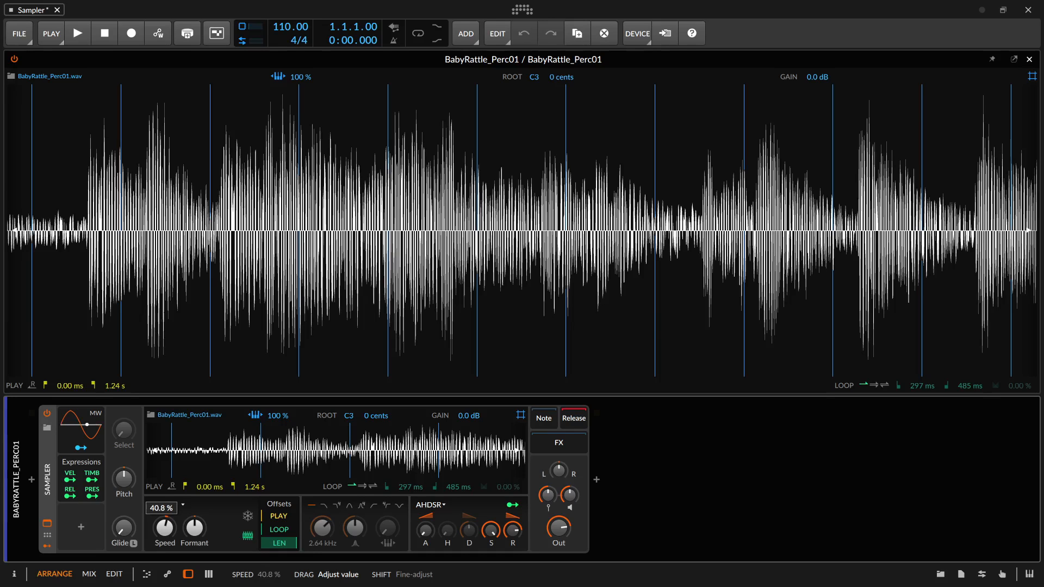
pyautogui.moveTo(168, 540); pyautogui.dragTo(166, 531)
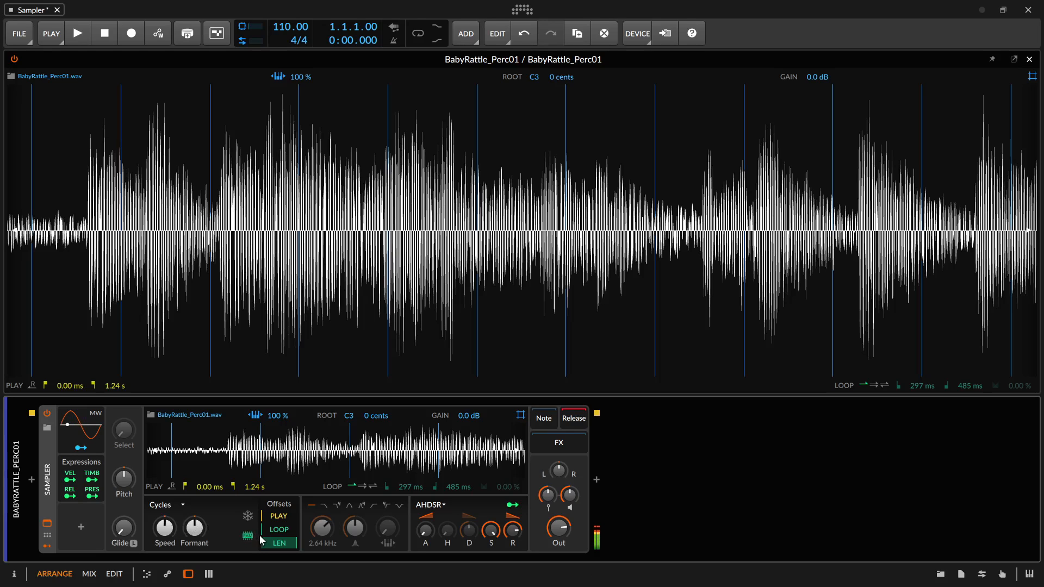
pyautogui.doubleClick(440, 294)
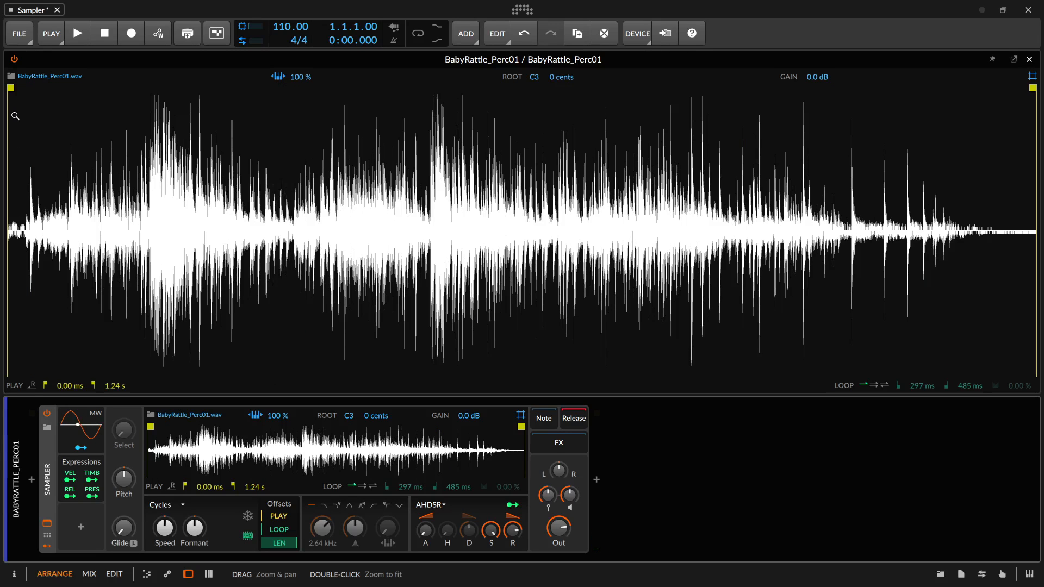
# Move the sample's play start to about 292 ms and freeze the playback position
pyautogui.moveTo(10, 90); pyautogui.dragTo(252, 120)
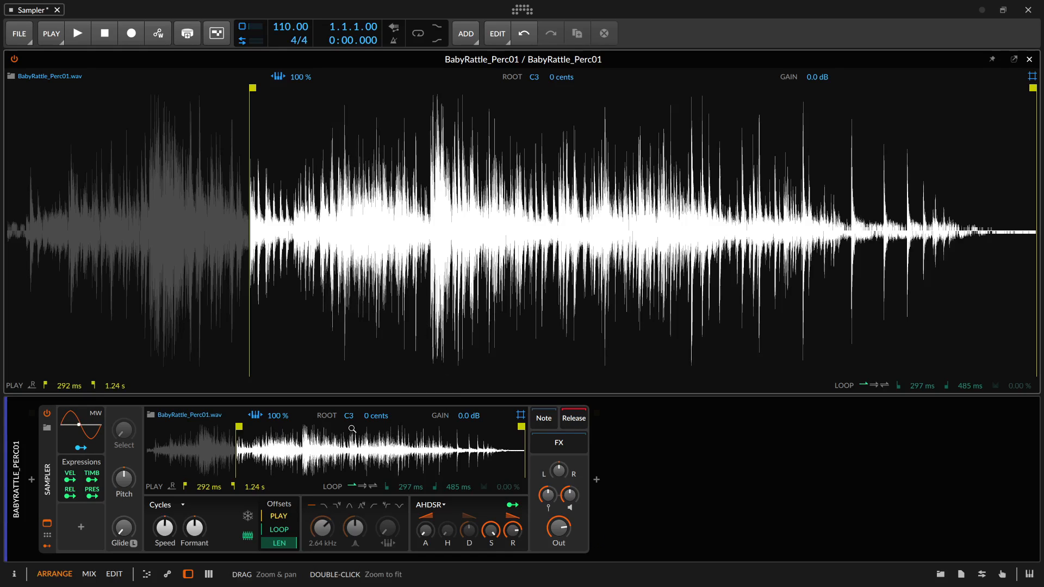
pyautogui.click(248, 517)
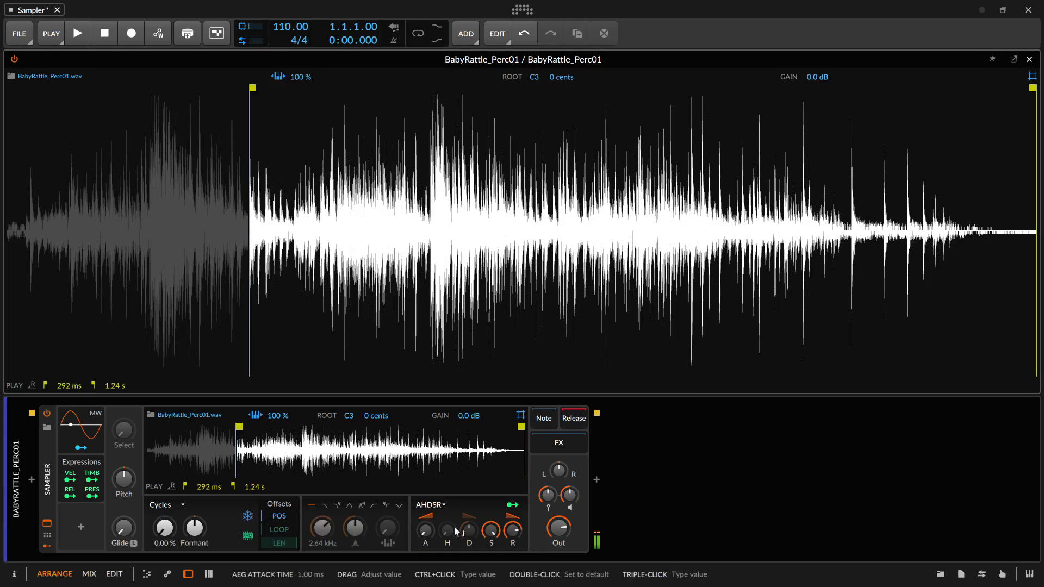
# Add a Delay+ followed by a Convolution device to the Sampler's FX chain
pyautogui.click(561, 446)
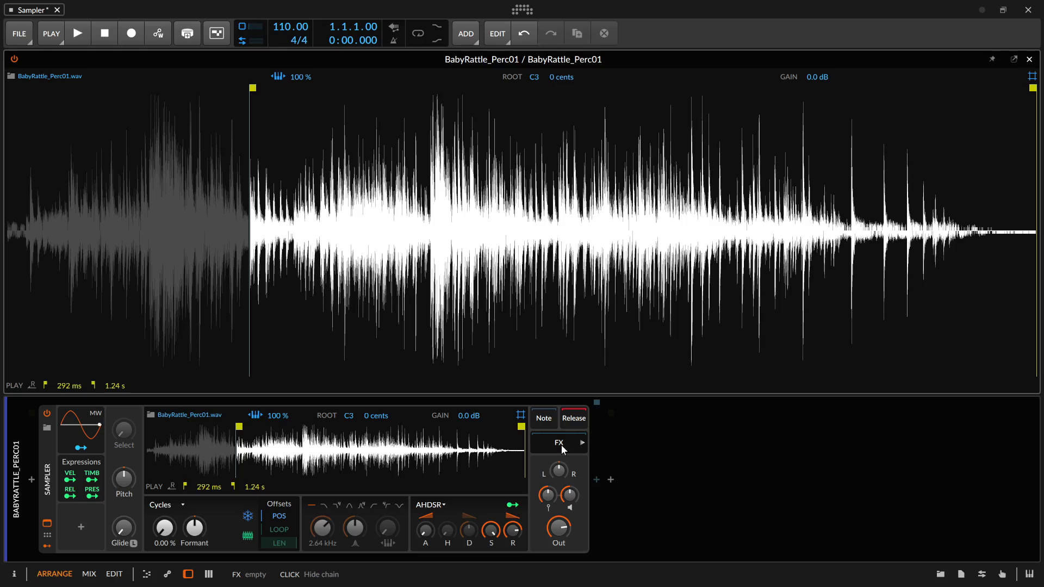
pyautogui.click(597, 480)
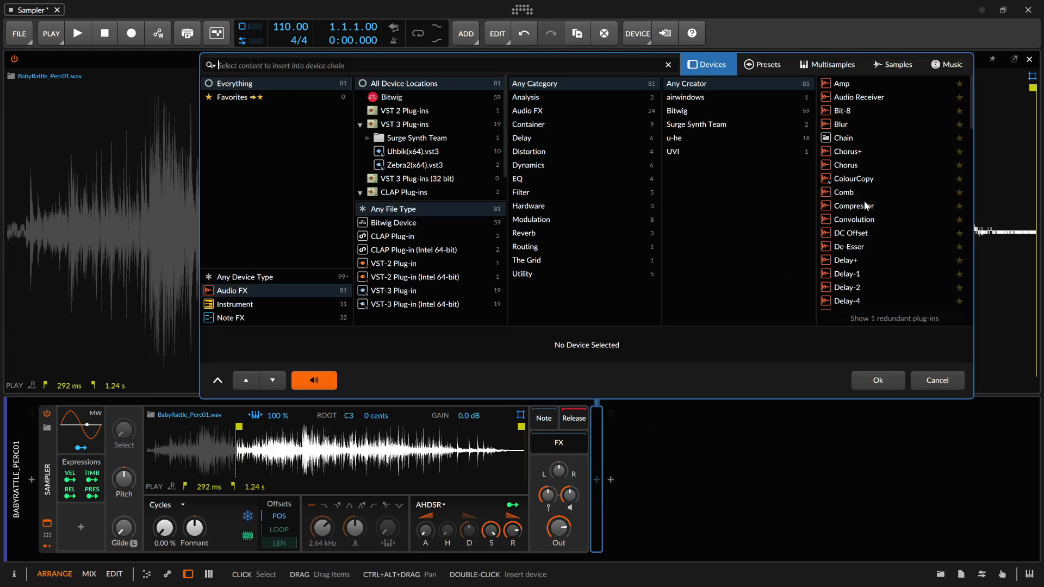
pyautogui.doubleClick(845, 261)
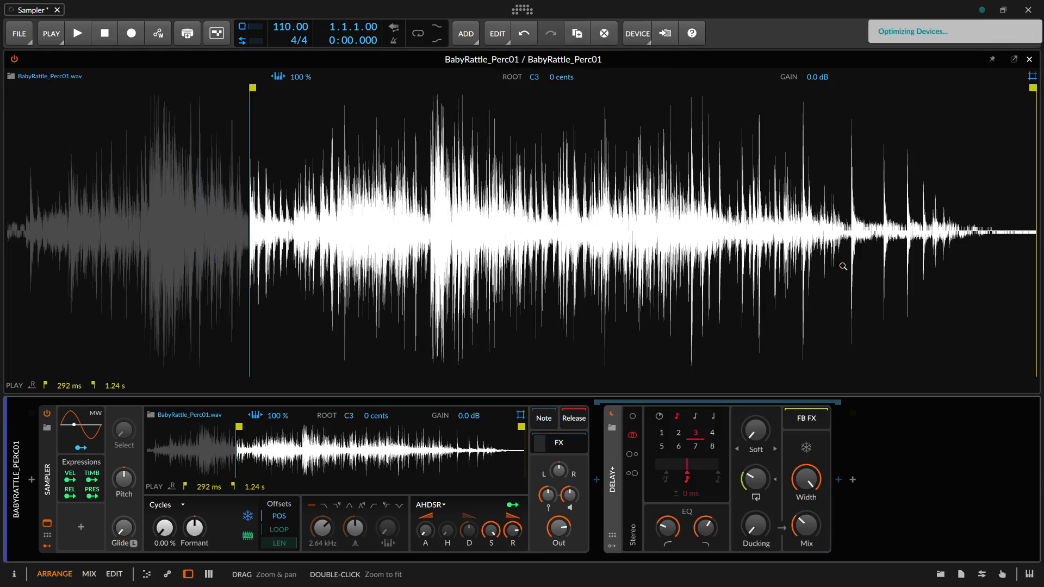
pyautogui.click(837, 481)
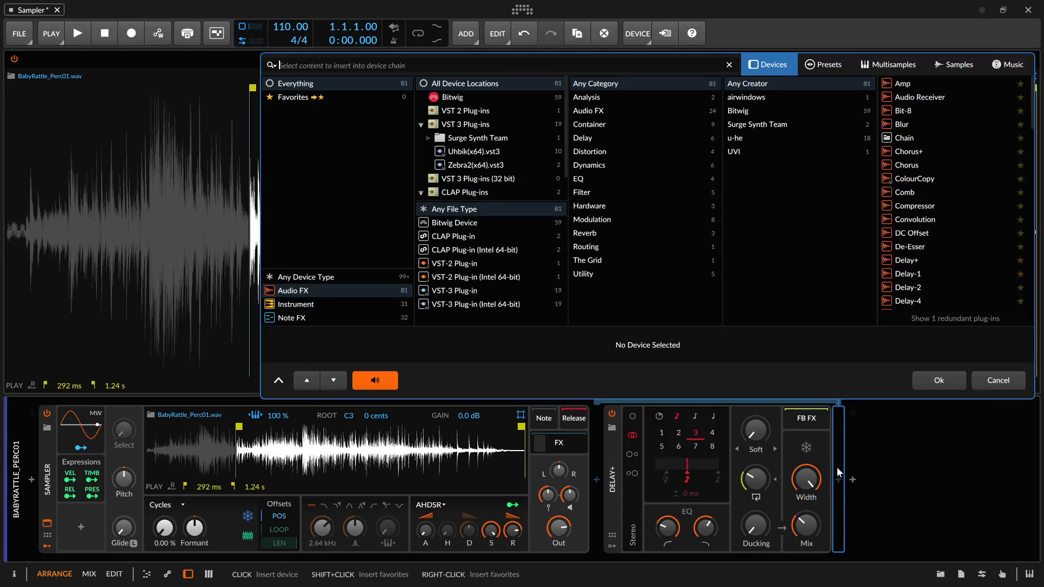
pyautogui.doubleClick(915, 219)
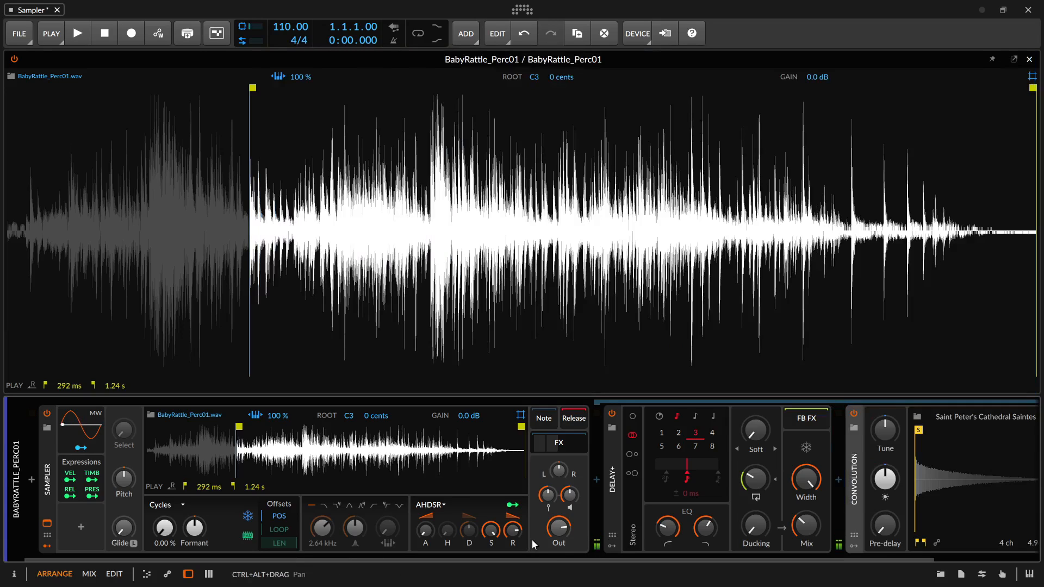
# Load the DelayFM preset into the Delay+ device
pyautogui.click(611, 428)
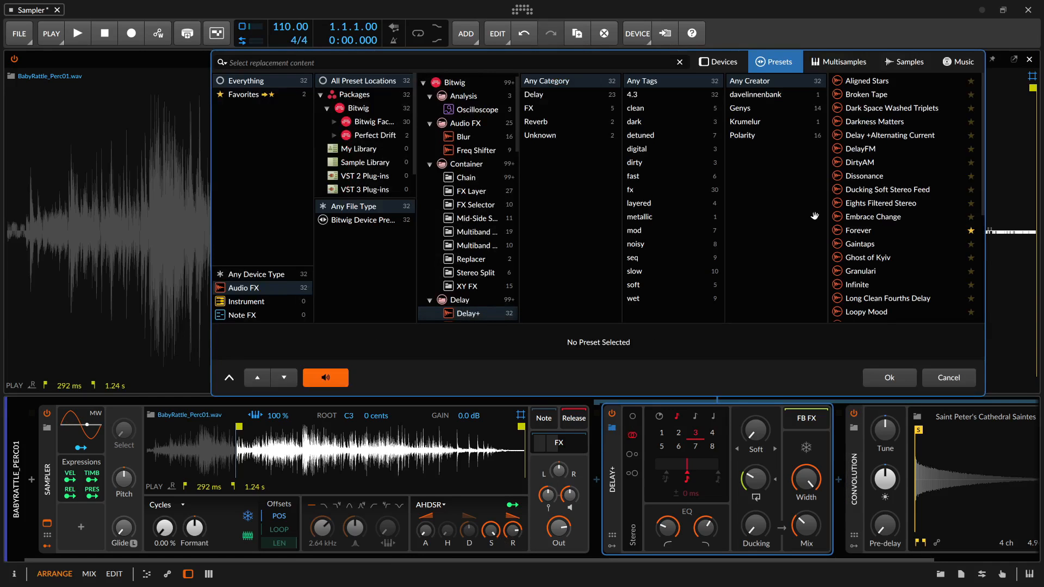
pyautogui.doubleClick(860, 148)
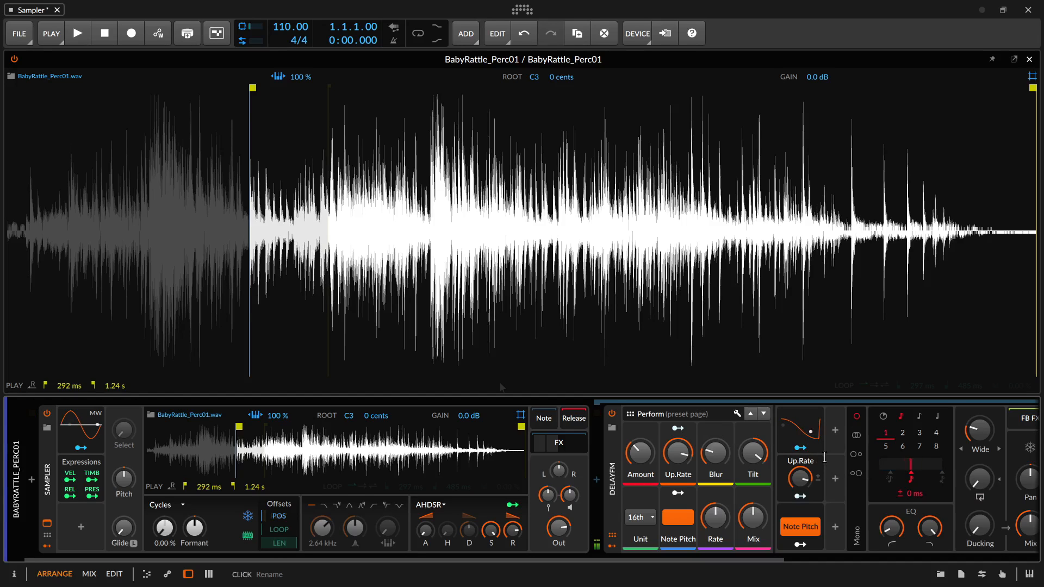
# Replace the Sampler's sample with Bikkie_Tin_Perc01.wav from the Music Radar Real-World Drum Samples folder
pyautogui.click(152, 415)
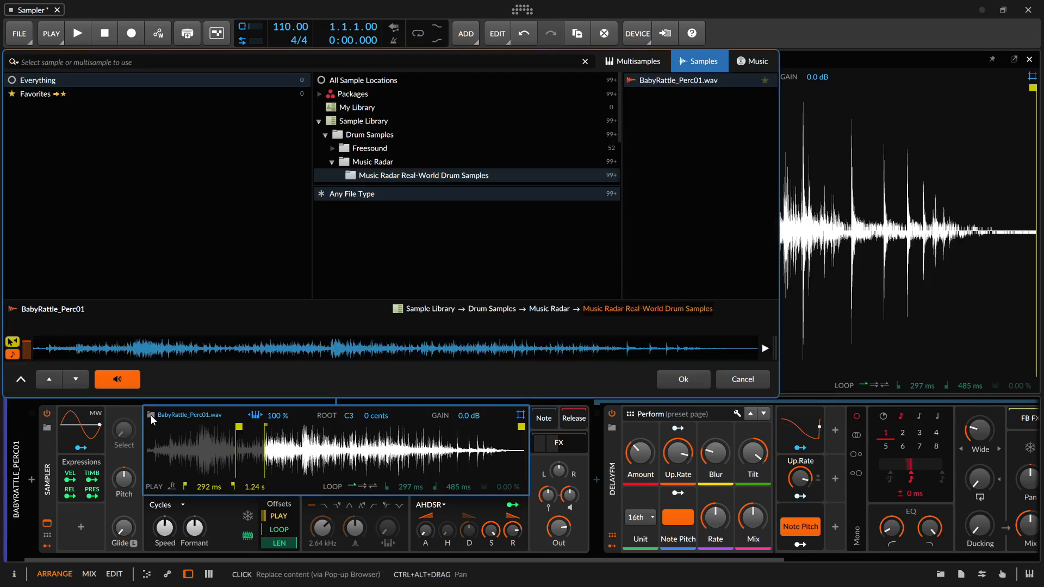
pyautogui.click(679, 176)
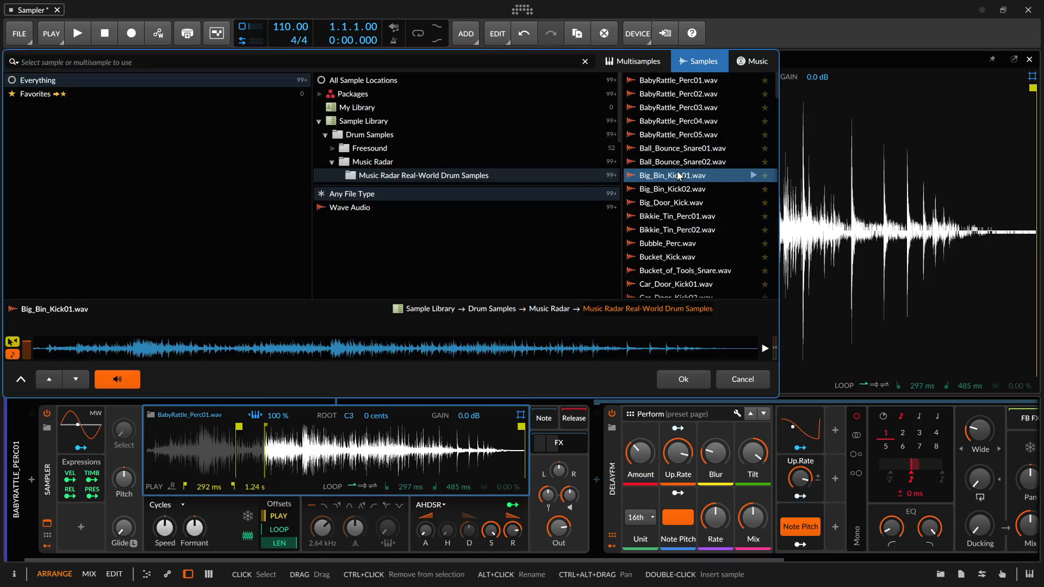
pyautogui.click(677, 216)
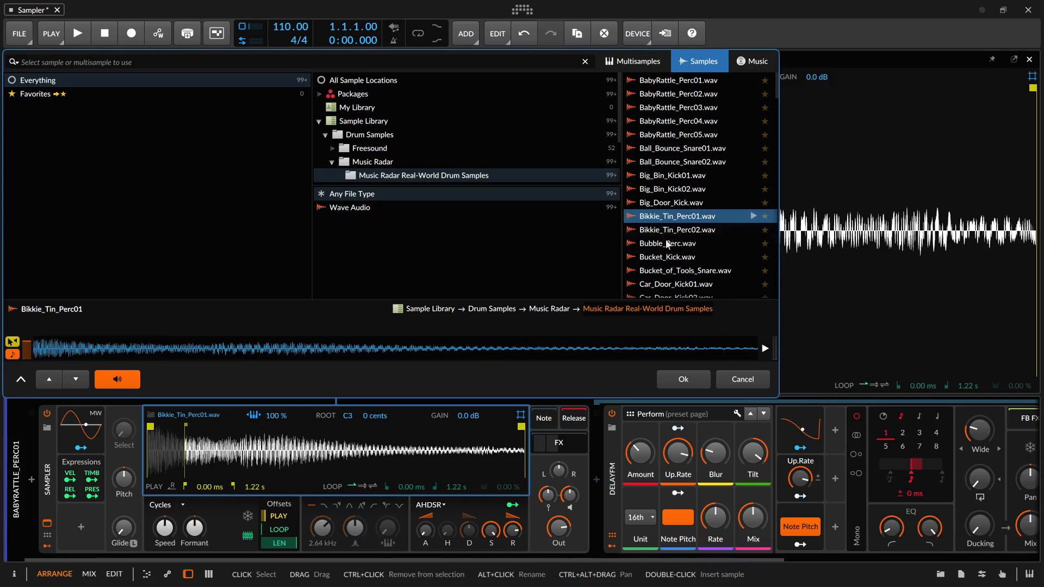
pyautogui.click(684, 381)
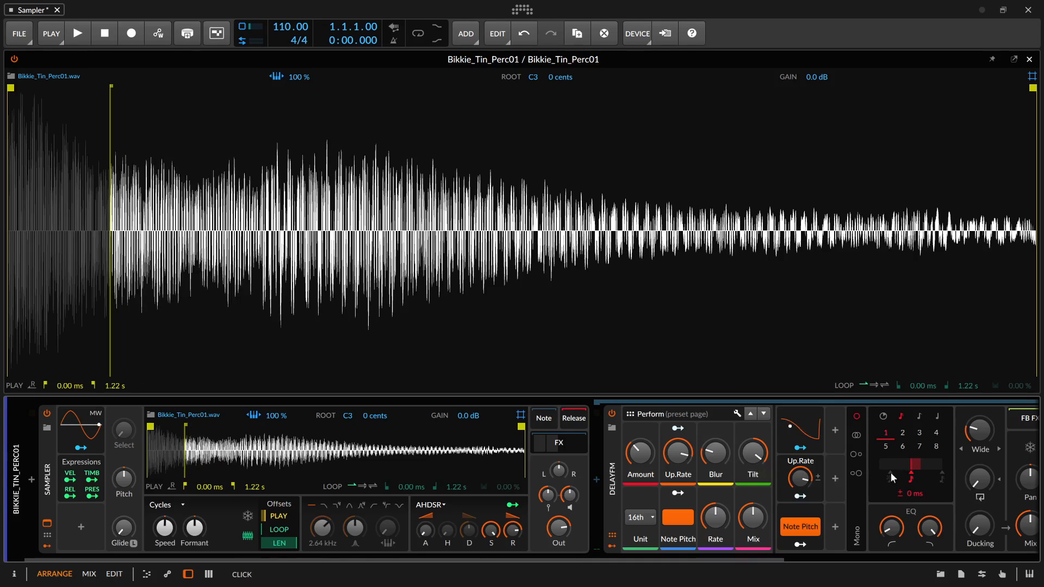
# Replace the delay's preset with Forever and collapse the device so only its remote controls show
pyautogui.click(610, 429)
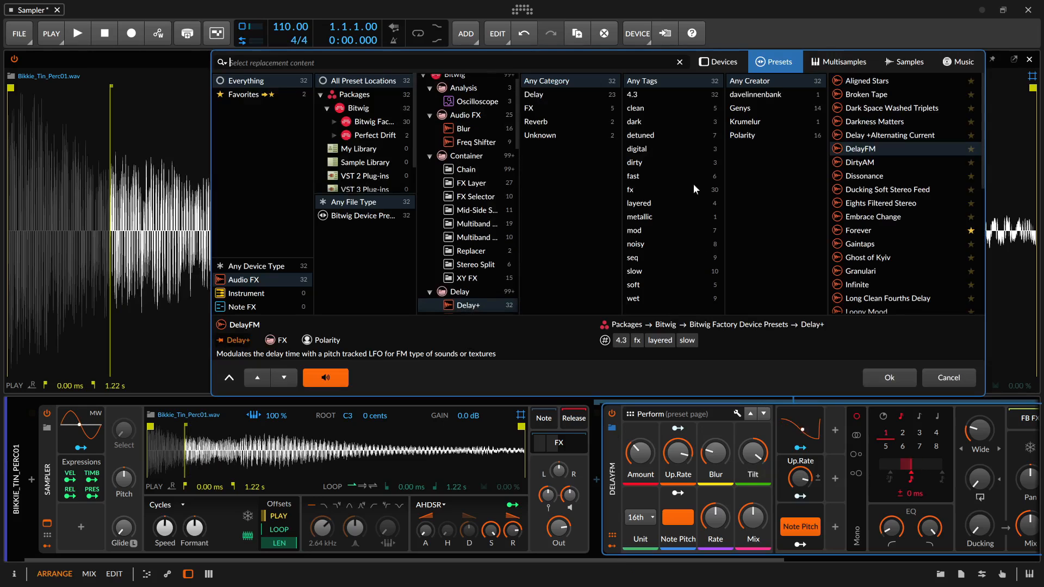
pyautogui.doubleClick(882, 230)
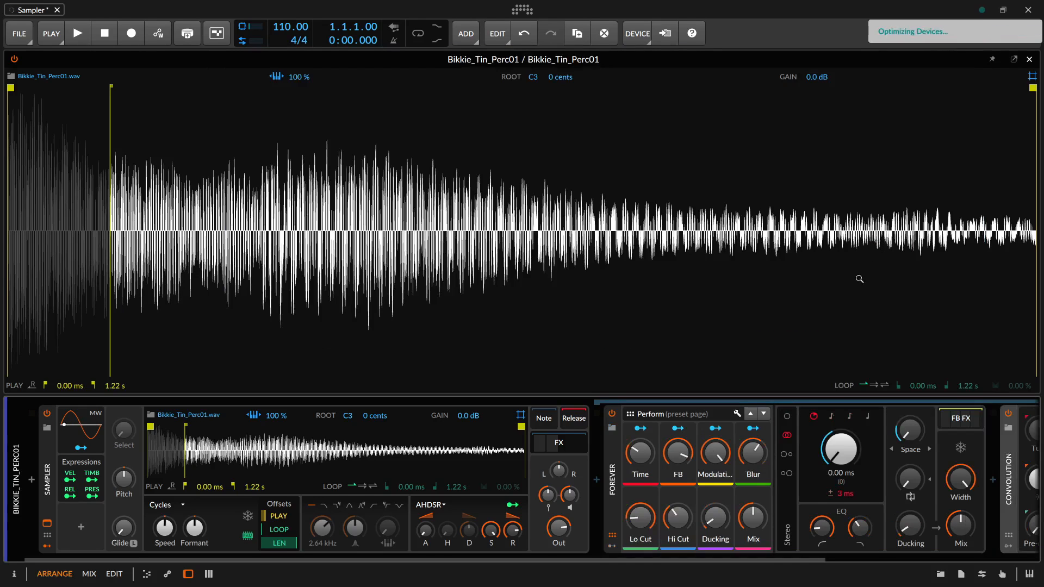
pyautogui.doubleClick(612, 489)
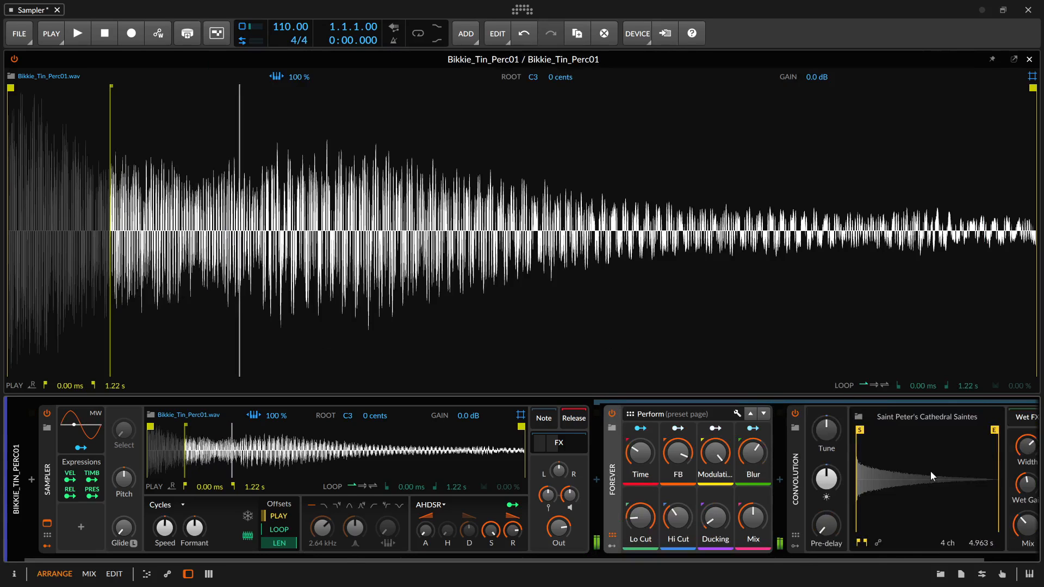
# Audition Freqplex Rhythm 02 and load Freqplex Rhythm 03 as the Convolution device's impulse response
pyautogui.click(860, 417)
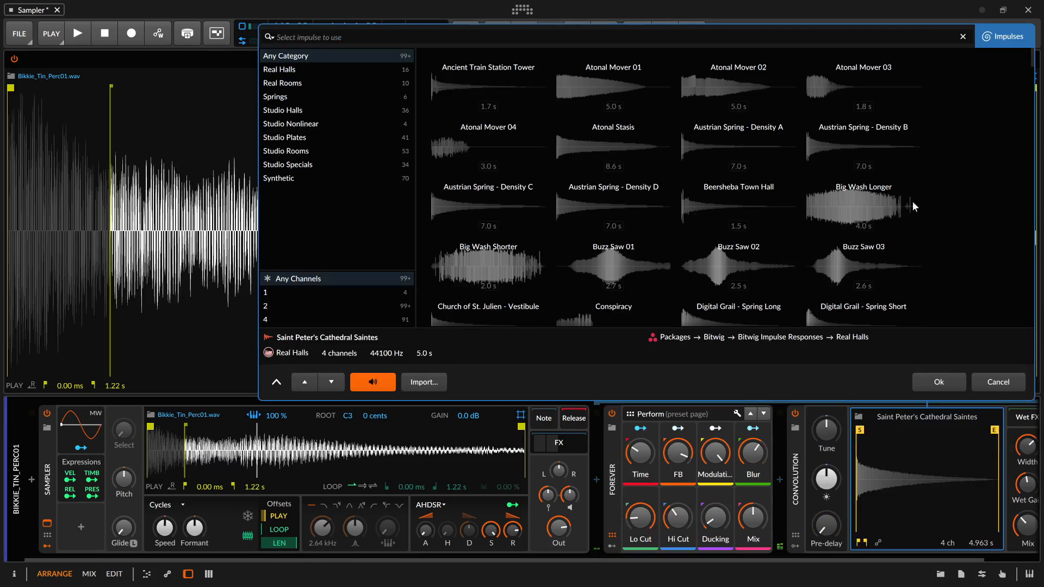
pyautogui.scroll(-5, 916, 206)
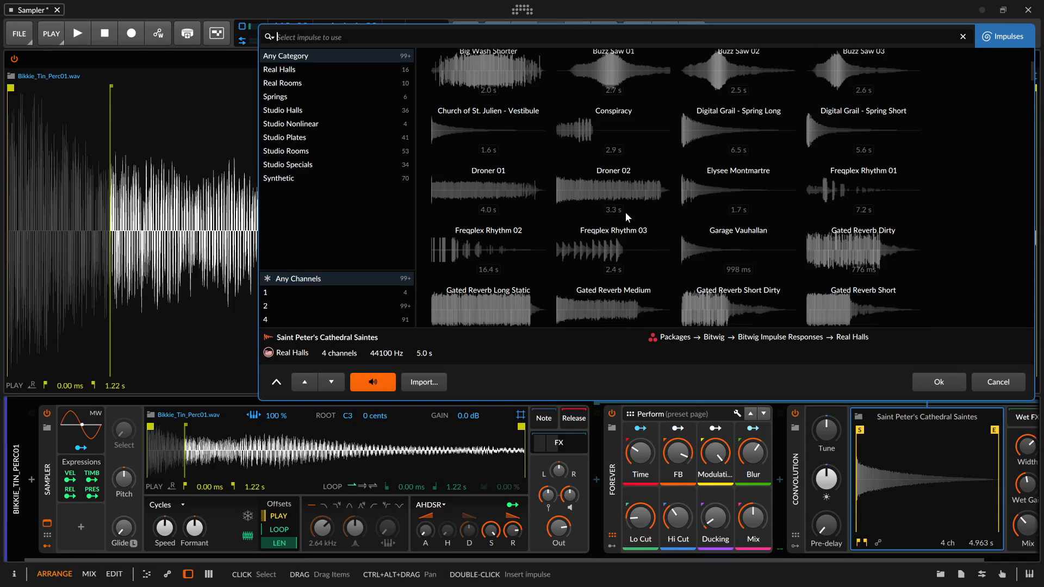
pyautogui.scroll(-3, 624, 211)
pyautogui.click(475, 107)
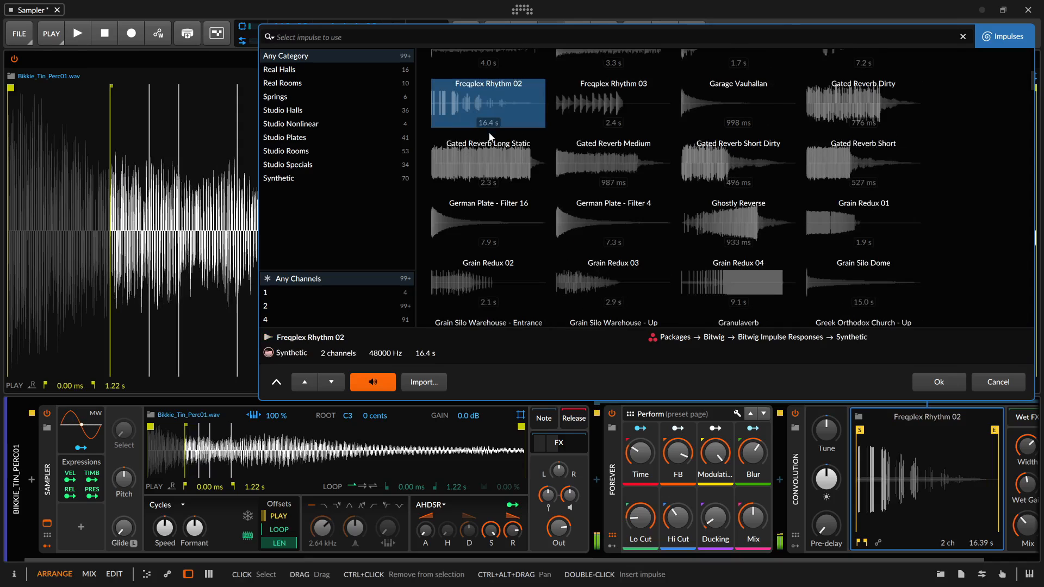
pyautogui.press('Right')
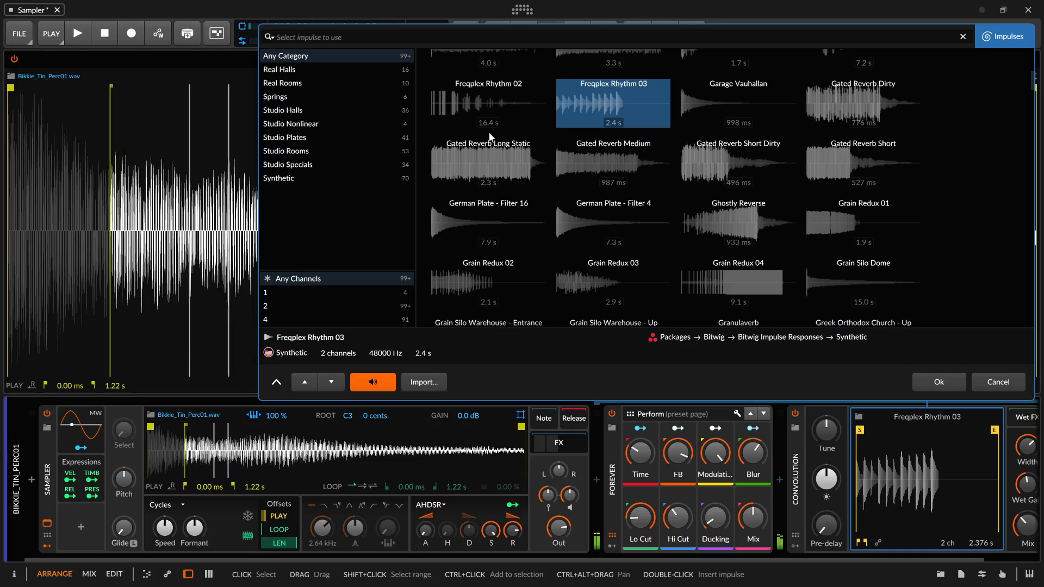
pyautogui.press('Return')
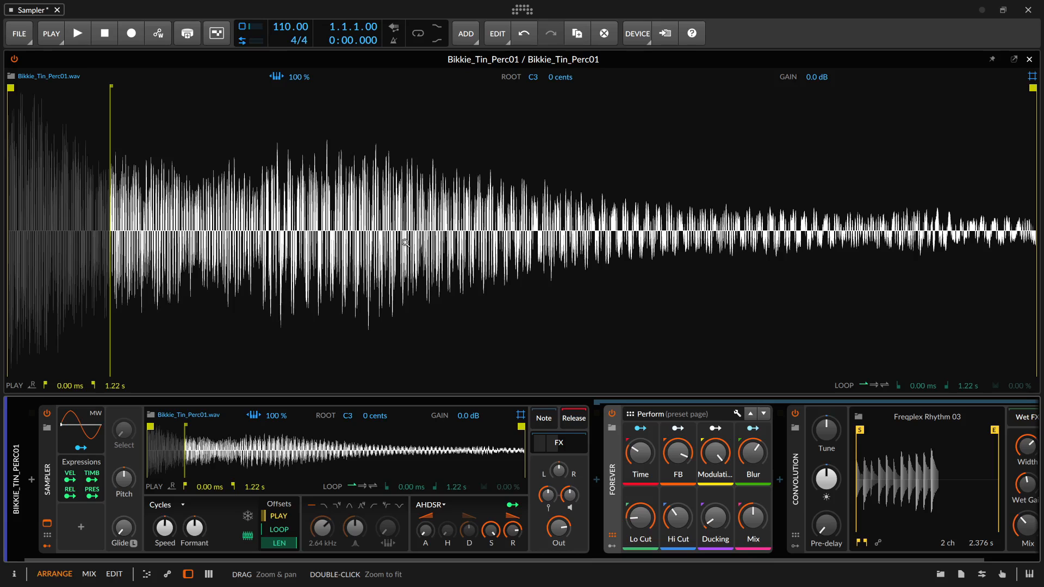
# Show the Sampler's settings in the inspector and set its voice stacking to 3
pyautogui.hotkey('alt', 'o')
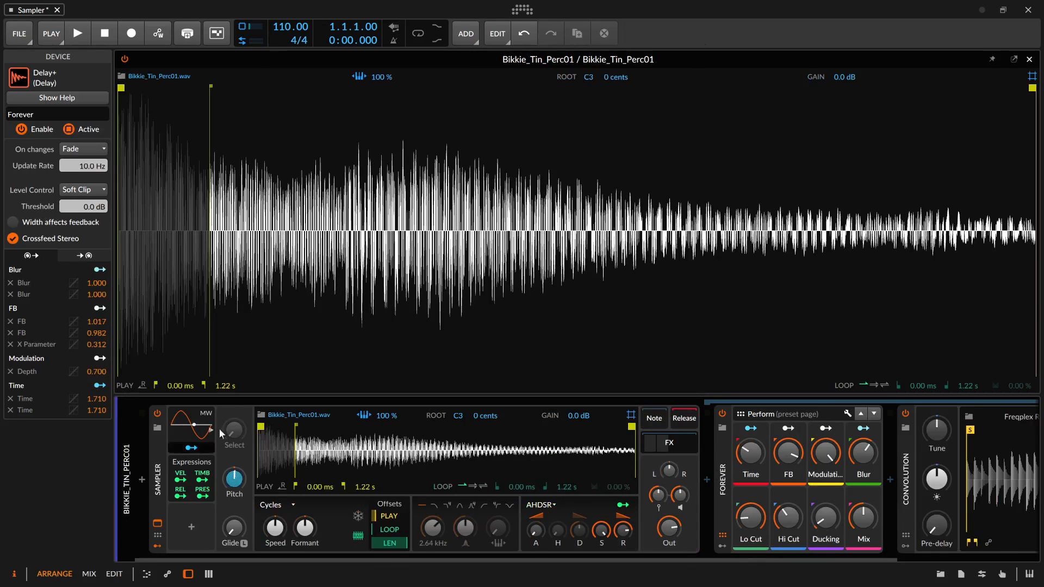
pyautogui.click(157, 485)
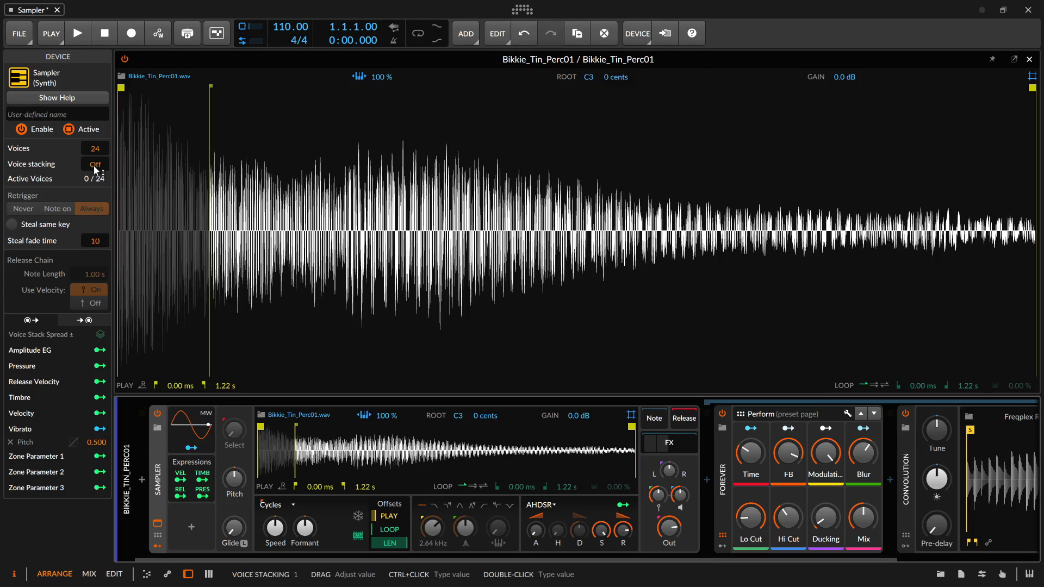
pyautogui.moveTo(94, 167); pyautogui.dragTo(94, 165)
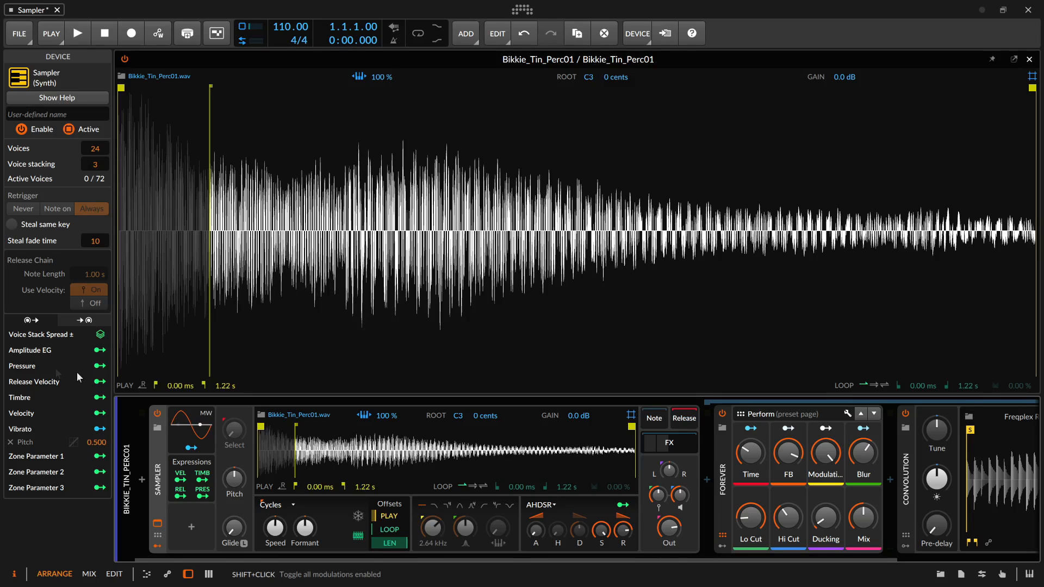
# Map Voice Stack Spread ± to the Sampler's Pan with an amount of 0.296 and to Speed with 0.880
pyautogui.click(101, 337)
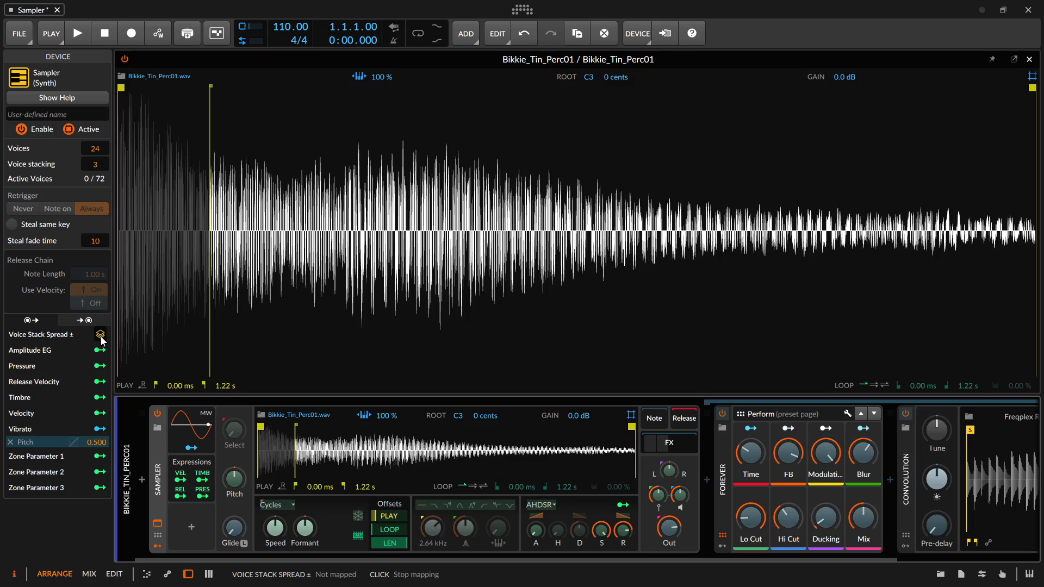
pyautogui.click(672, 473)
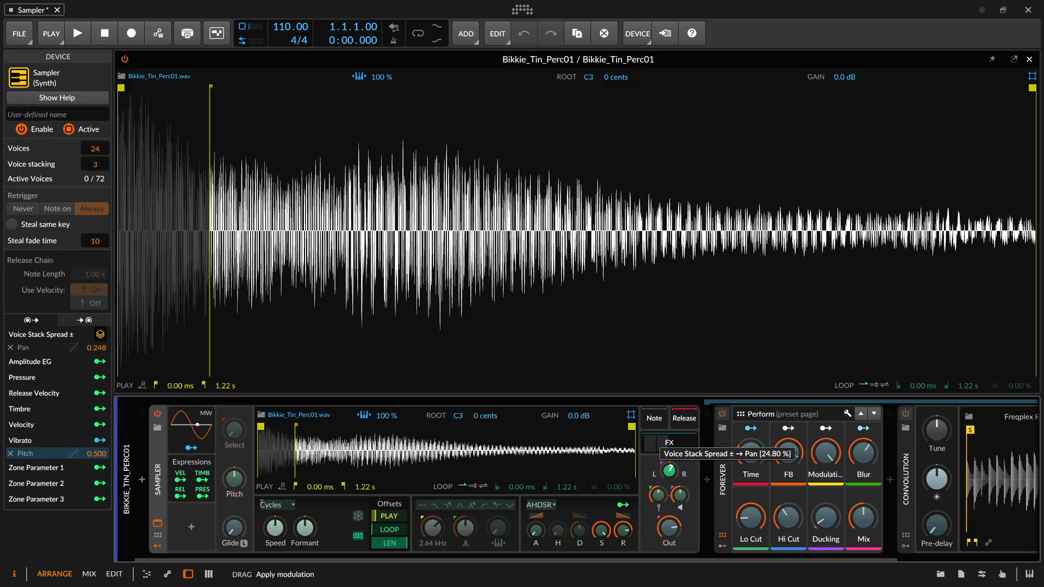
pyautogui.moveTo(670, 472); pyautogui.dragTo(672, 475)
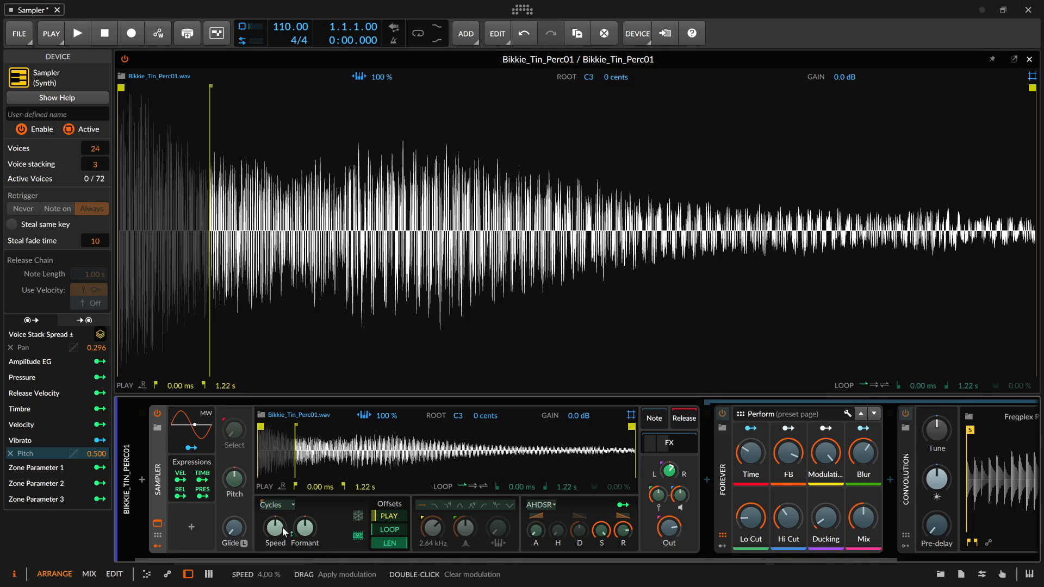
pyautogui.moveTo(279, 534); pyautogui.dragTo(277, 534)
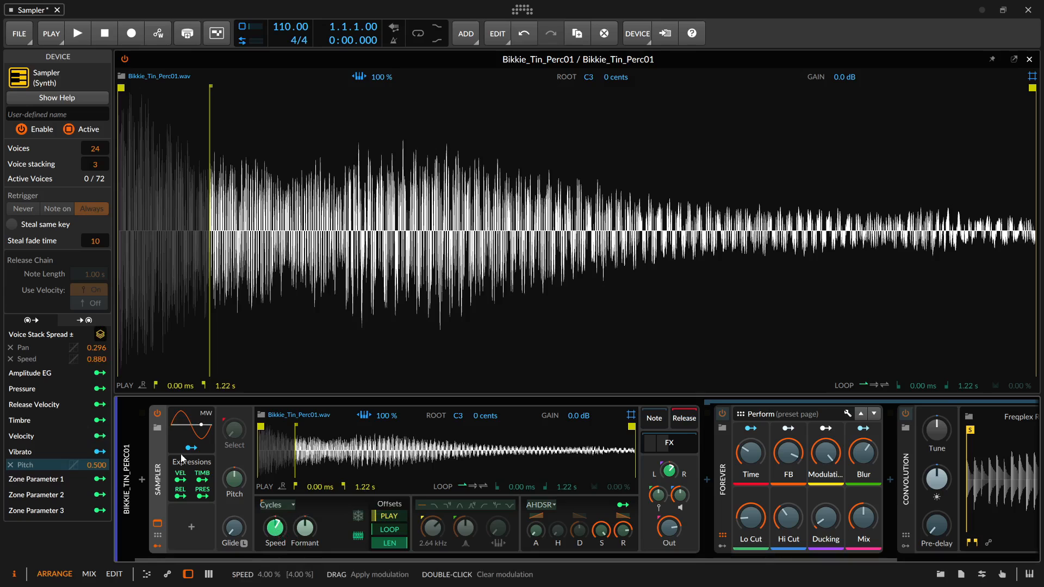
pyautogui.click(101, 334)
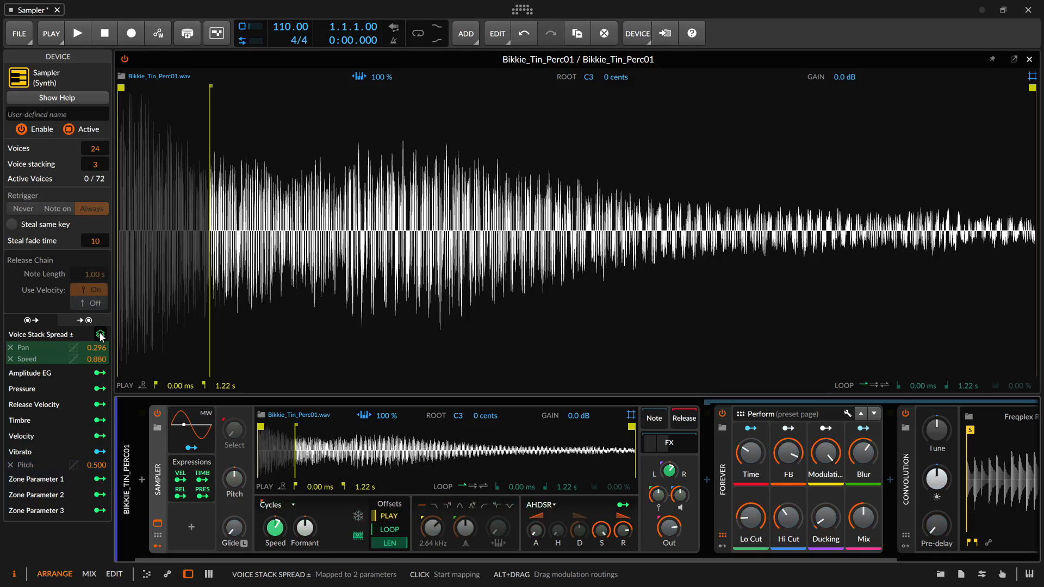
pyautogui.click(101, 335)
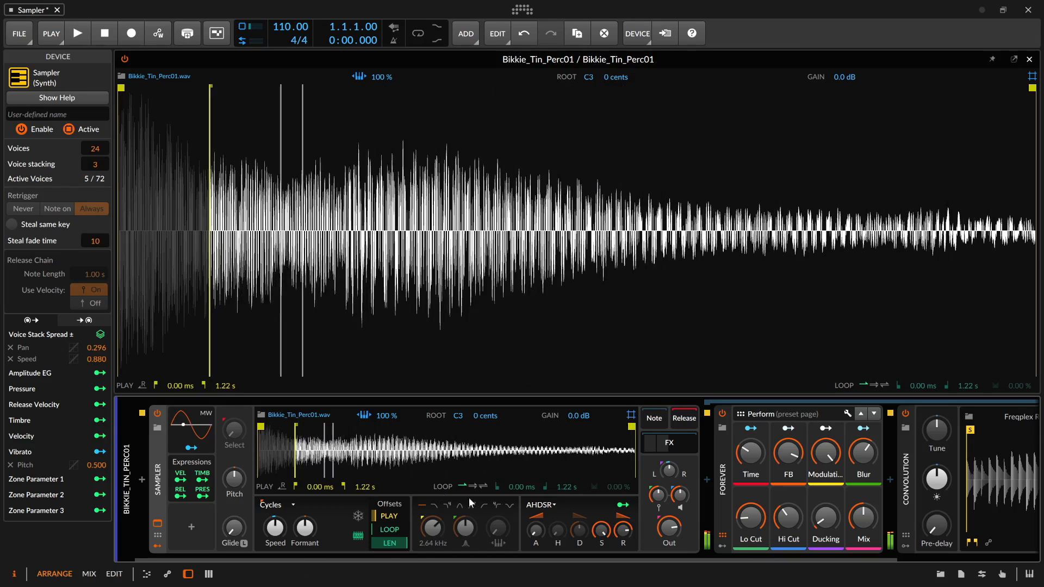
pyautogui.hscroll(3, 636, 553)
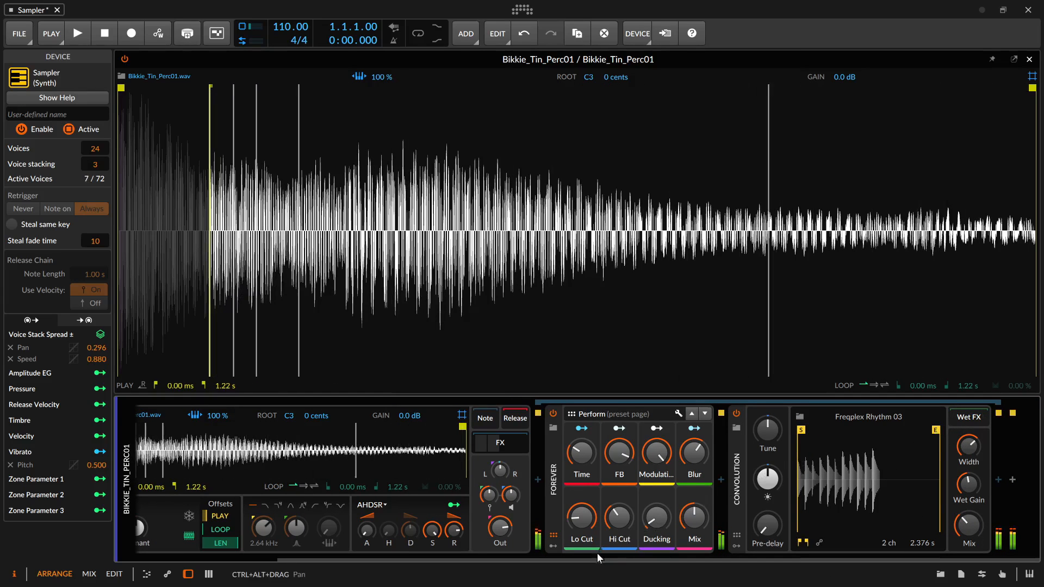
# Set the Cycles mode's Formant to +2.30 st and try the playhead freeze on and off
pyautogui.moveTo(592, 557); pyautogui.dragTo(430, 556)
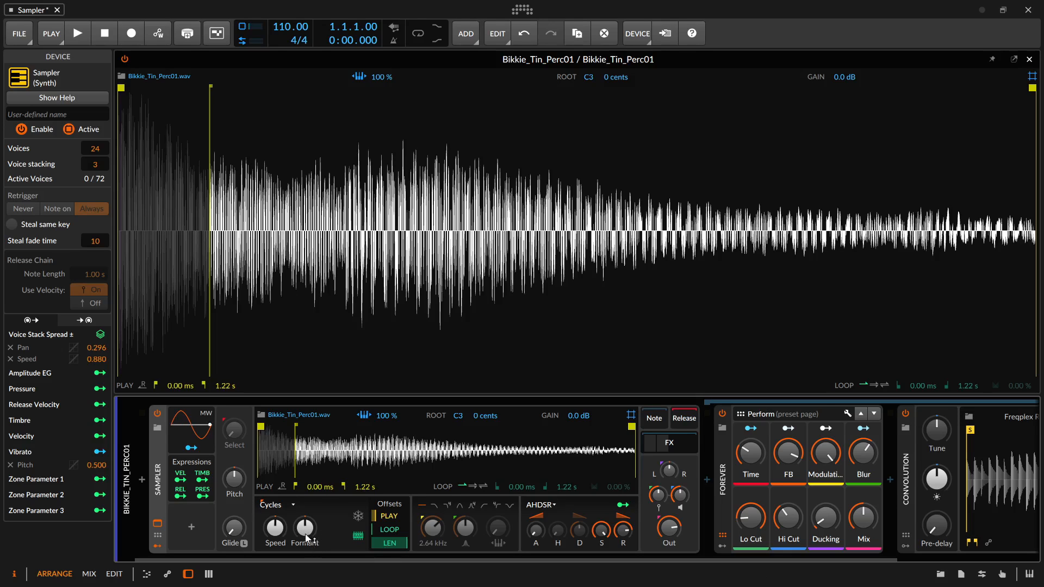
pyautogui.moveTo(306, 535)
pyautogui.mouseDown()
pyautogui.moveTo(307, 458)
pyautogui.moveTo(307, 565)
pyautogui.moveTo(309, 520)
pyautogui.moveTo(308, 536)
pyautogui.mouseUp()
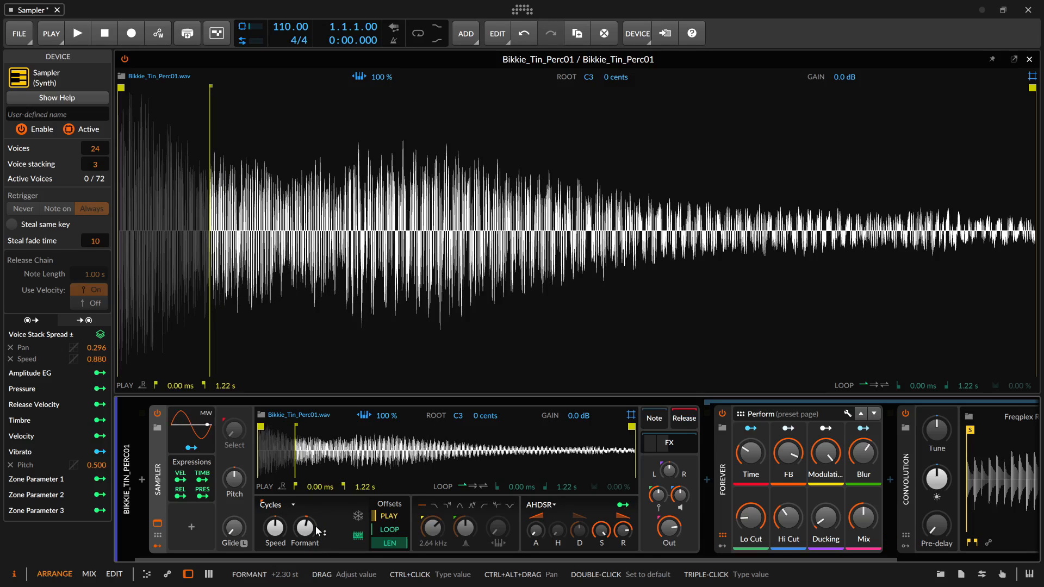
pyautogui.click(359, 516)
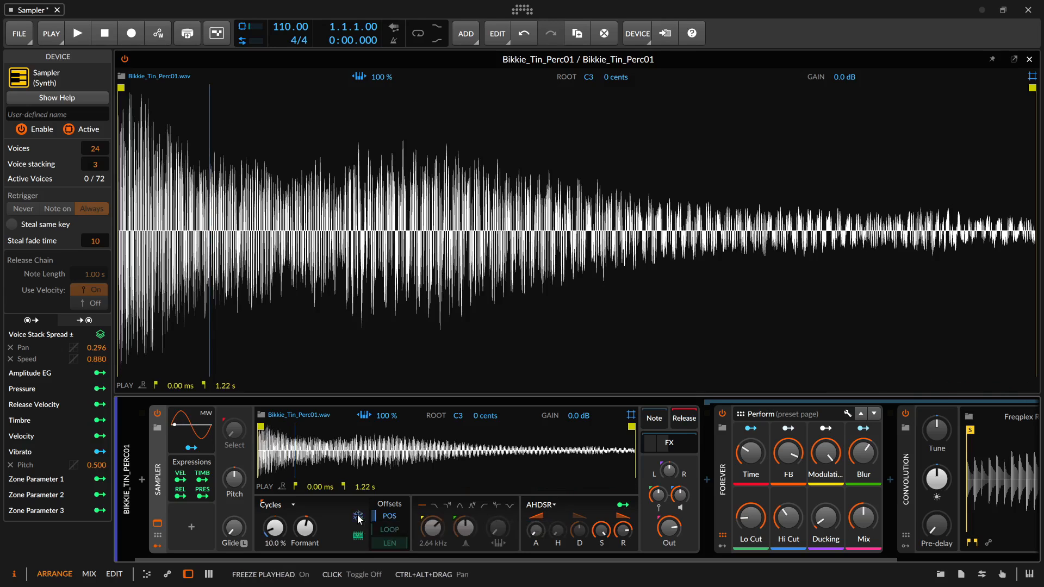
pyautogui.click(359, 516)
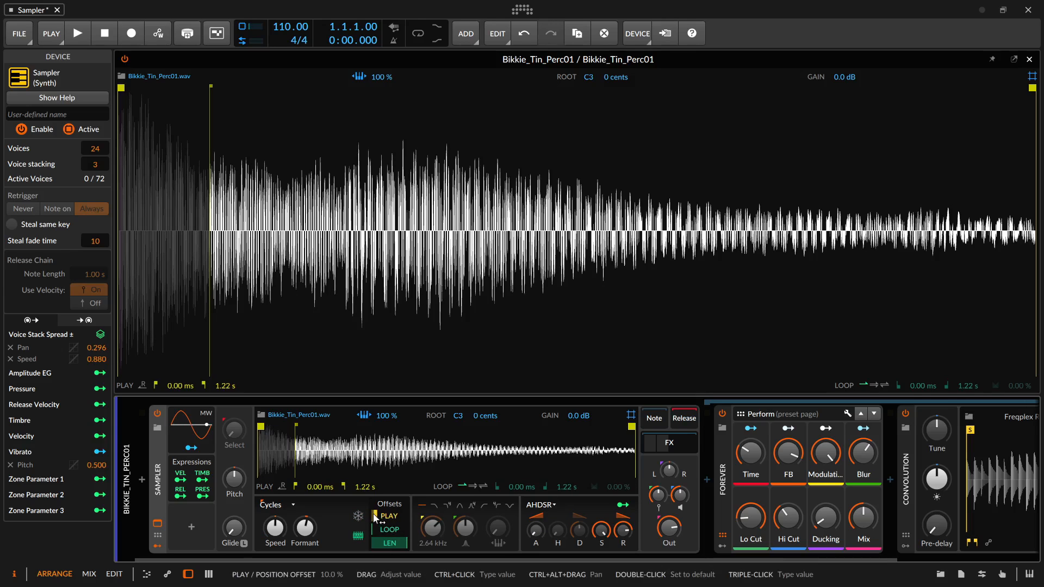
# Try a play offset of 14.8 % and reset it to its default
pyautogui.moveTo(374, 514)
pyautogui.mouseDown()
pyautogui.moveTo(374, 419)
pyautogui.moveTo(379, 520)
pyautogui.mouseUp()
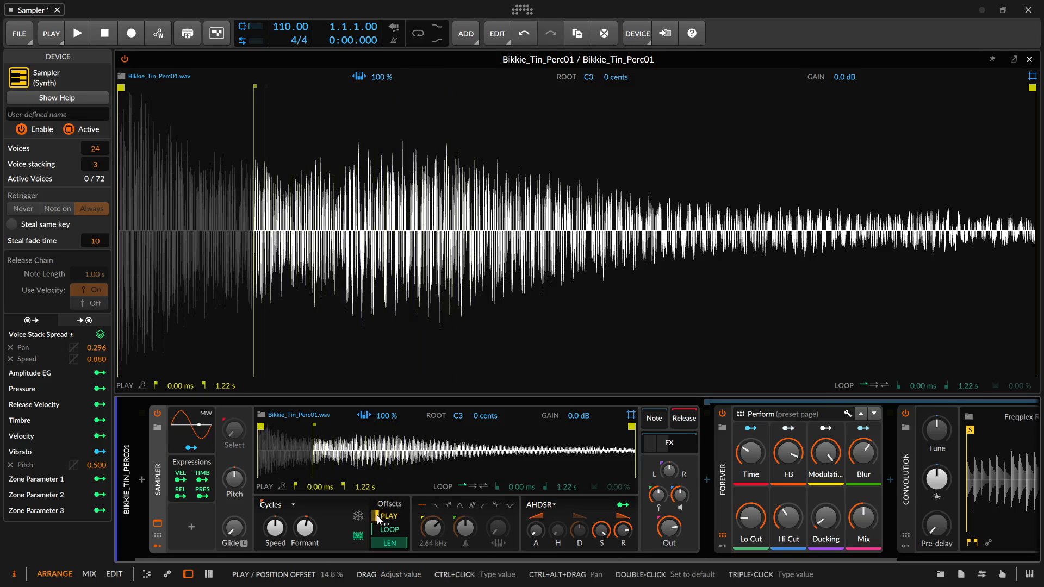
pyautogui.doubleClick(376, 515)
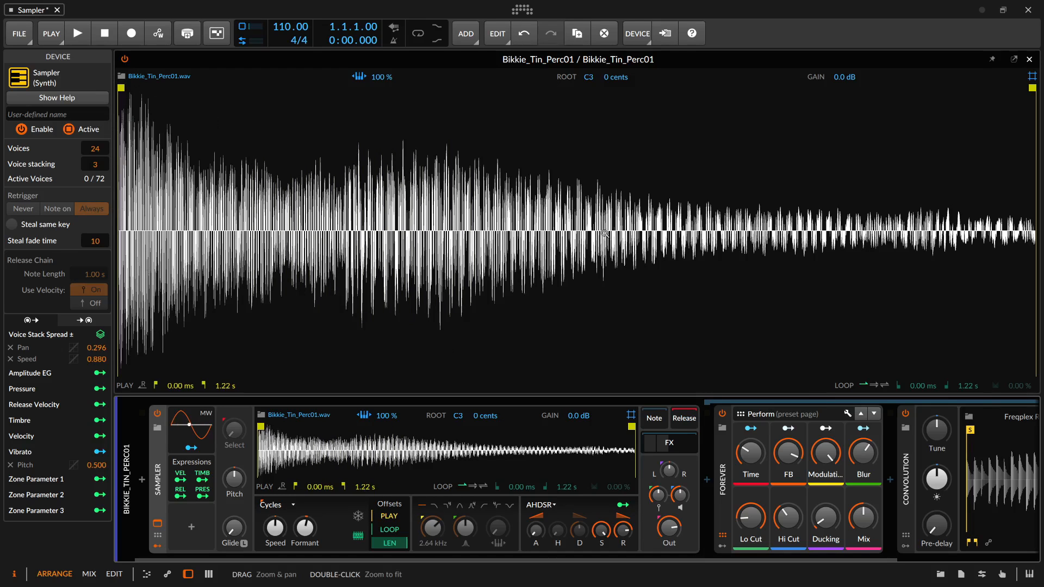
# Loop the sample from 513 ms to 857 ms, try shifting the loop offset, and turn looping off again
pyautogui.click(874, 385)
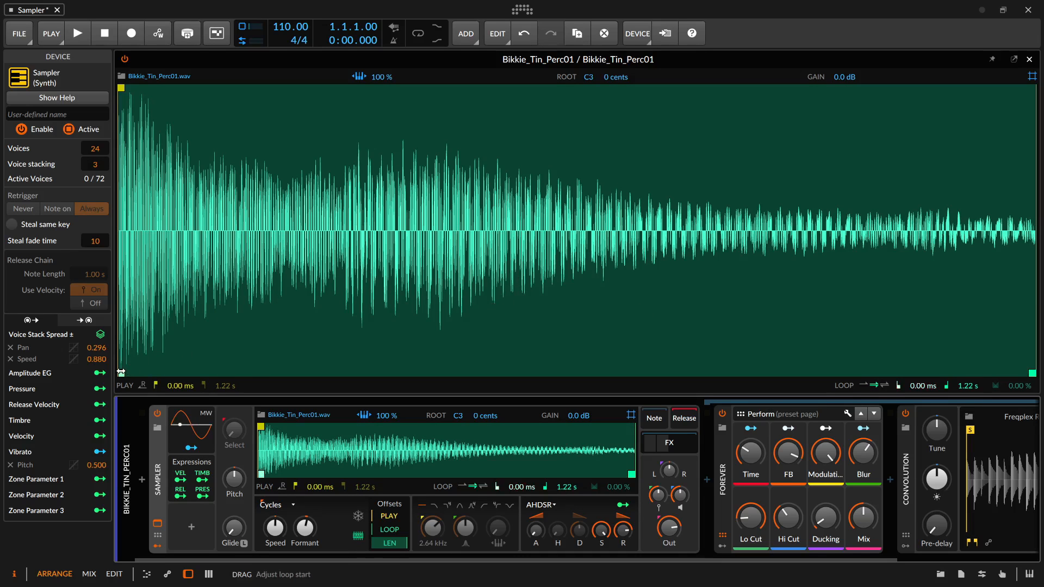
pyautogui.moveTo(121, 372); pyautogui.dragTo(504, 373)
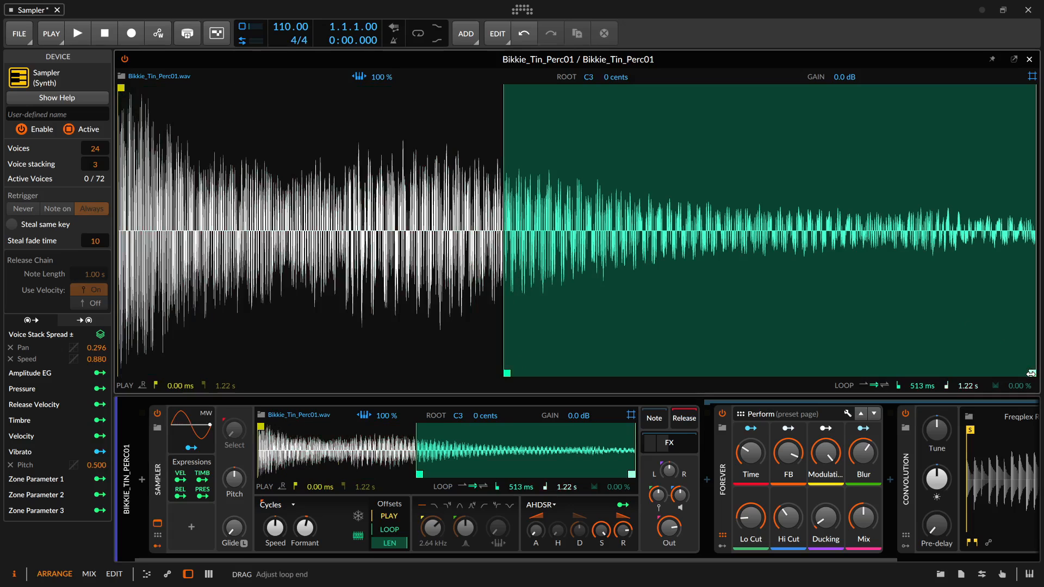
pyautogui.moveTo(1031, 373); pyautogui.dragTo(761, 375)
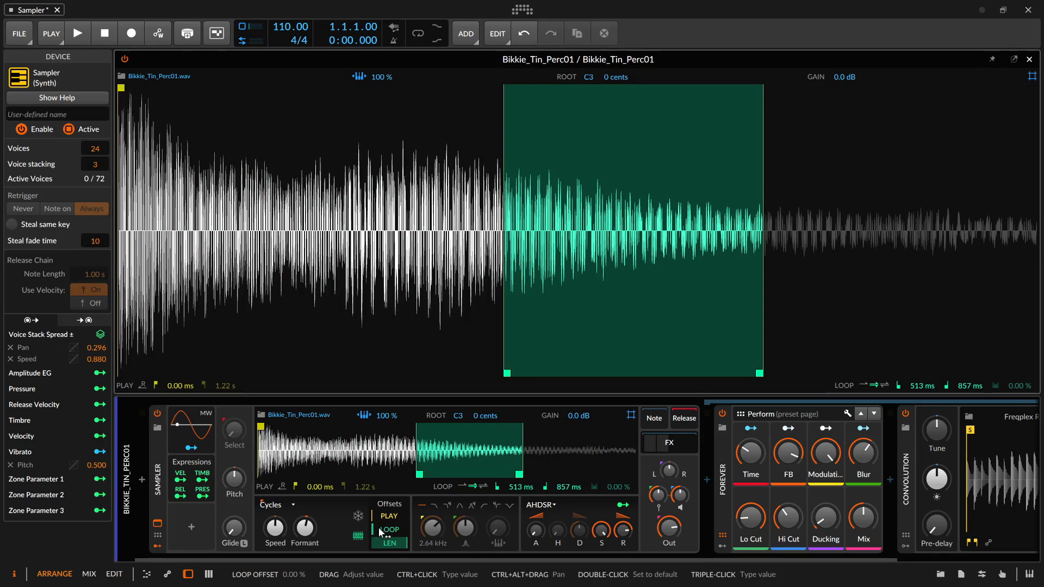
pyautogui.moveTo(377, 532)
pyautogui.mouseDown()
pyautogui.moveTo(377, 423)
pyautogui.moveTo(377, 532)
pyautogui.mouseUp()
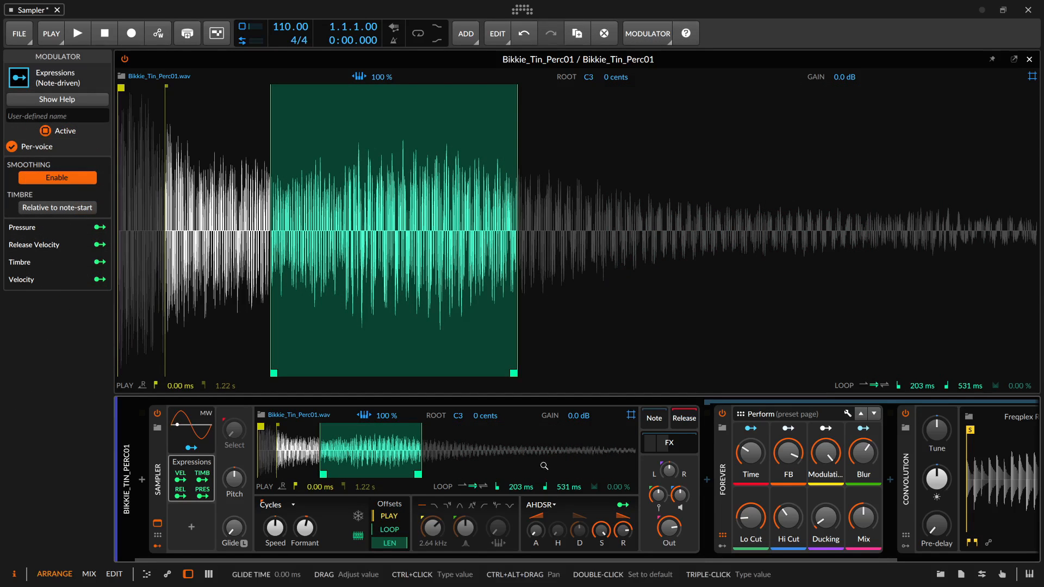
pyautogui.click(863, 385)
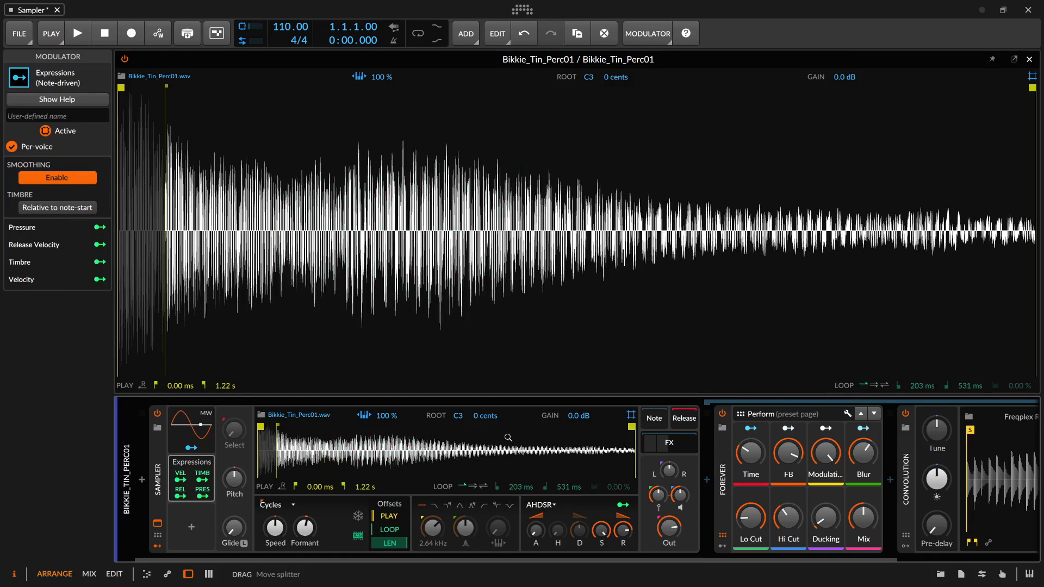
# Switch the Sampler's play mode to Textures with the default play offset and a grain size of 192 ms
pyautogui.click(293, 504)
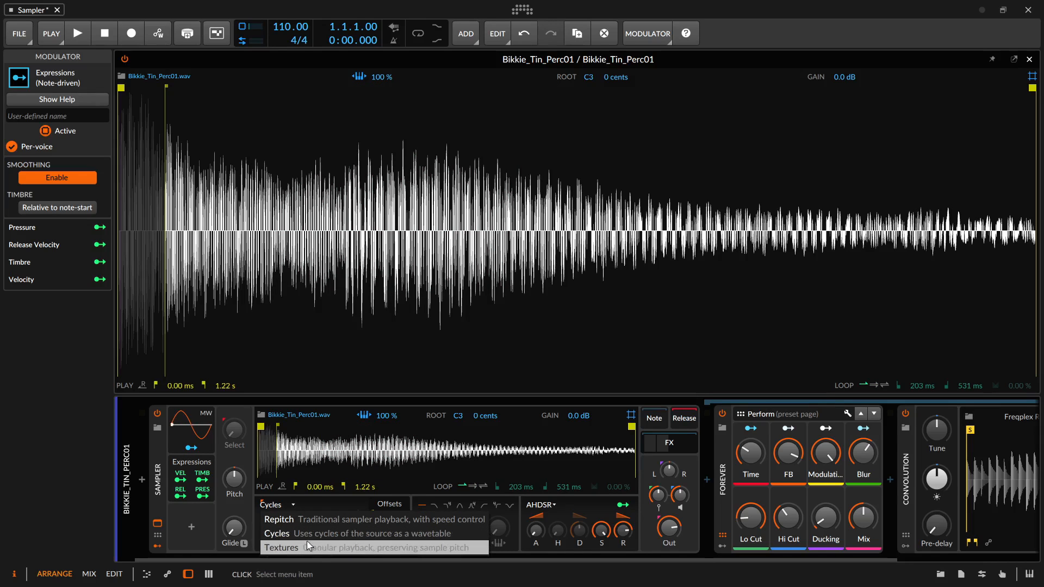
pyautogui.click(435, 550)
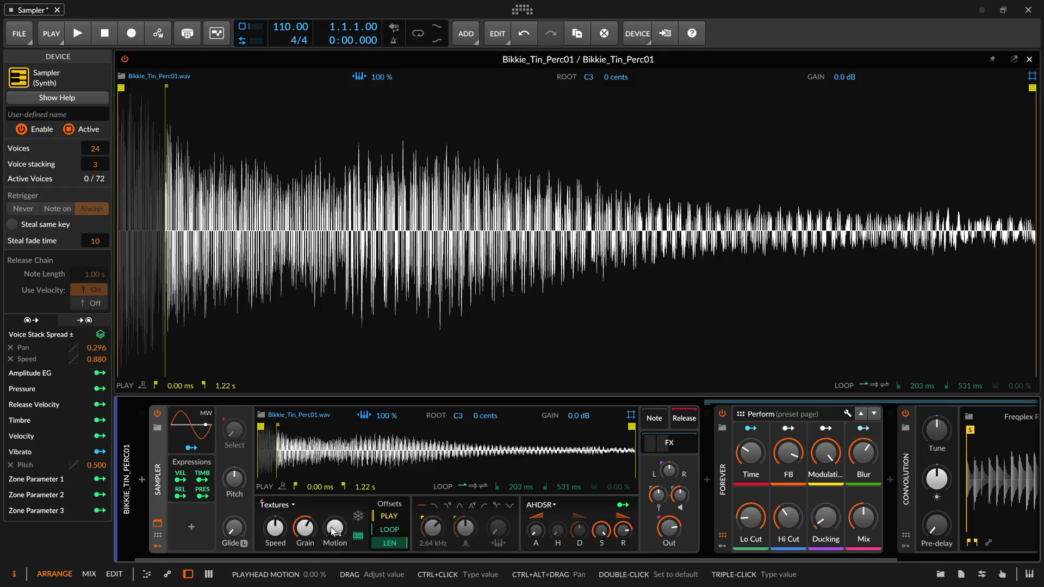
pyautogui.doubleClick(380, 515)
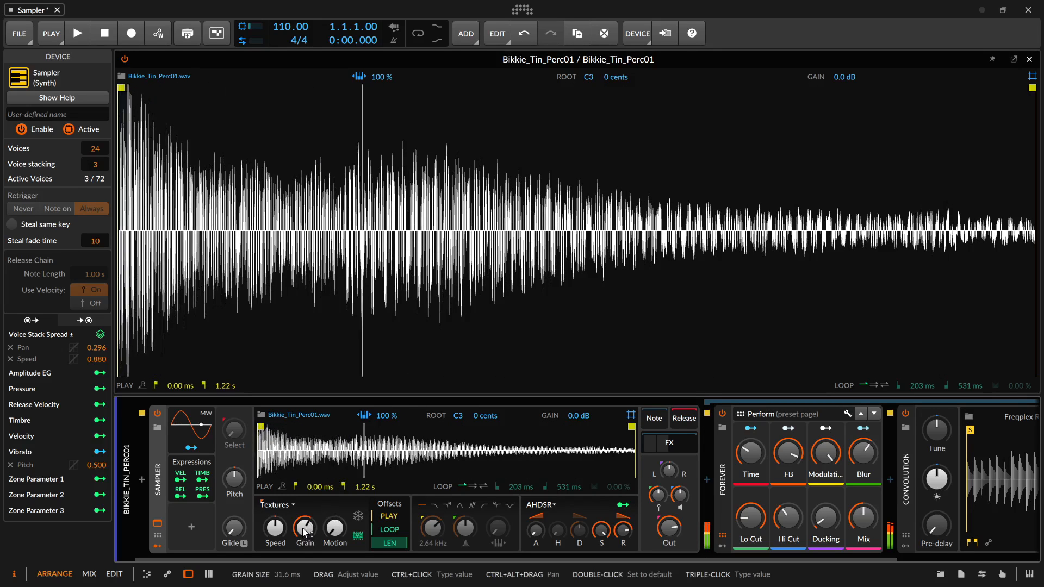
pyautogui.moveTo(304, 532); pyautogui.dragTo(304, 506)
# Bypass the Forever and Convolution devices and try further grain size adjustments on the dry sound
pyautogui.click(723, 413)
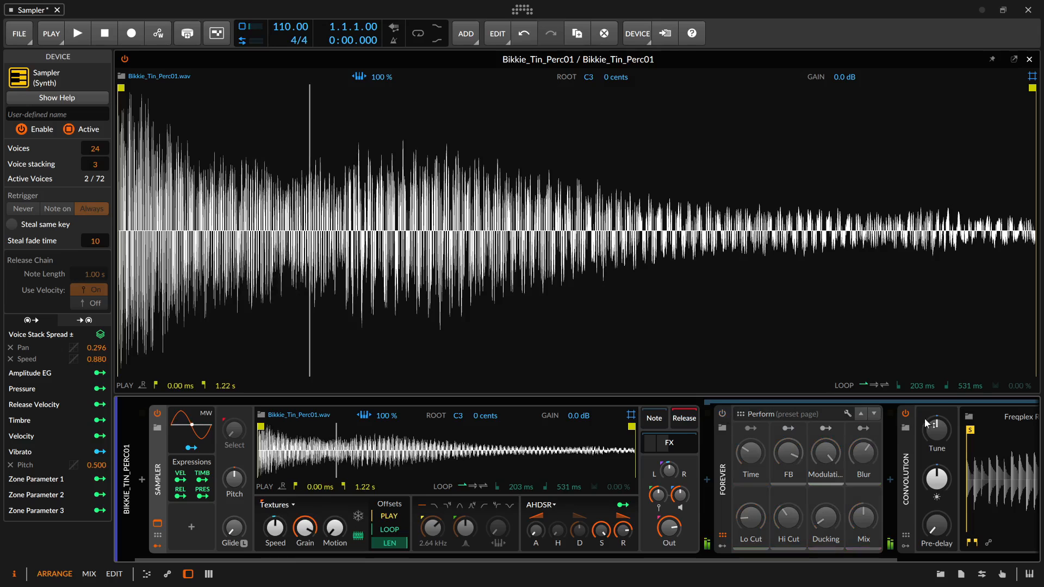
pyautogui.click(905, 413)
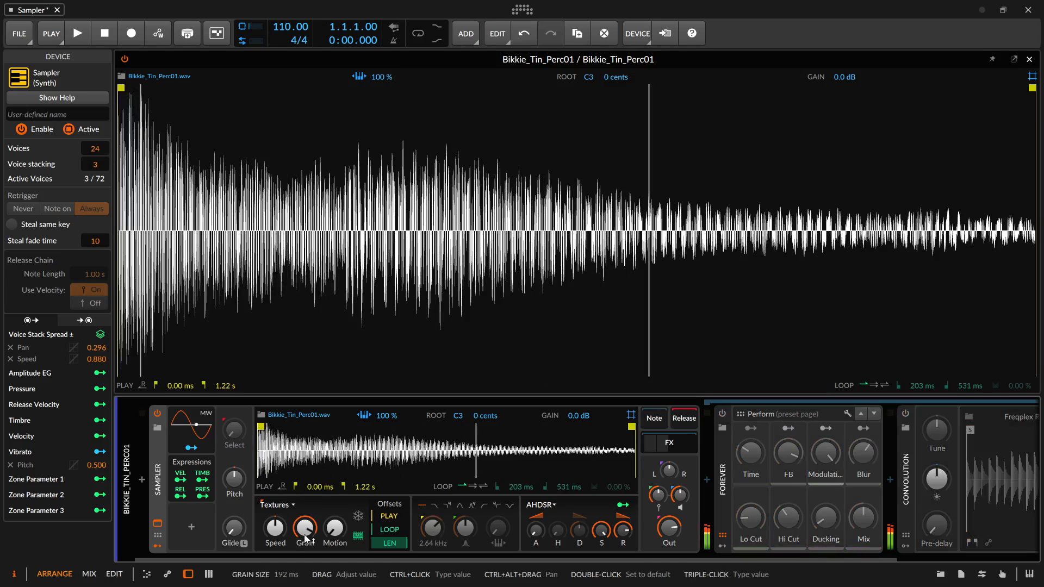
pyautogui.moveTo(306, 528)
pyautogui.mouseDown()
pyautogui.moveTo(305, 560)
pyautogui.moveTo(303, 526)
pyautogui.mouseUp()
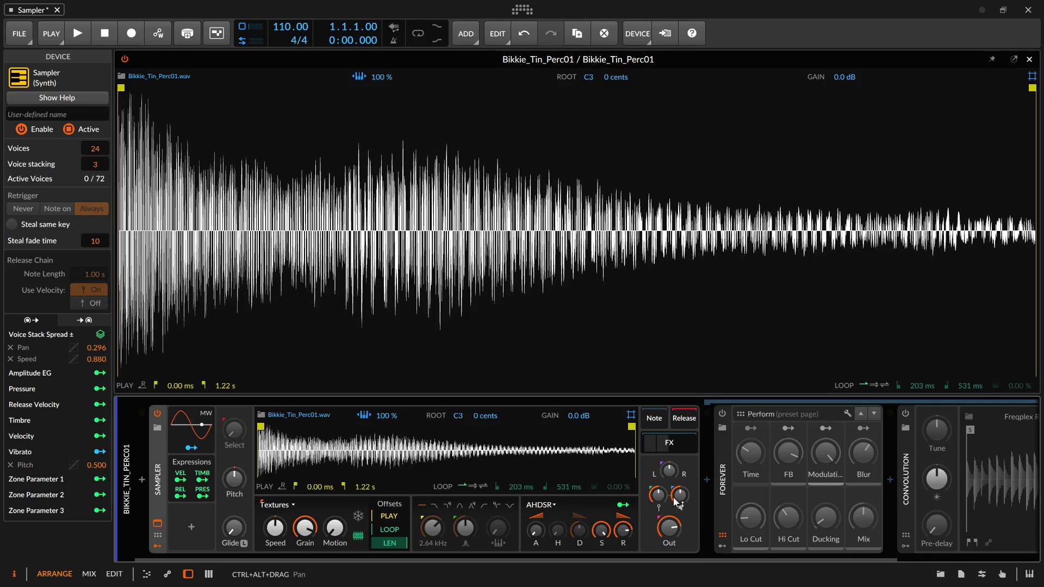
# Remove the Voice Stack Spread ± modulation from the Sampler's Pan and Speed
pyautogui.rightClick(672, 472)
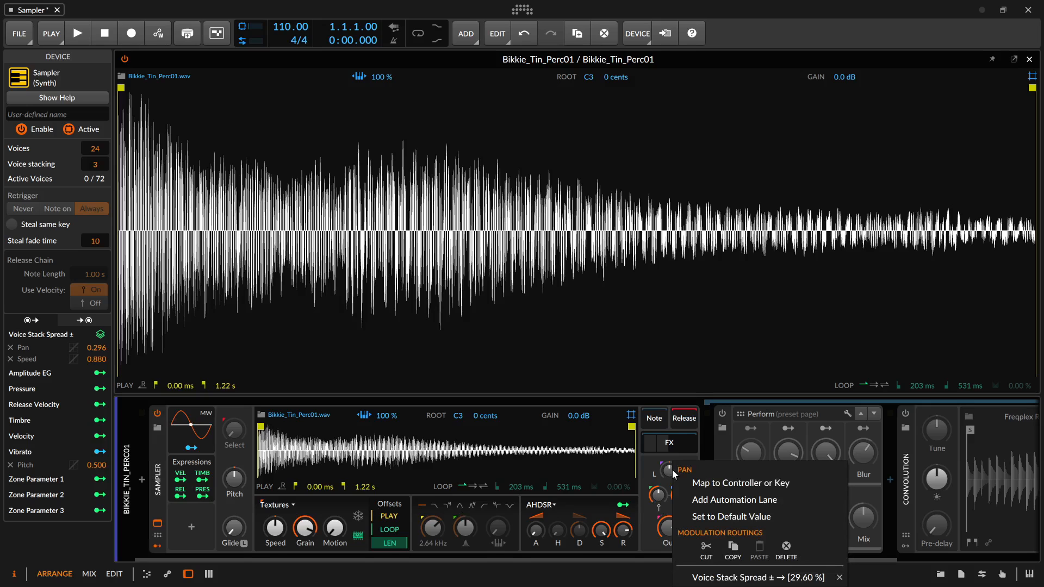
pyautogui.click(838, 582)
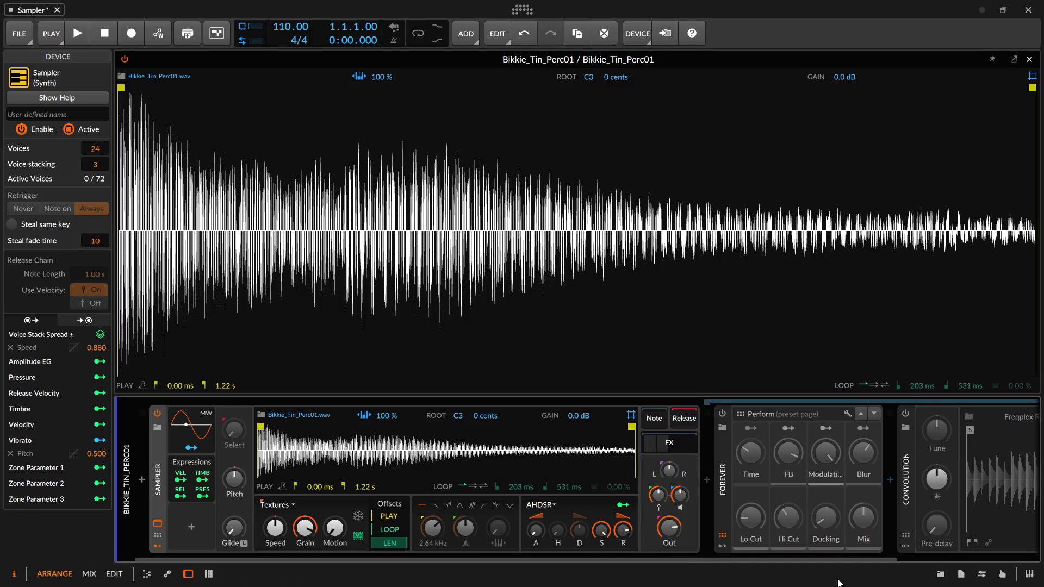
pyautogui.rightClick(274, 531)
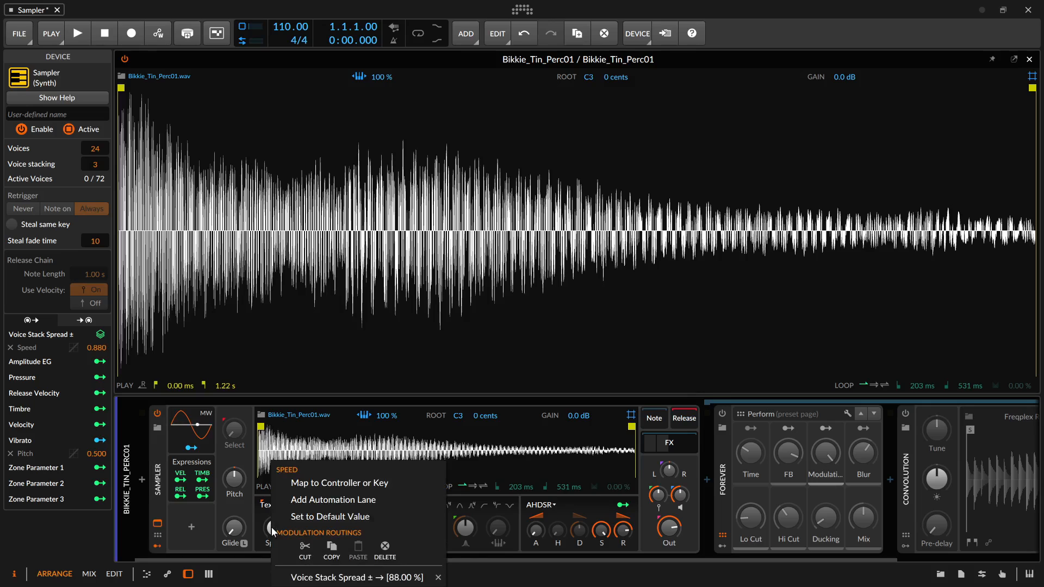
pyautogui.click(438, 578)
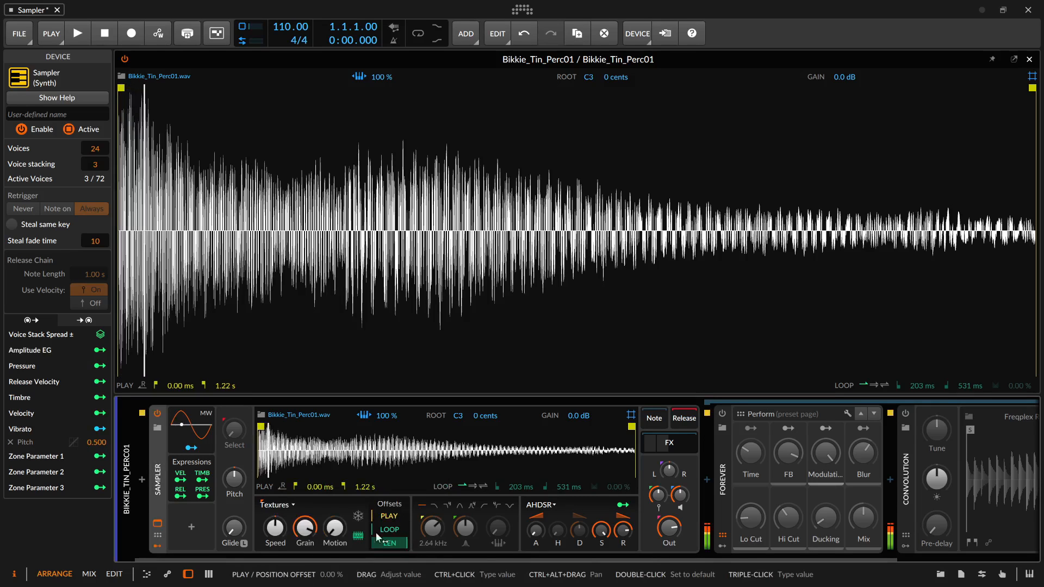
# Reduce the grain size, try a playback Speed of 25.6 %, and adjust the playhead Motion
pyautogui.moveTo(305, 536); pyautogui.dragTo(277, 583)
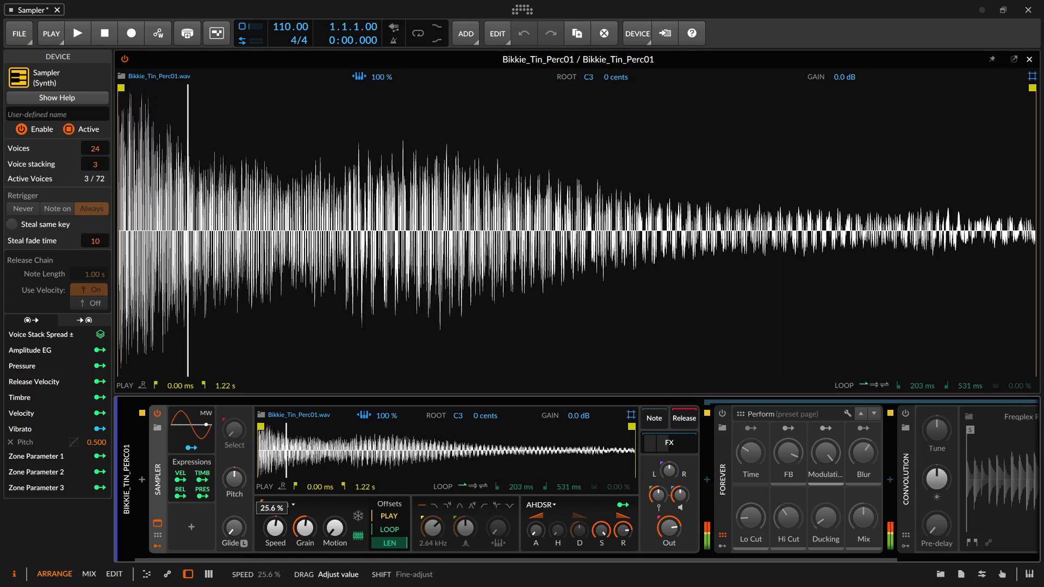
pyautogui.moveTo(334, 540); pyautogui.dragTo(322, 534)
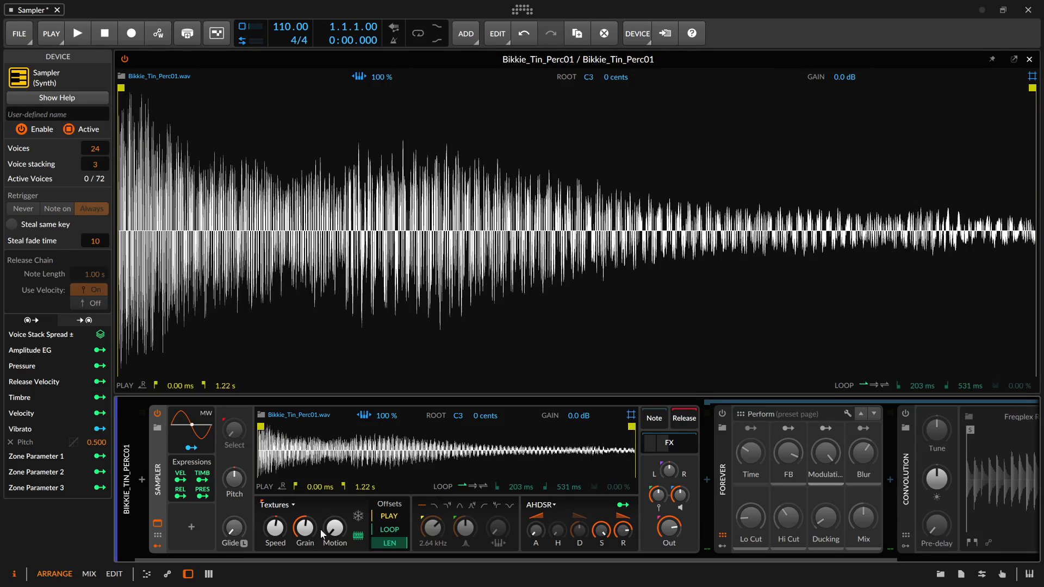
# Freeze the playhead with the play start at 423 ms and re-enable the Forever and Convolution devices
pyautogui.click(357, 516)
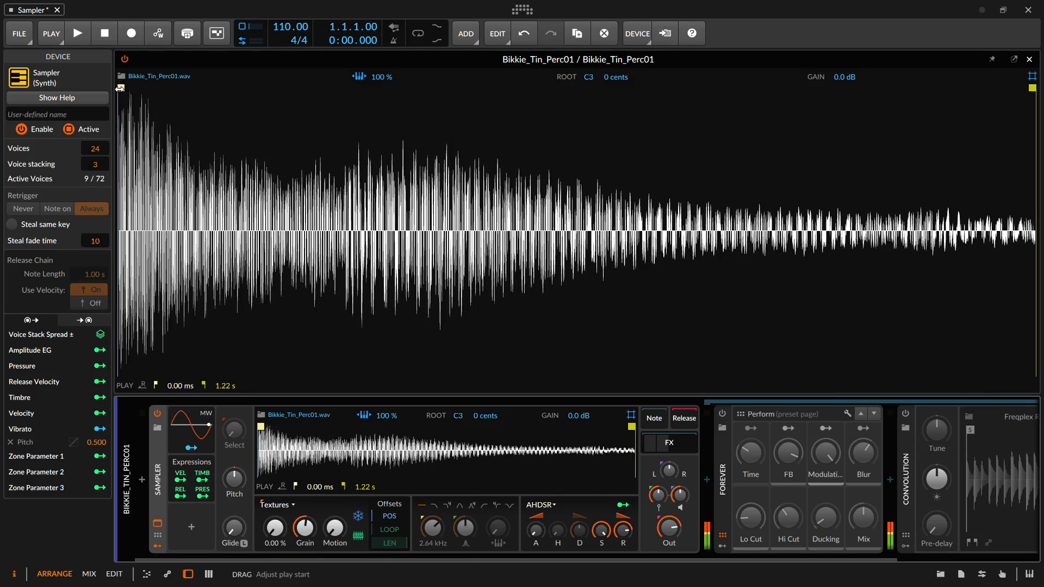
pyautogui.moveTo(119, 87)
pyautogui.mouseDown()
pyautogui.moveTo(436, 125)
pyautogui.moveTo(439, 147)
pyautogui.mouseUp()
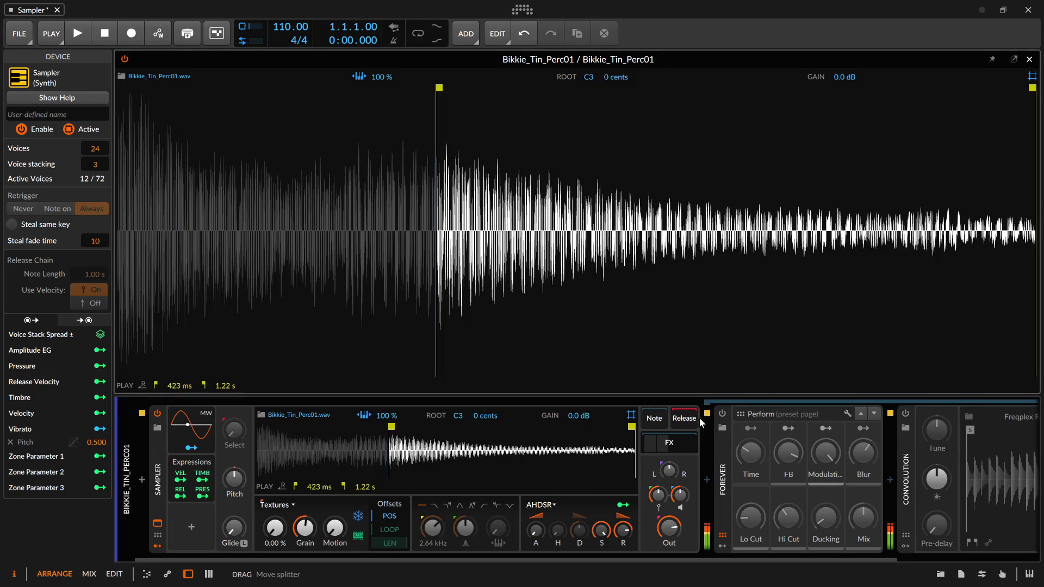
pyautogui.click(722, 413)
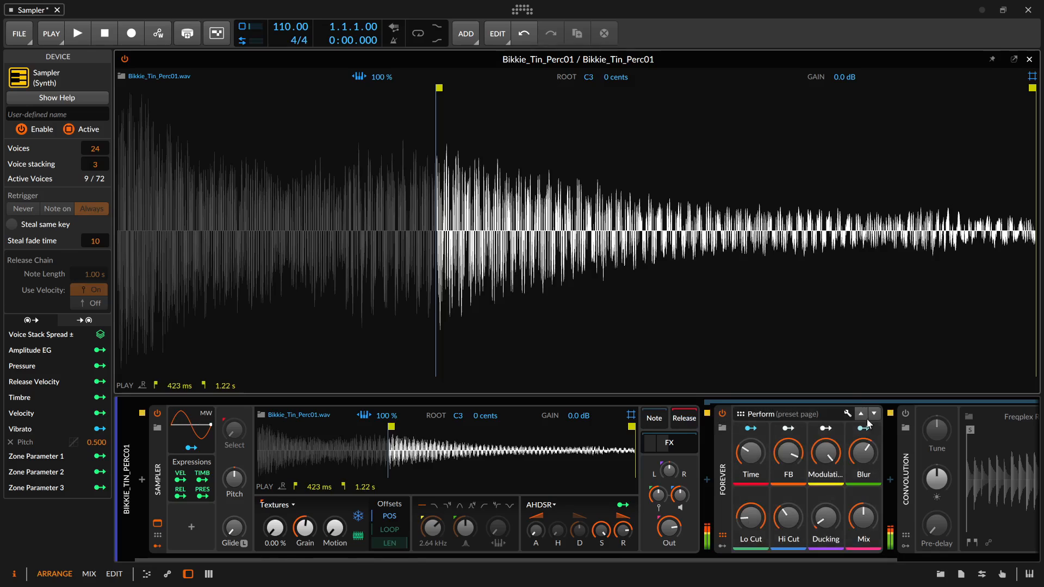
pyautogui.click(906, 413)
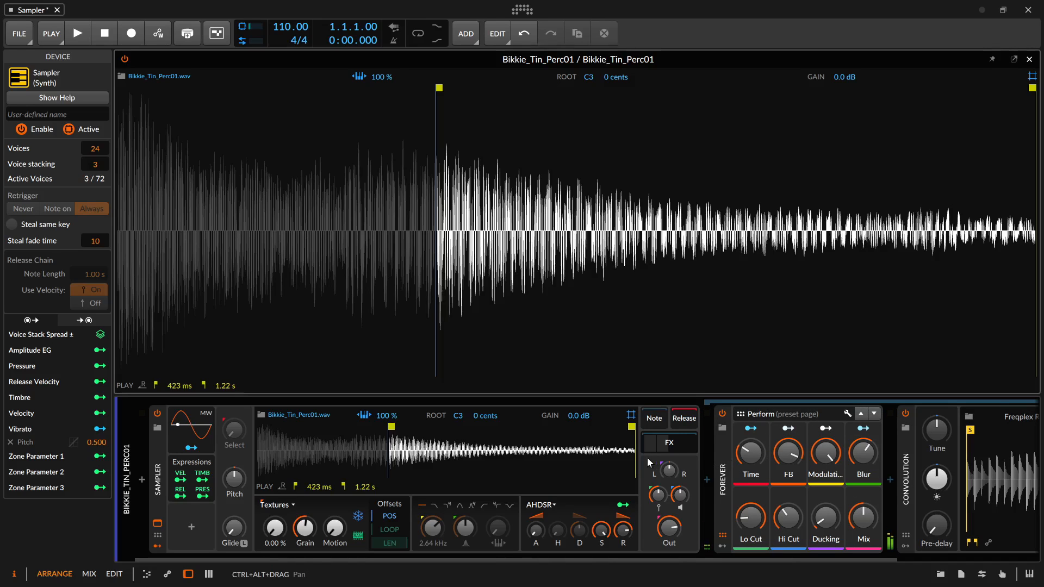
# Unfreeze the playhead and move the play start back to 0.00 ms
pyautogui.click(359, 517)
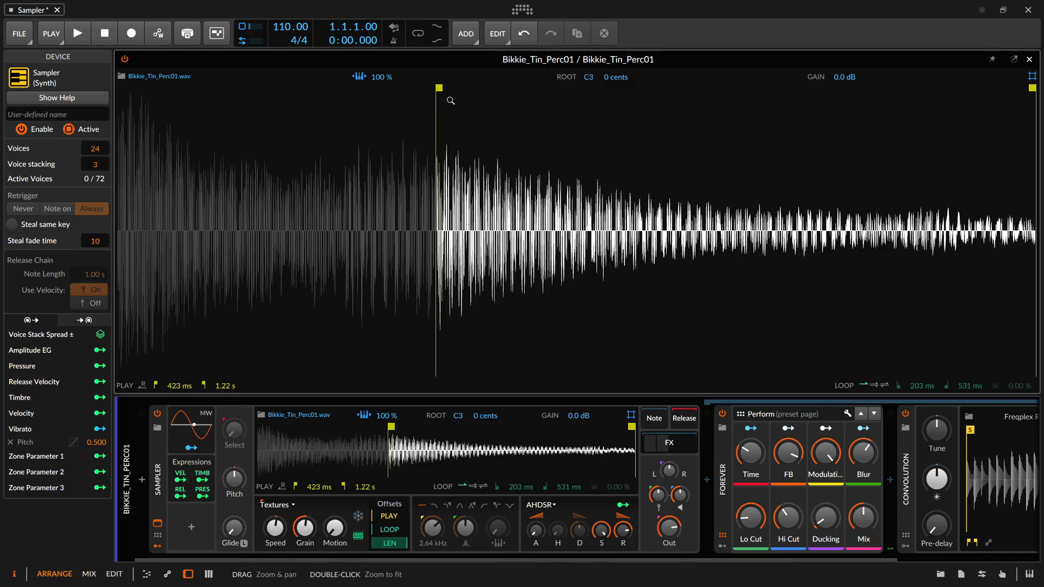
pyautogui.moveTo(439, 87); pyautogui.dragTo(123, 87)
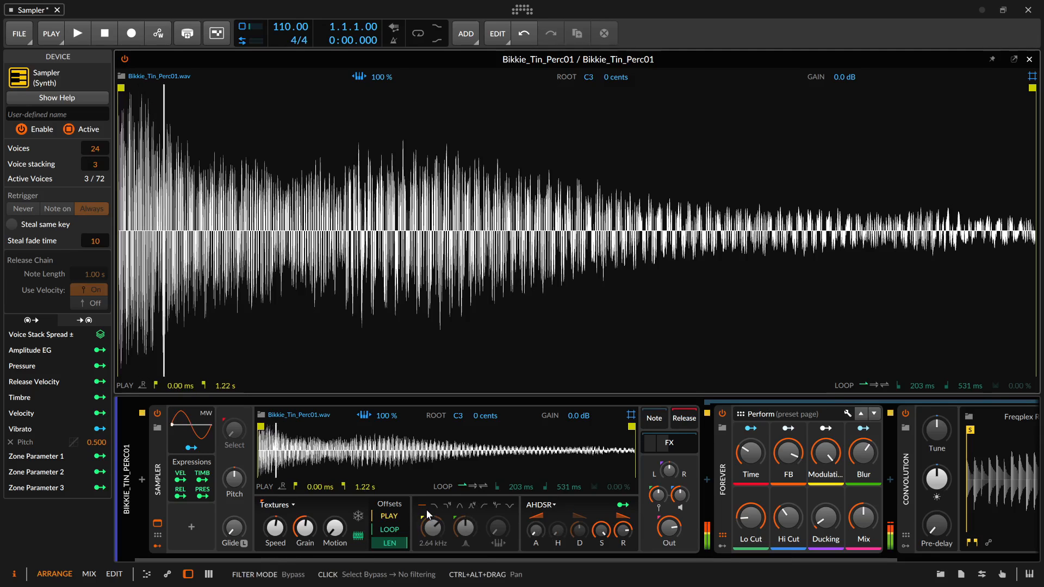
# Switch the Sampler's play mode to Repitch and bypass the Forever and Convolution devices
pyautogui.click(293, 507)
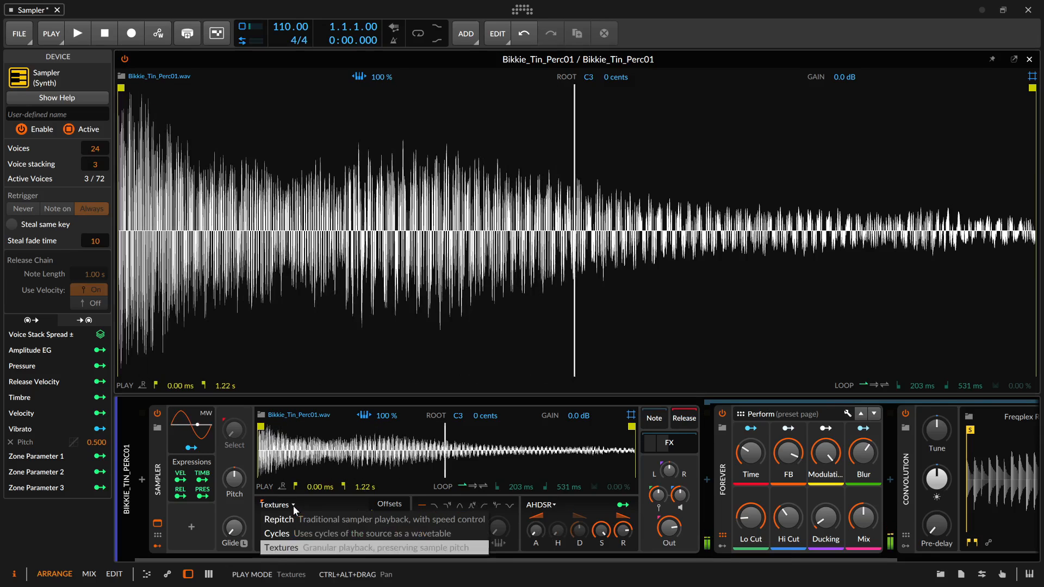
pyautogui.click(297, 520)
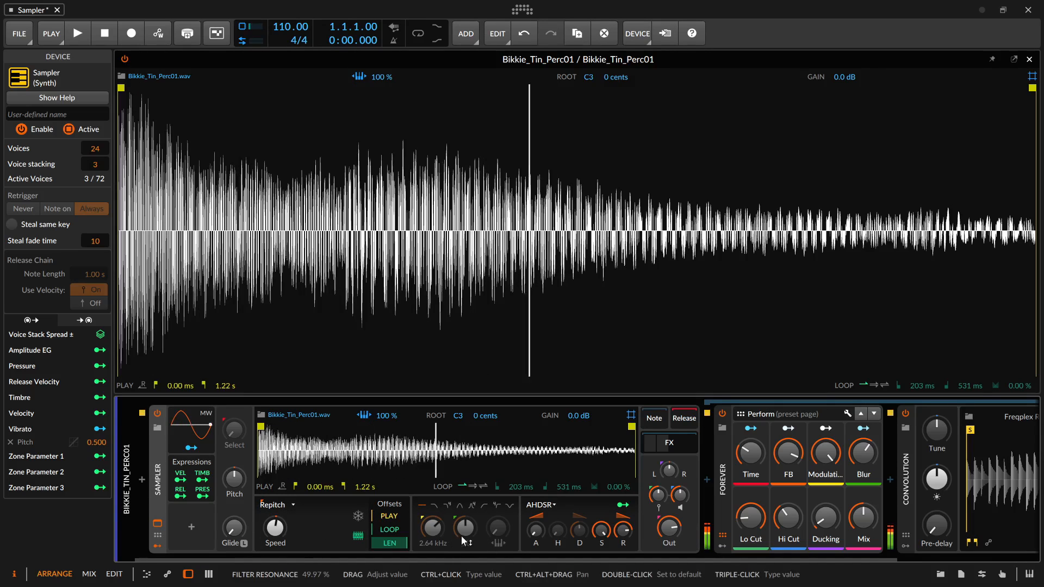
pyautogui.click(722, 416)
pyautogui.click(905, 417)
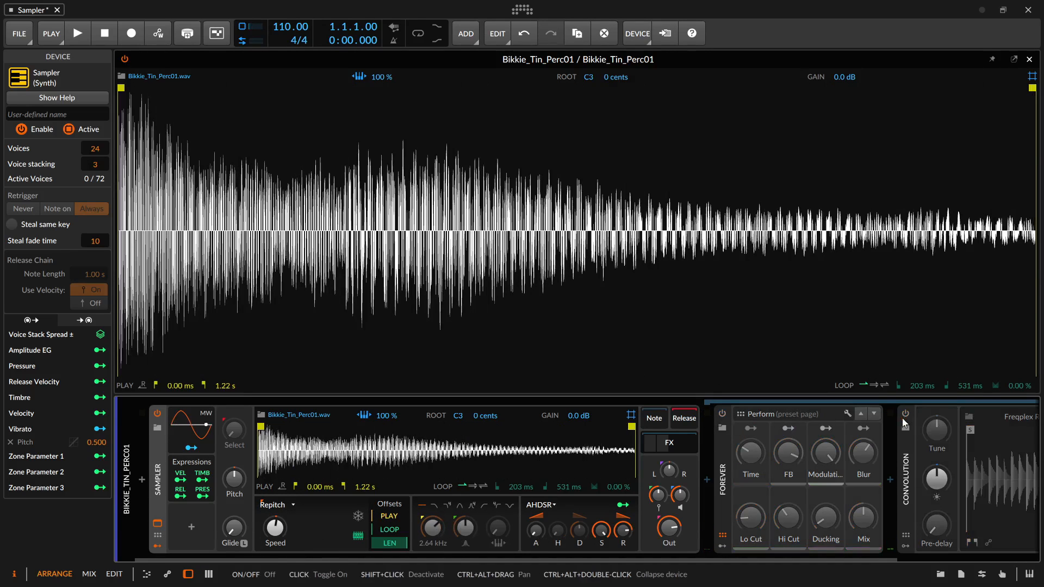
# Enable the Sampler's low-pass filter, set its frequency to 6.80 kHz with reduced resonance, and switch it to band-pass
pyautogui.click(434, 506)
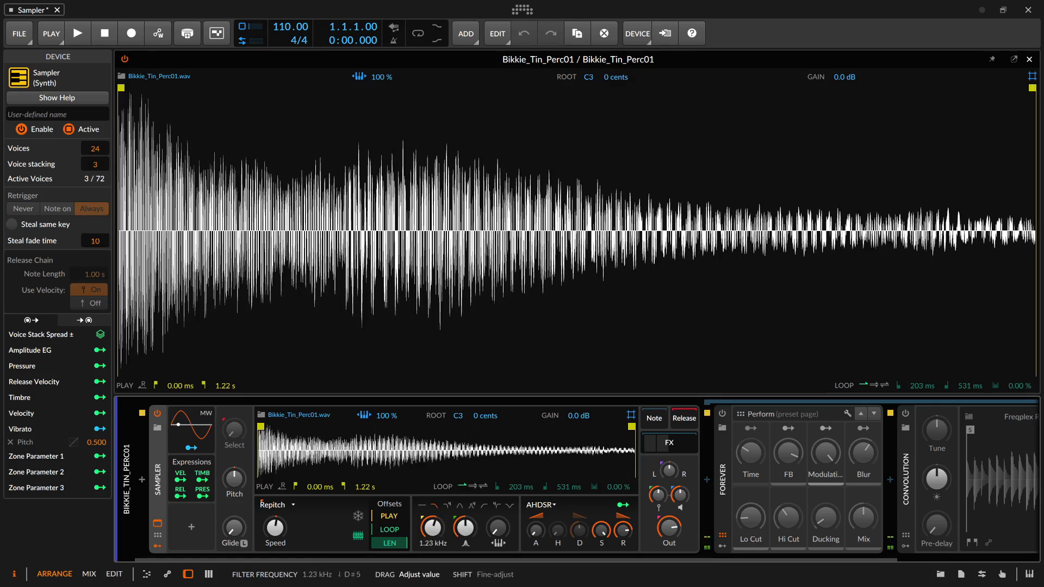
pyautogui.moveTo(433, 527); pyautogui.dragTo(465, 528)
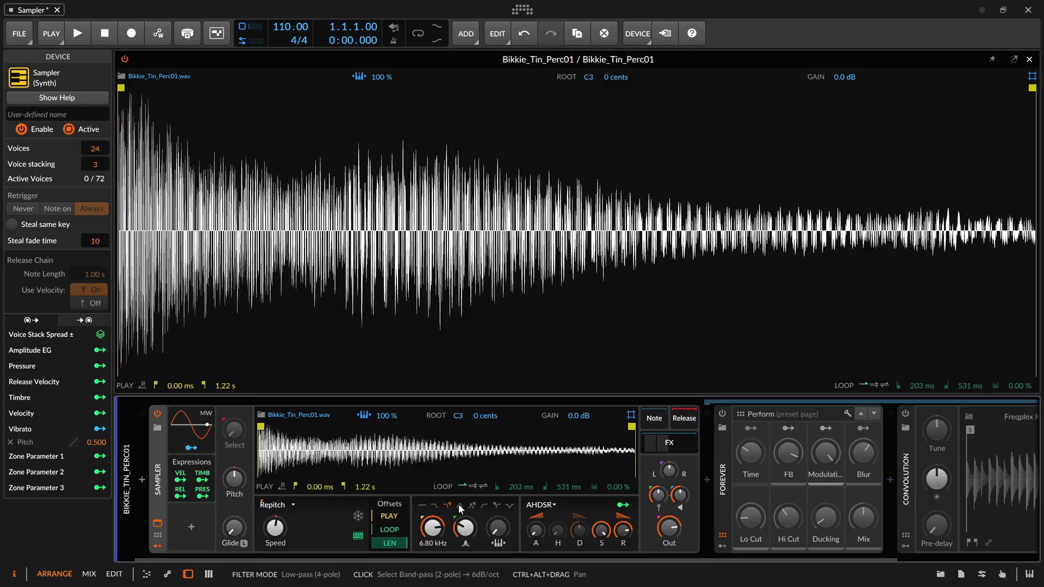
pyautogui.click(461, 508)
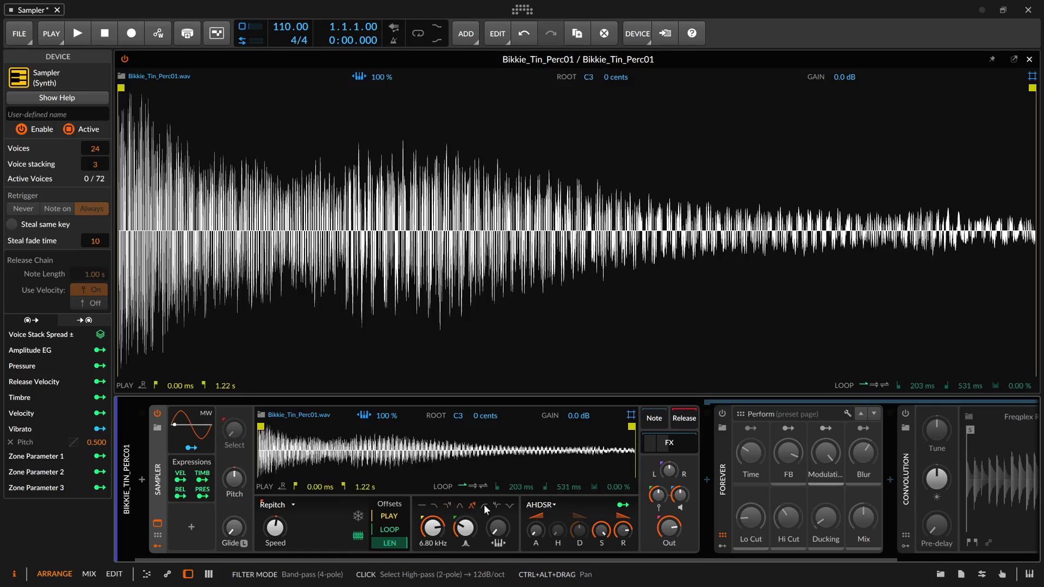
# Switch the Sampler's filter through the 2-pole and 4-pole high-pass modes to Notch and raise its resonance
pyautogui.click(484, 506)
pyautogui.click(496, 507)
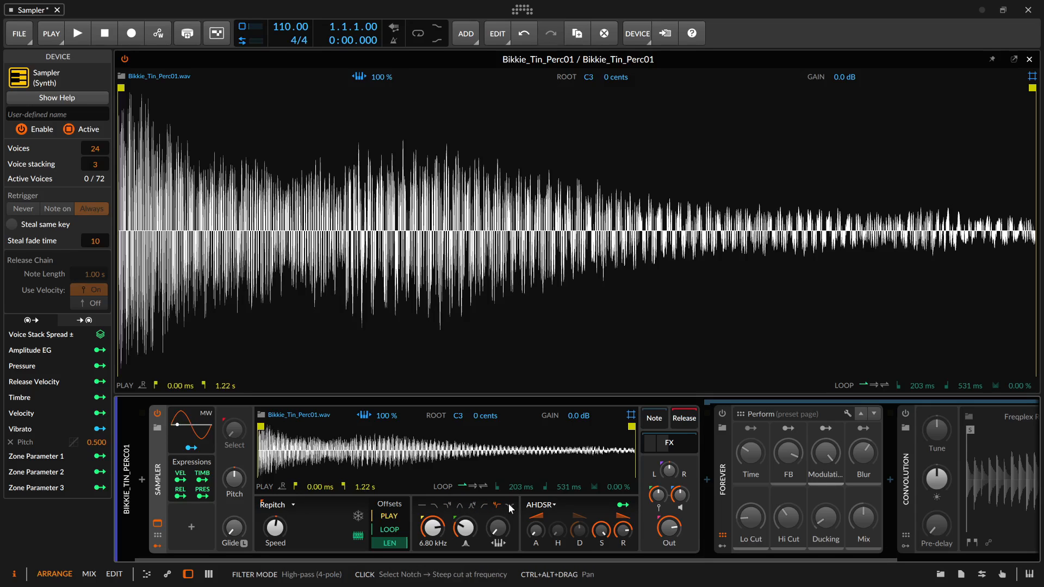
pyautogui.click(508, 507)
pyautogui.moveTo(465, 527)
pyautogui.mouseDown()
pyautogui.moveTo(465, 501)
pyautogui.moveTo(468, 531)
pyautogui.mouseUp()
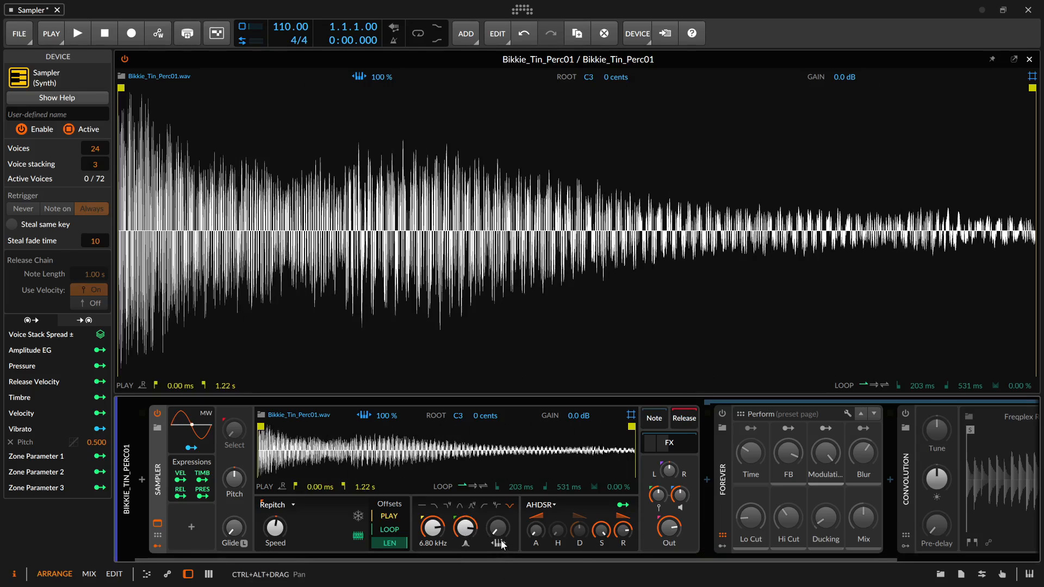
pyautogui.moveTo(498, 528)
pyautogui.mouseDown()
pyautogui.moveTo(498, 513)
pyautogui.moveTo(498, 550)
pyautogui.mouseUp()
# Shape the AHDSR envelope with a sustain below 50 %, a hold of about 55.5 ms and a decay of about 861 ms
pyautogui.click(601, 530)
pyautogui.moveTo(601, 531); pyautogui.dragTo(601, 554)
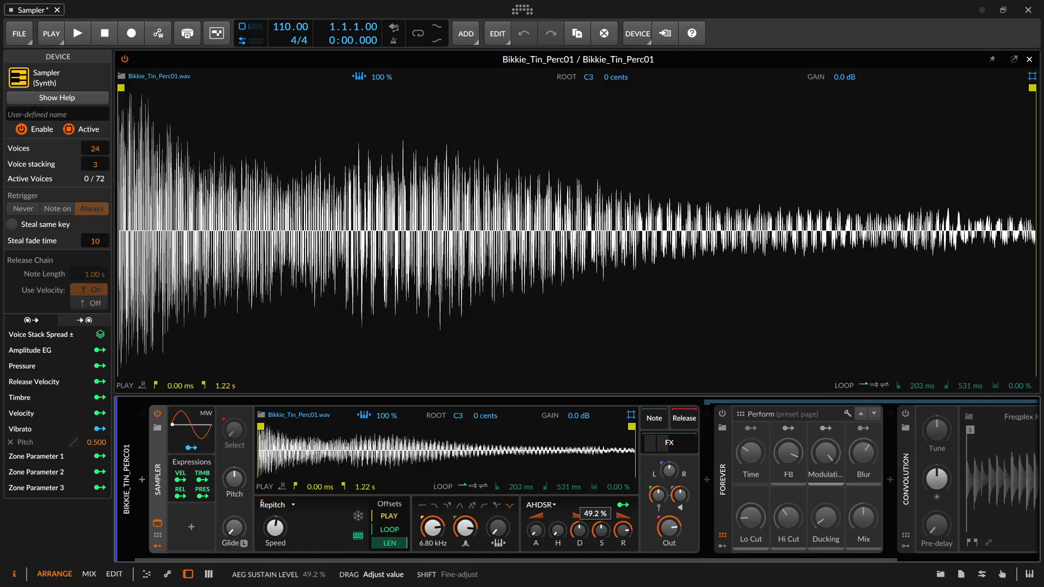
pyautogui.moveTo(601, 555); pyautogui.dragTo(601, 557)
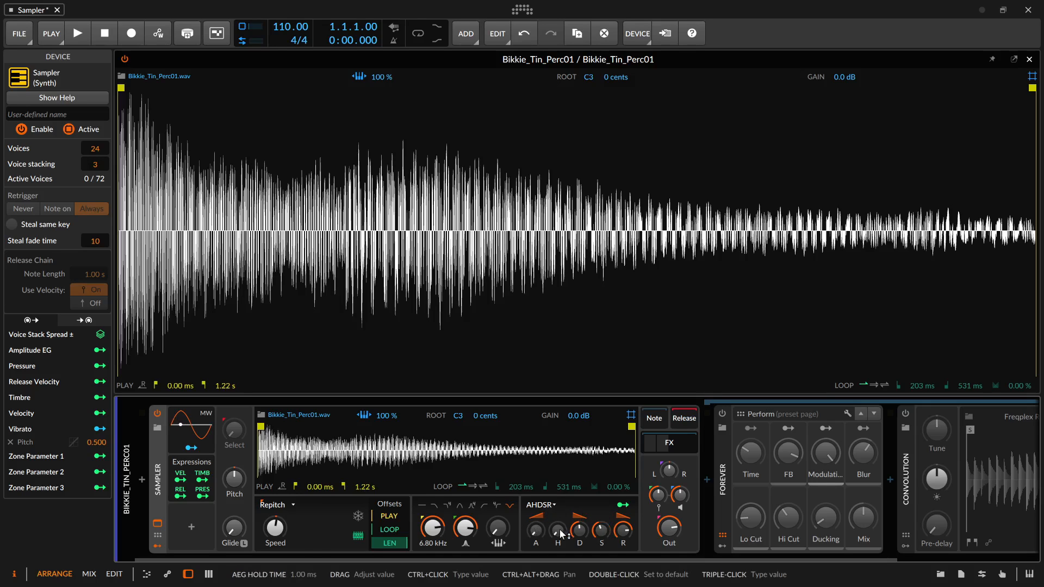
pyautogui.moveTo(558, 530); pyautogui.dragTo(558, 528)
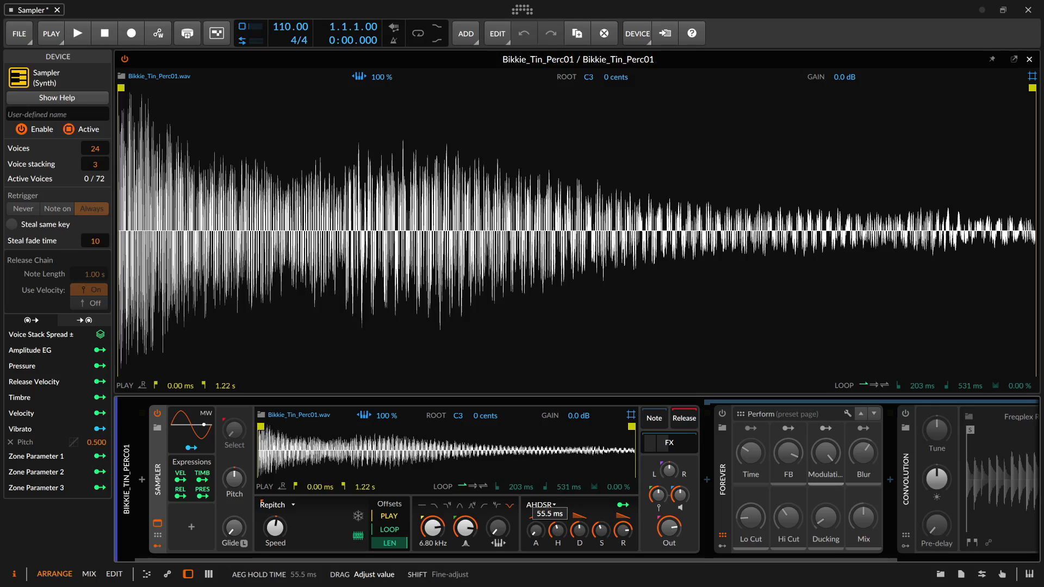
pyautogui.moveTo(558, 528); pyautogui.dragTo(579, 526)
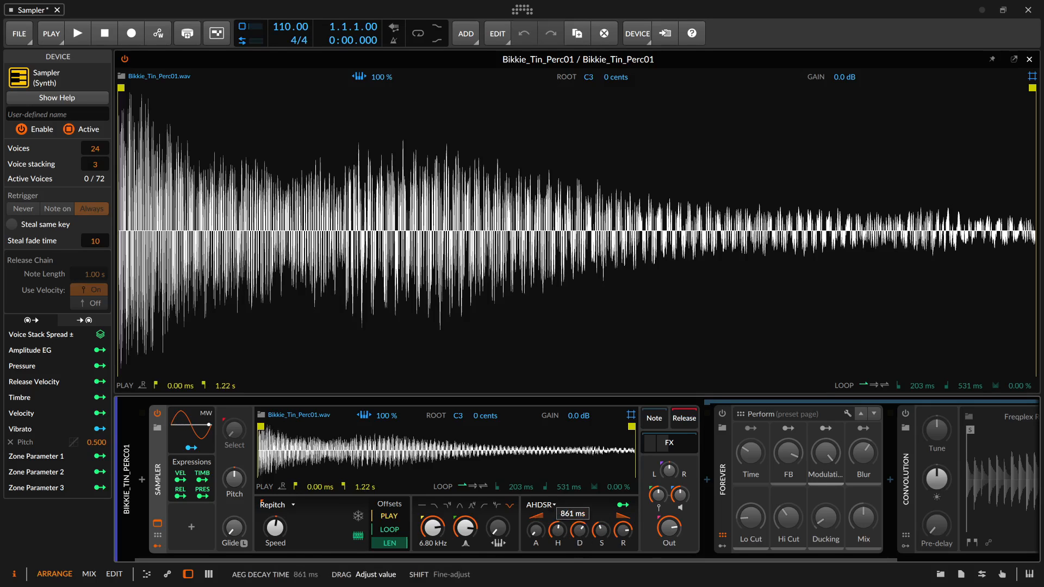
pyautogui.moveTo(579, 523); pyautogui.dragTo(600, 527)
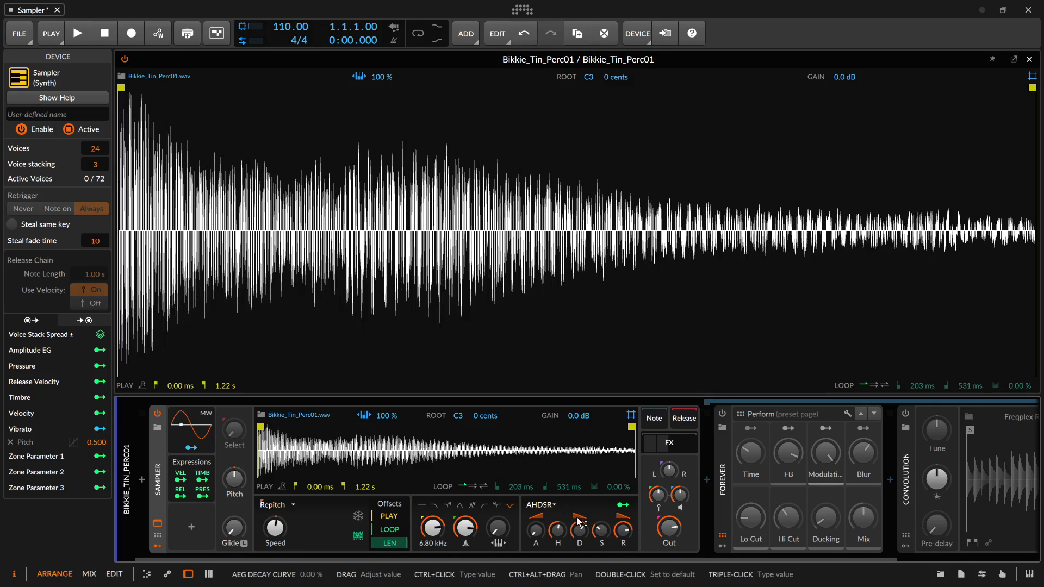
# Try out the envelope's decay, attack and release curves, and reset the attack curve to its default
pyautogui.moveTo(580, 522); pyautogui.dragTo(536, 516)
pyautogui.moveTo(623, 516); pyautogui.dragTo(579, 519)
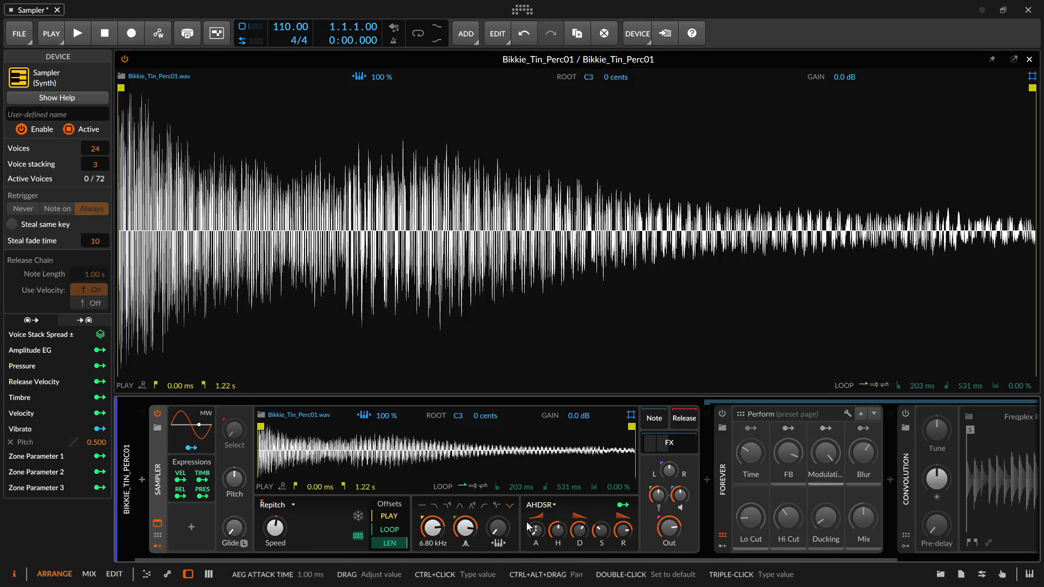
pyautogui.doubleClick(536, 517)
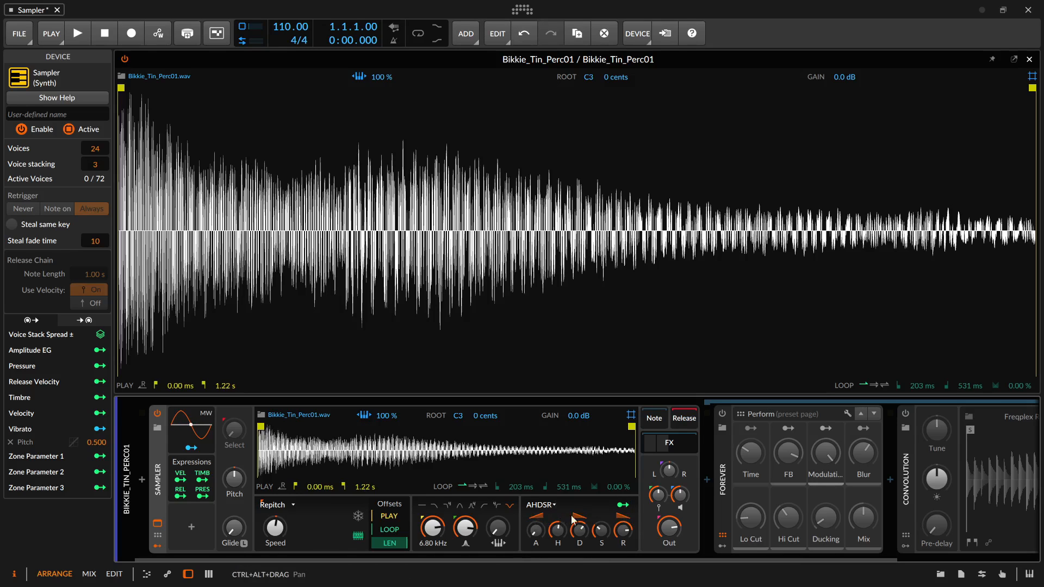
# Map the amplitude envelope to the Sampler's play position offset with a modulation amount of 0.576
pyautogui.click(623, 507)
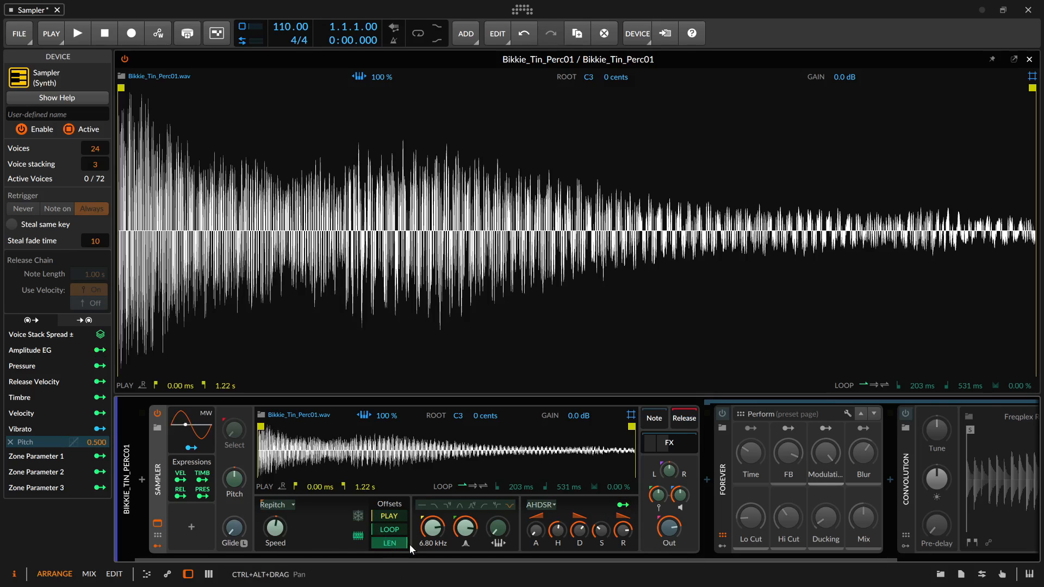
pyautogui.moveTo(374, 514); pyautogui.dragTo(374, 494)
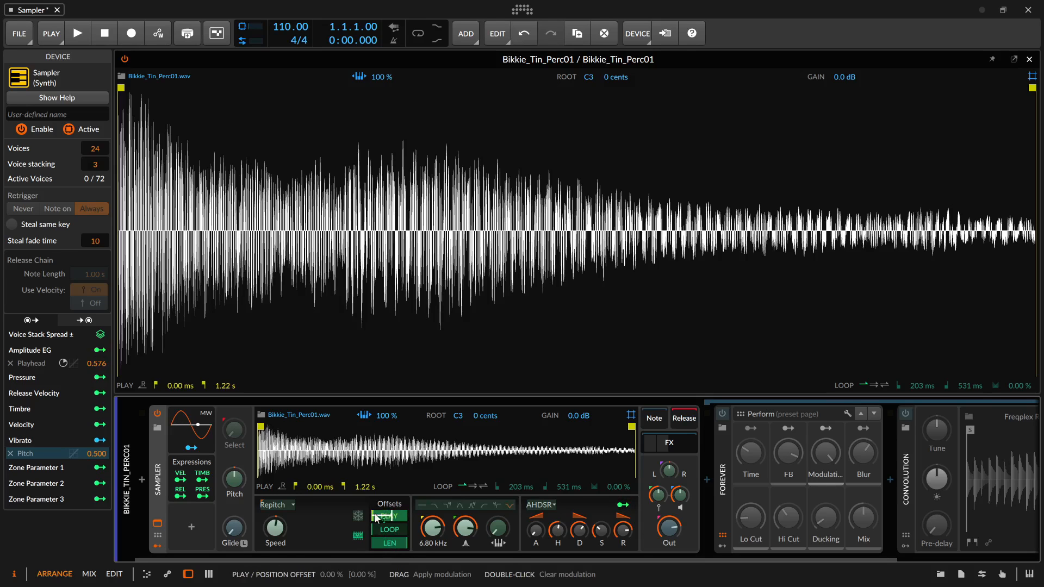
pyautogui.click(624, 506)
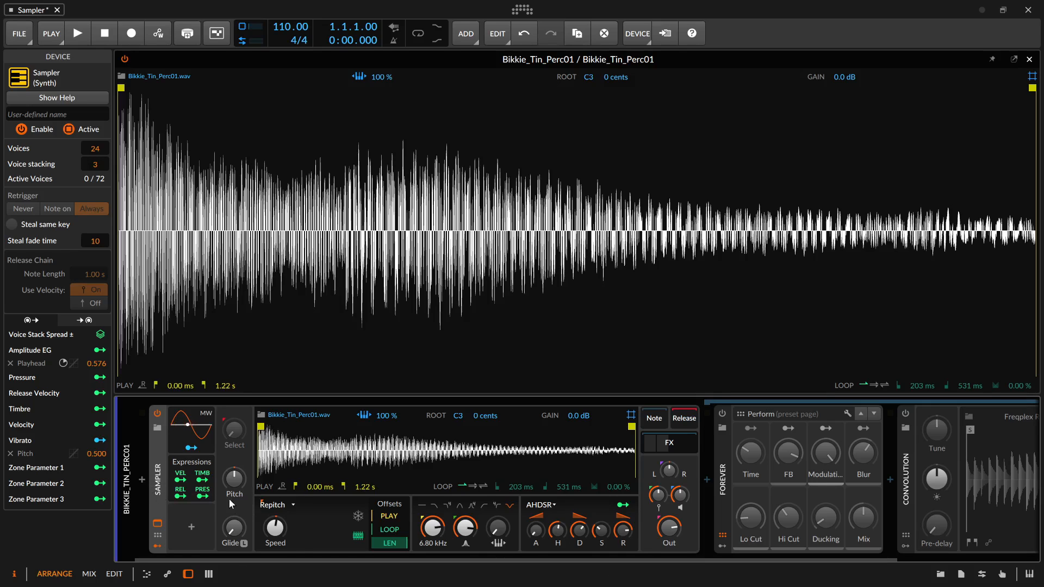
# Open the Sampler's help page, examine the output section annotations, try its output and gain controls, and close it
pyautogui.rightClick(158, 485)
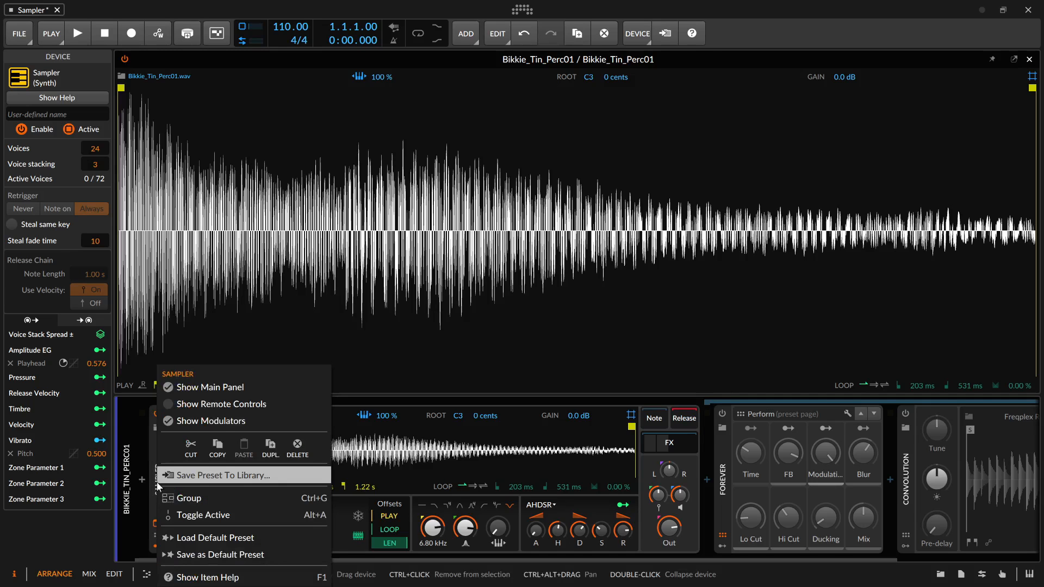
pyautogui.click(225, 577)
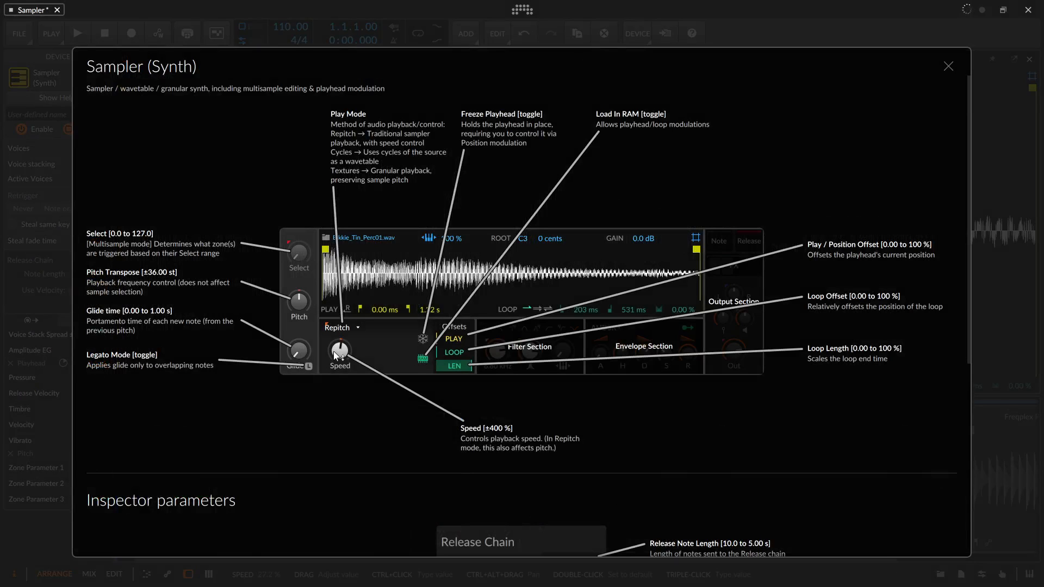
pyautogui.moveTo(543, 358)
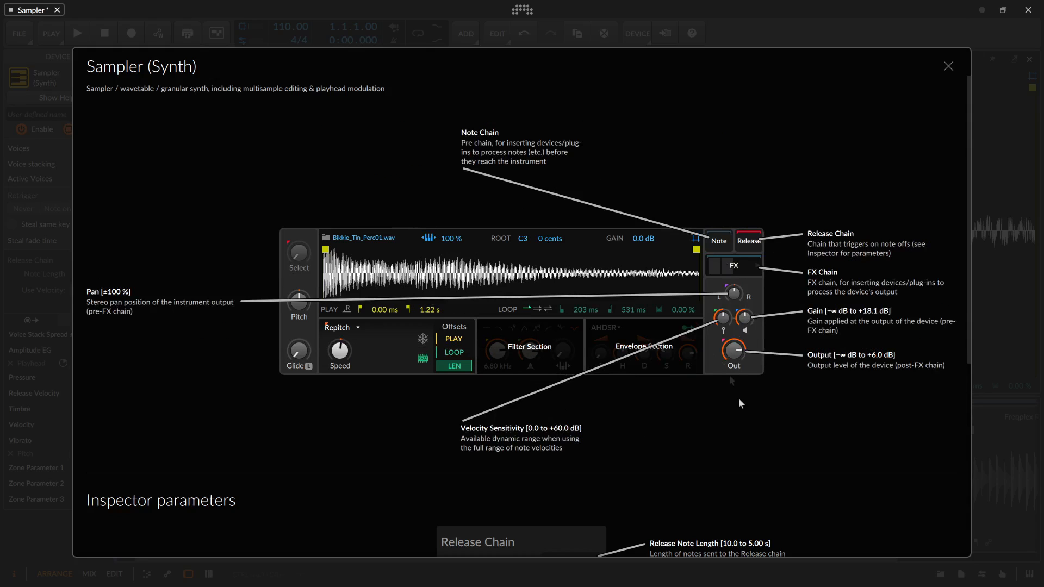
pyautogui.moveTo(730, 351)
pyautogui.mouseDown()
pyautogui.moveTo(730, 372)
pyautogui.moveTo(730, 359)
pyautogui.mouseUp()
pyautogui.moveTo(744, 317)
pyautogui.mouseDown()
pyautogui.moveTo(745, 331)
pyautogui.moveTo(744, 313)
pyautogui.mouseUp()
pyautogui.click(946, 73)
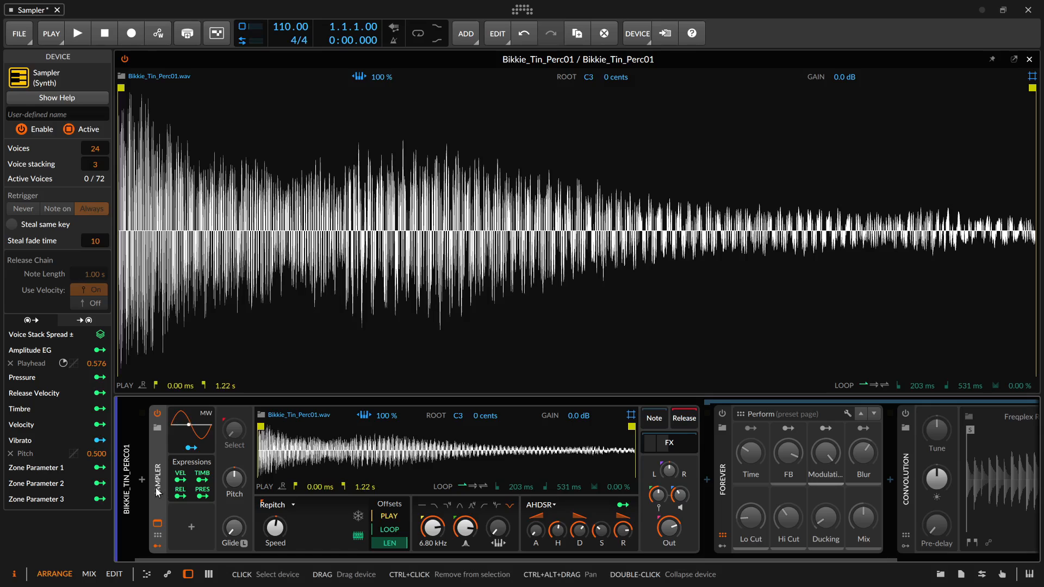
# Open help in general and for the Sampler specifically, closing each view after a brief look
pyautogui.click(693, 34)
pyautogui.click(951, 66)
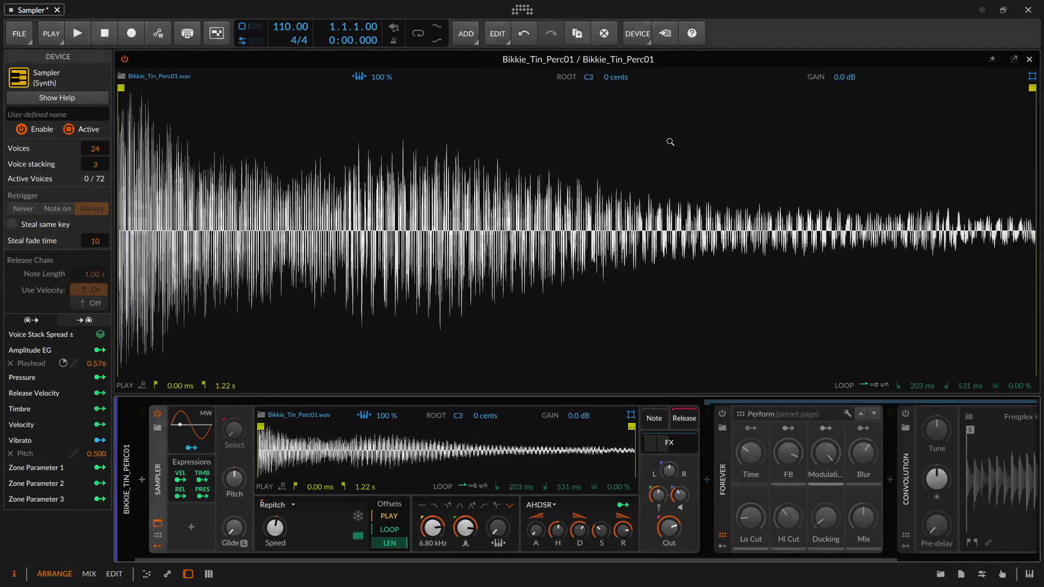
pyautogui.click(57, 97)
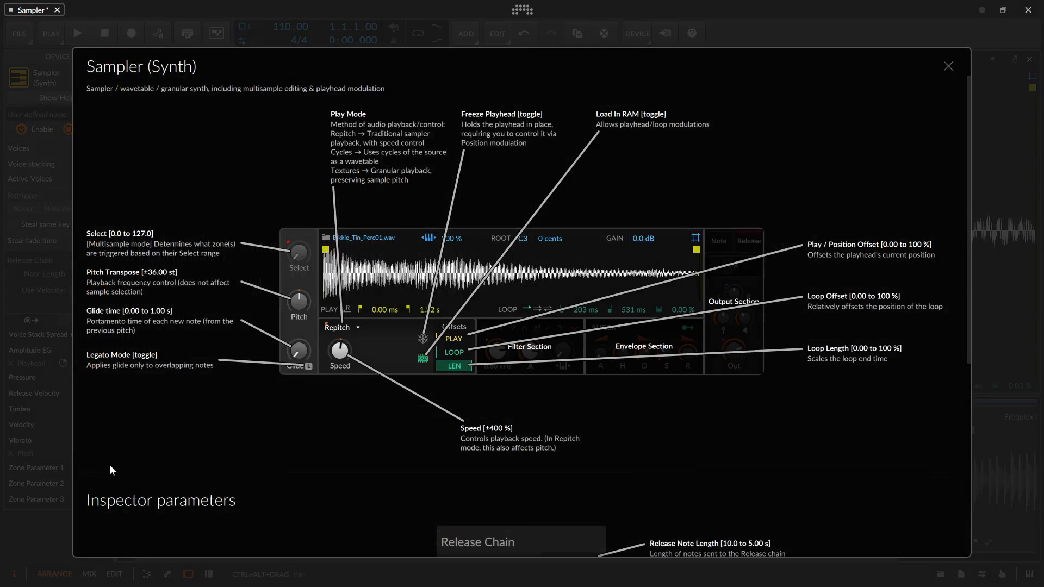
pyautogui.click(948, 66)
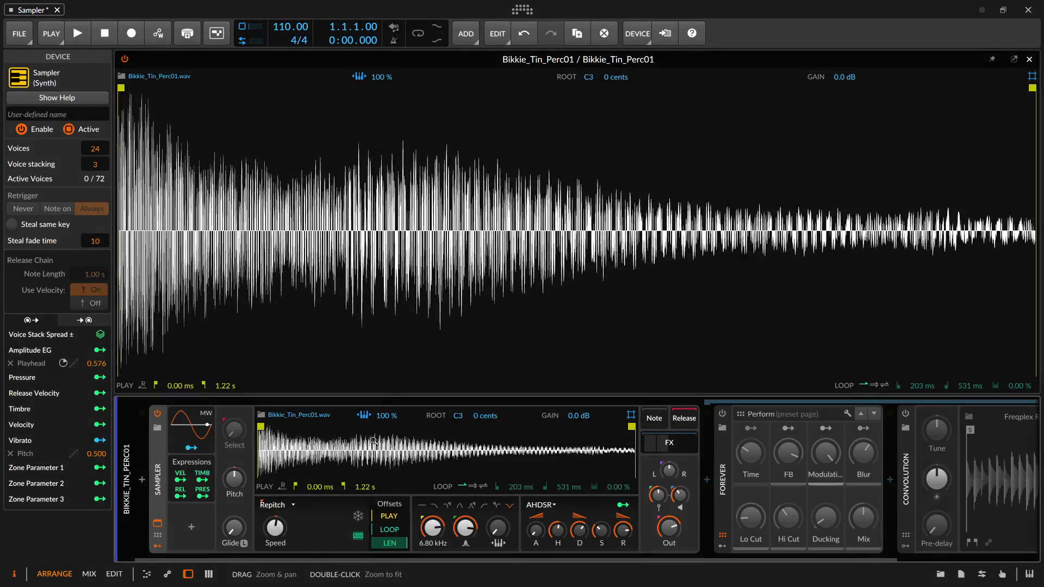